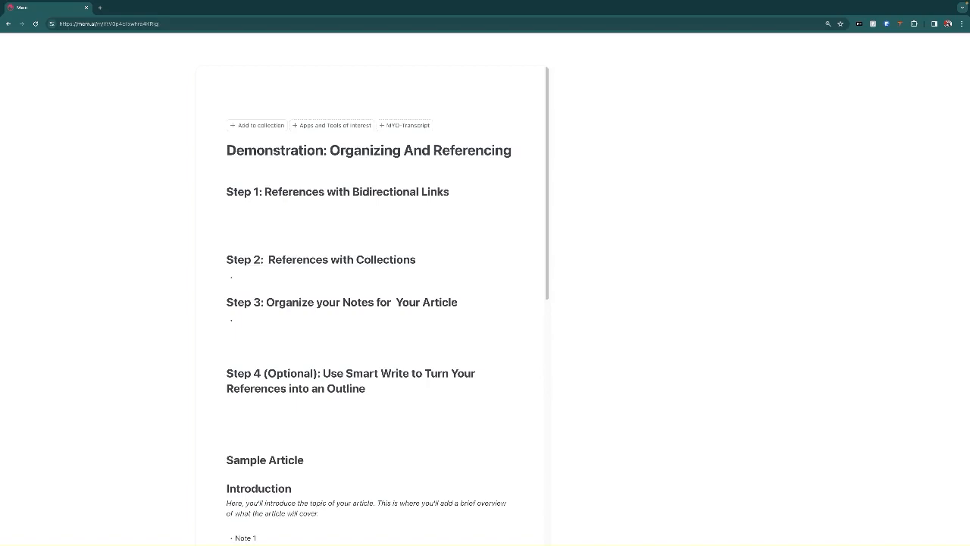
Start a bulleted list under Step 1 with mentions of the book author's mem and "The Formula: The Universal Laws of Success".
text(- @la)
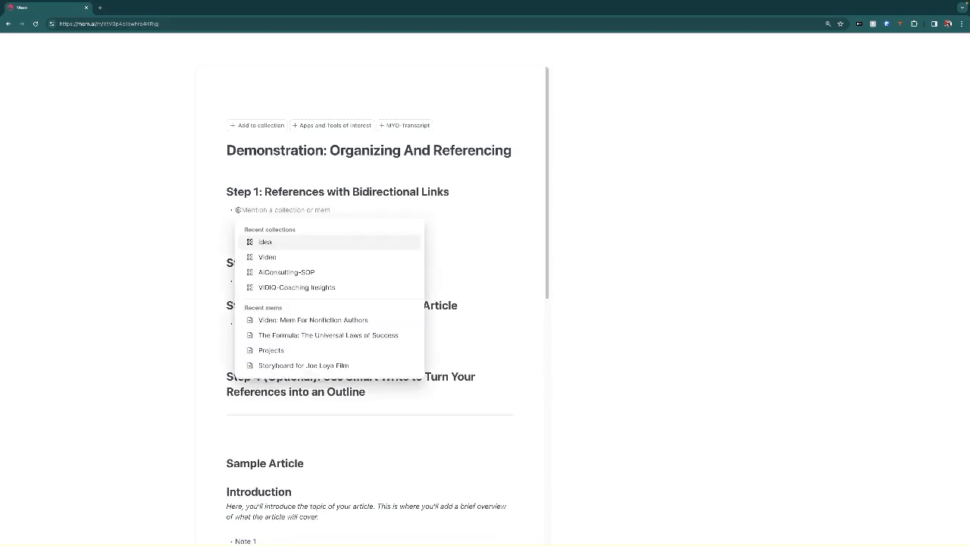
text(s)
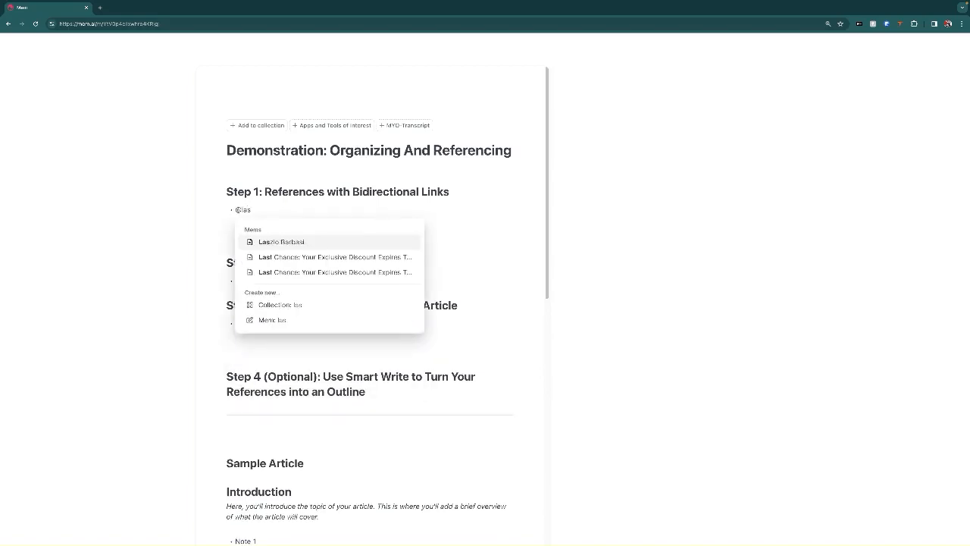
key(Return)
key(Return)
text(@formula)
key(Return)
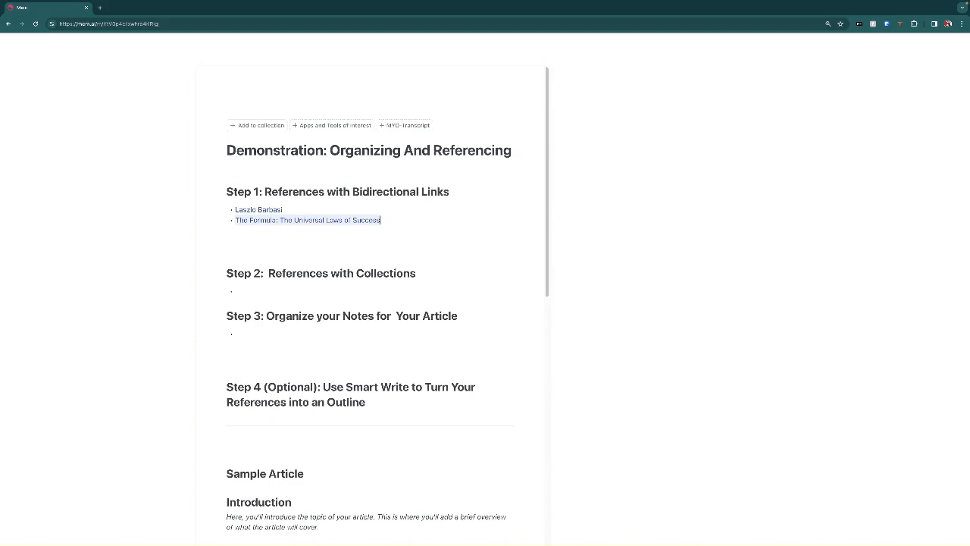
Copy the bold "Private definitions of success" highlight from The Formula mem into a nested bullet under its link, closing the source mem.
click(308, 220)
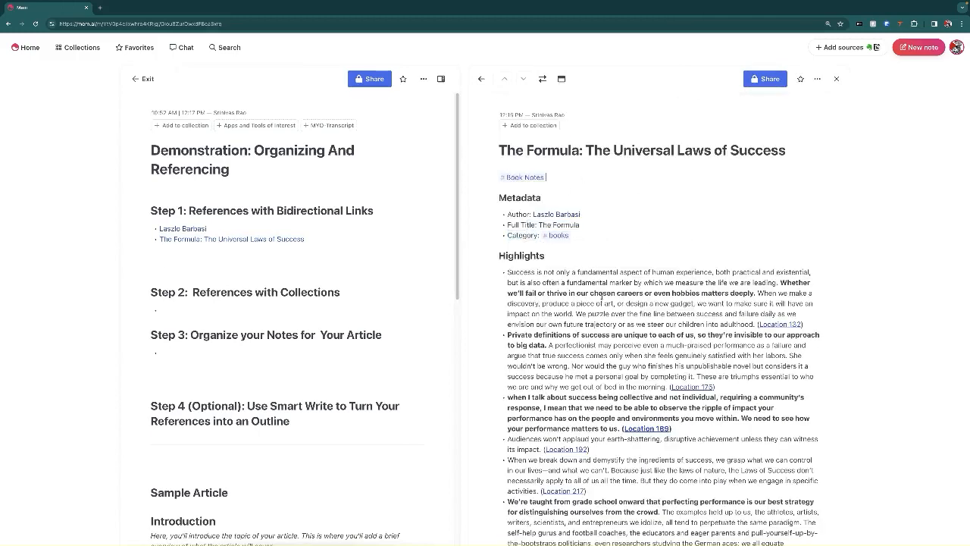
scroll(600, 295, down, 1)
drag(548, 302, 508, 293)
key(ctrl+c)
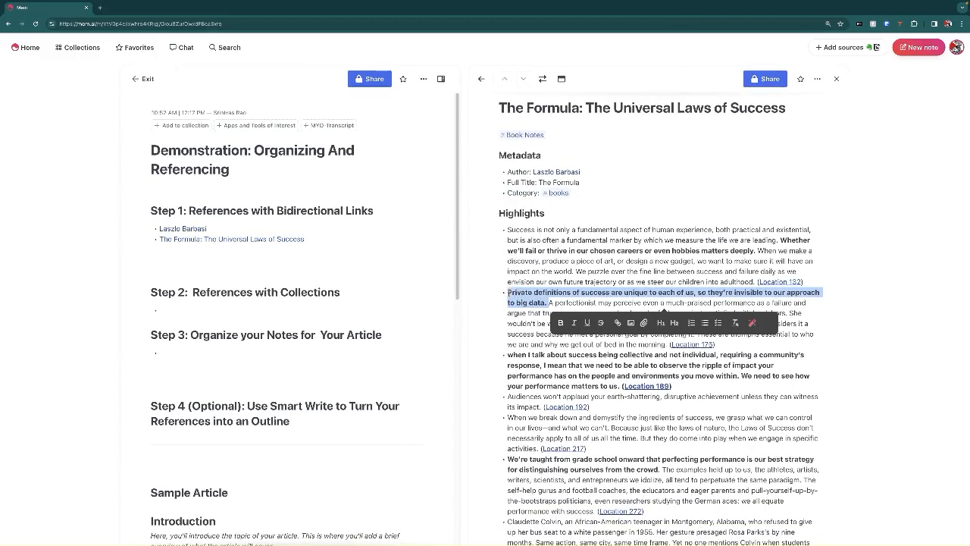
click(162, 249)
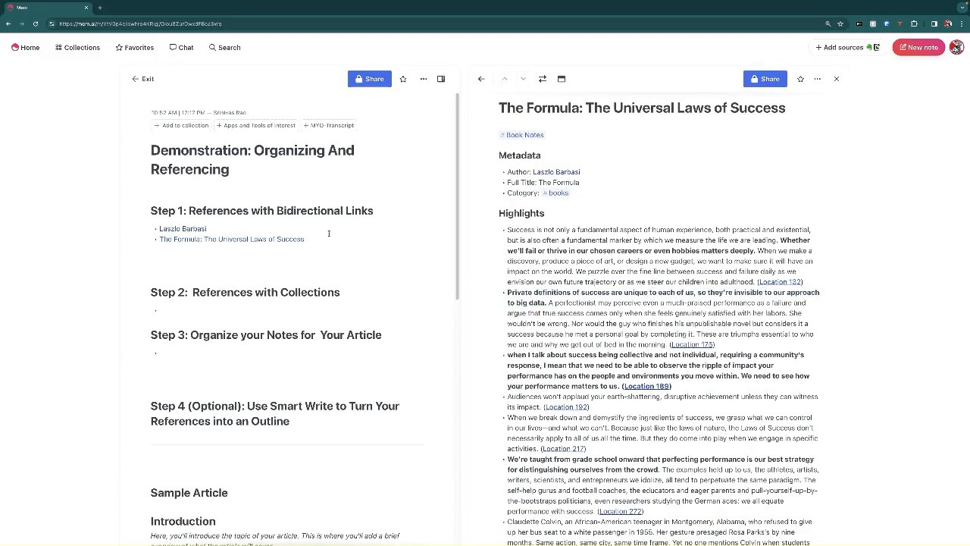
key(Return)
key(ctrl+v)
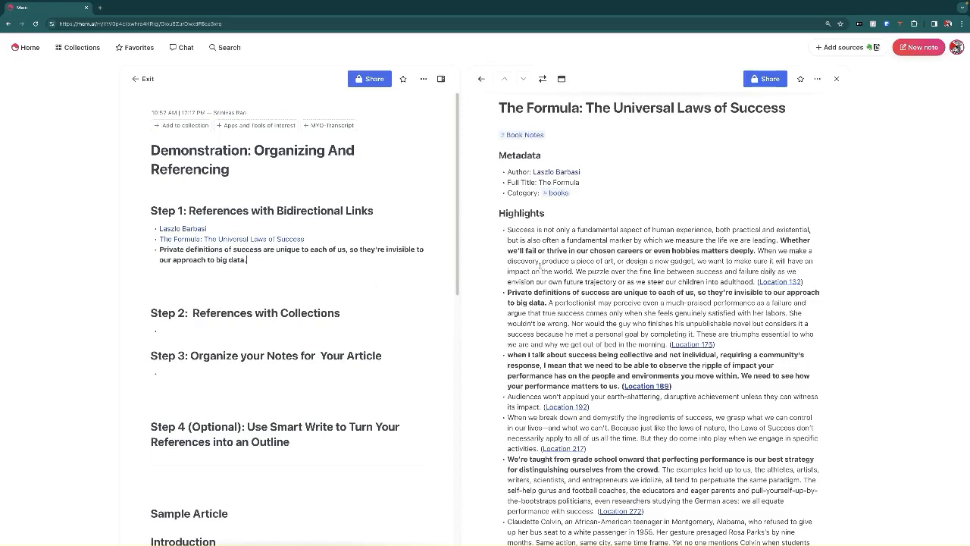
click(837, 78)
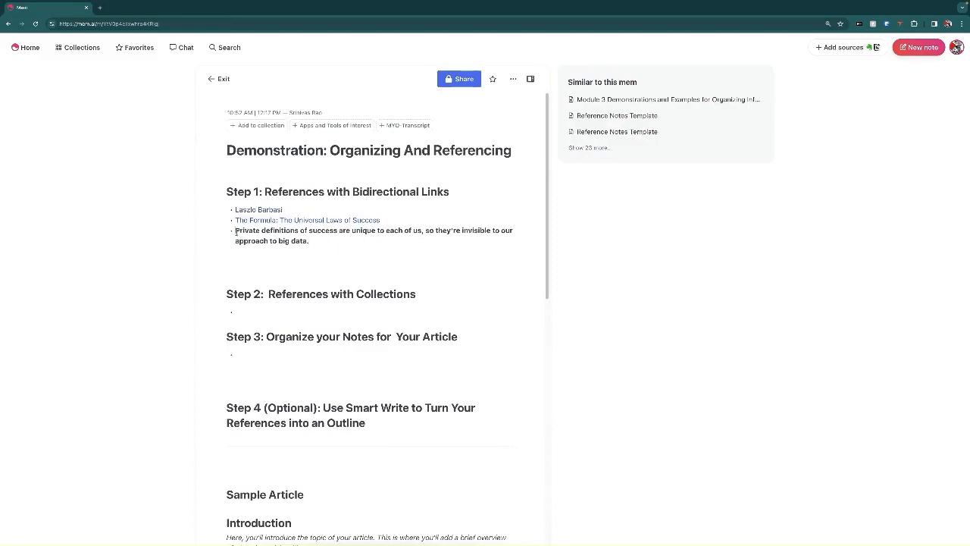
key(Tab)
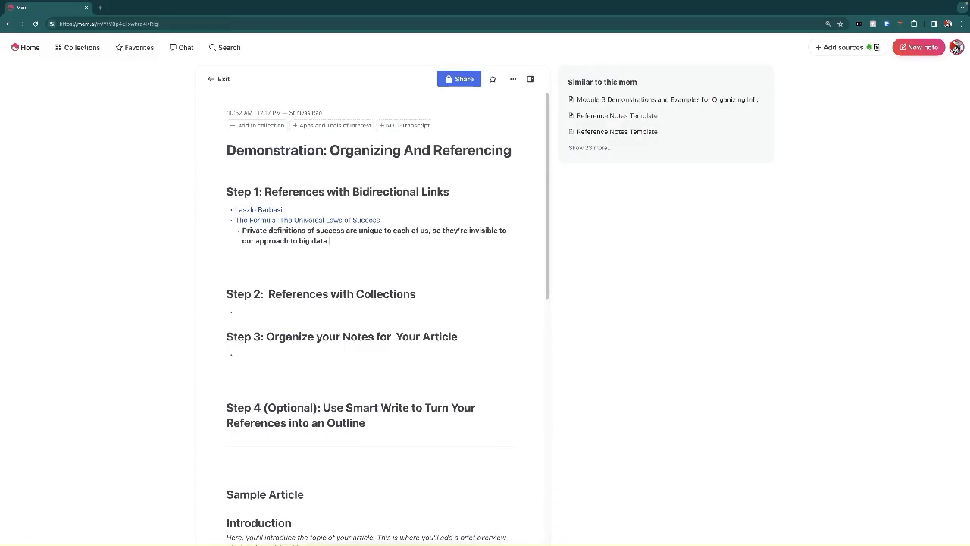
Add a top-level bullet under Step 1 that mentions the mem "Performance bounded but success is unbounded".
key(Return)
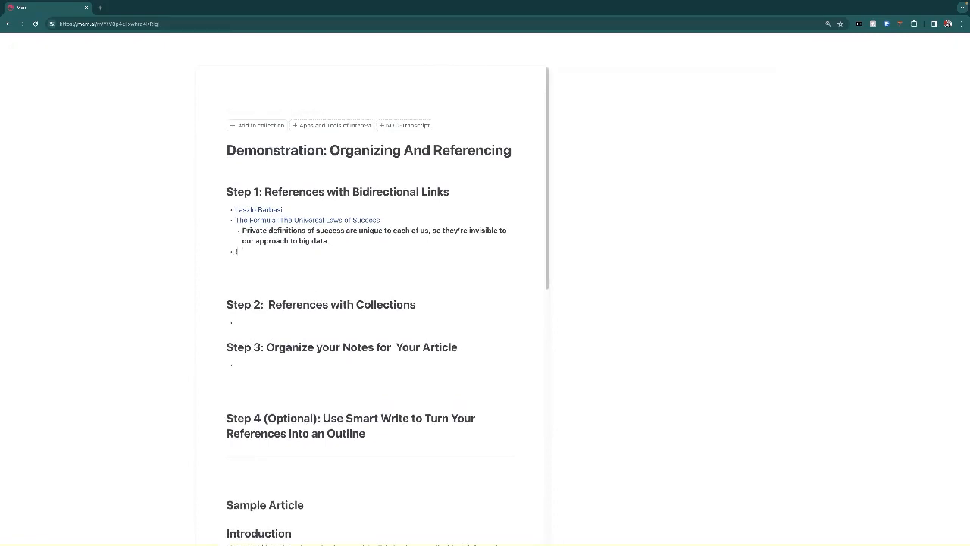
text(@per)
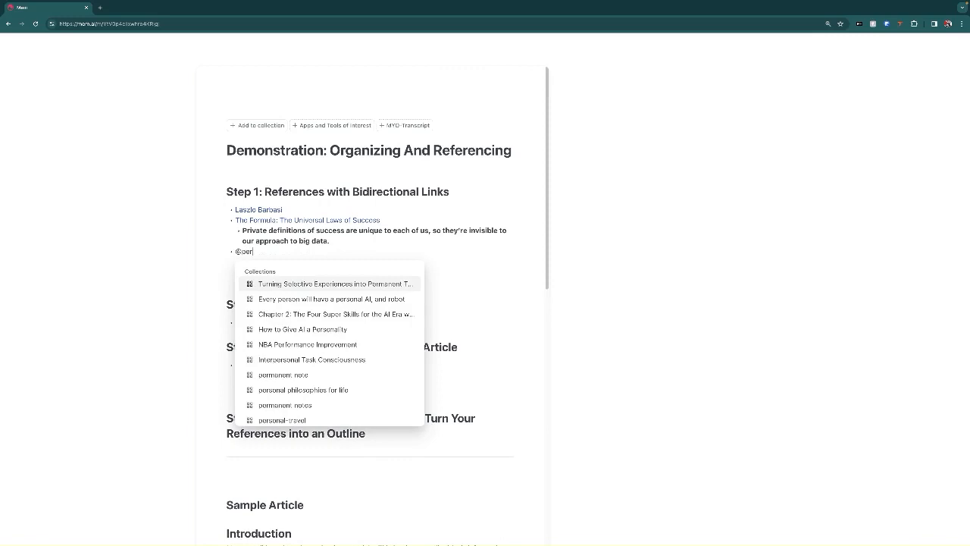
text(formance)
key(Down)
key(Down)
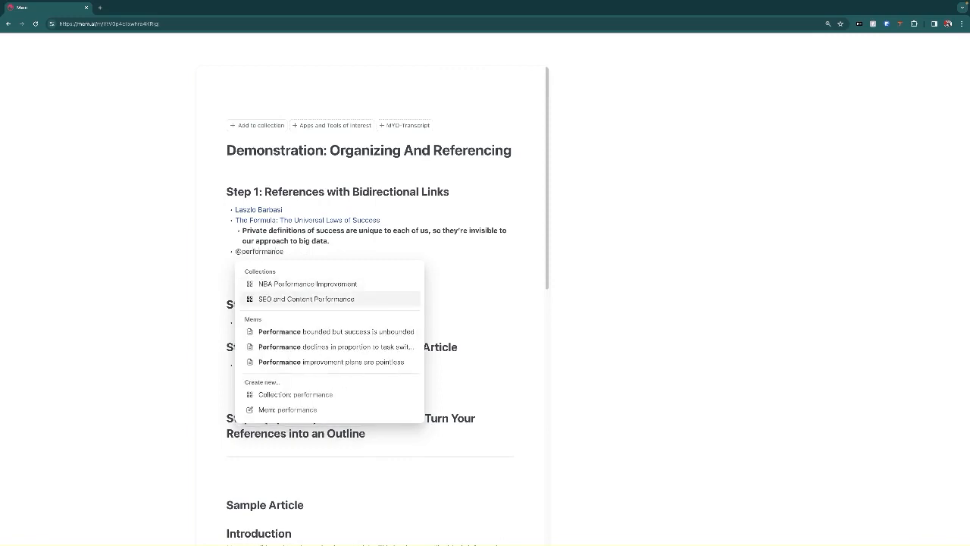
key(Return)
Add another Step 1 bullet that mentions the mem "Networks Drive Success When Performance Isn't Measurable".
key(Return)
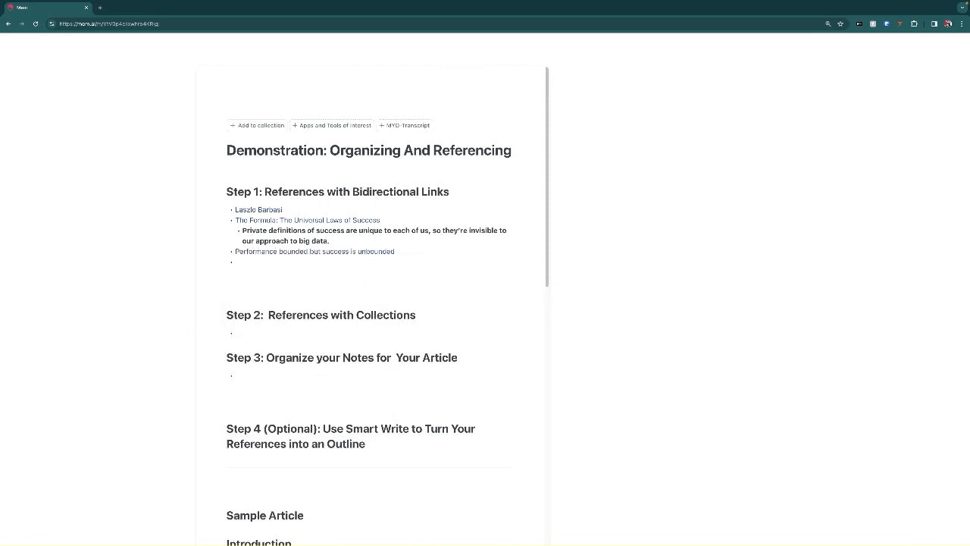
text(@)
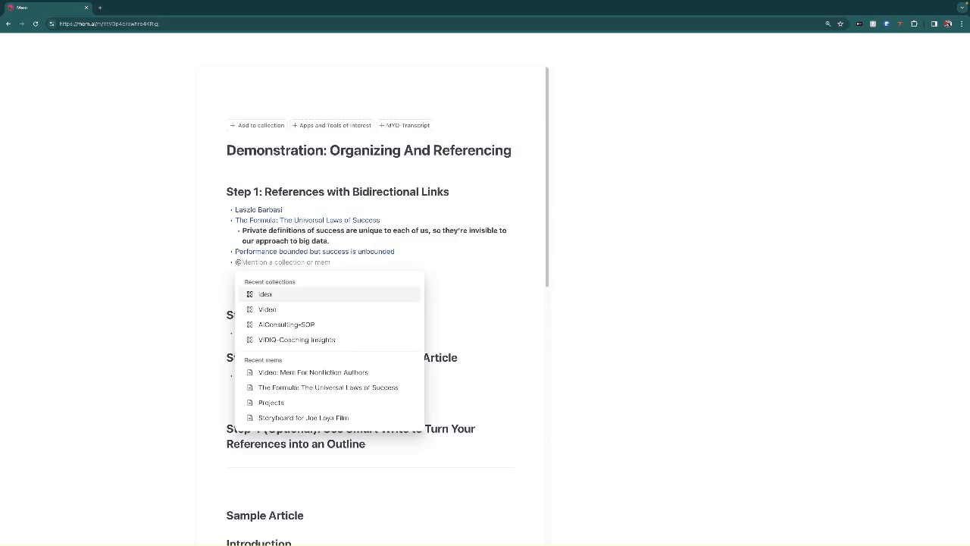
text(networks)
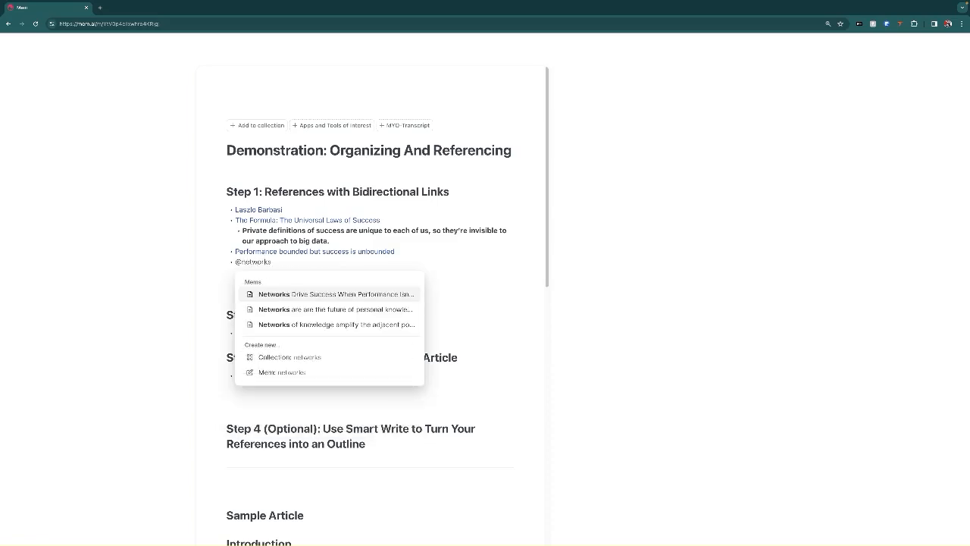
key(Return)
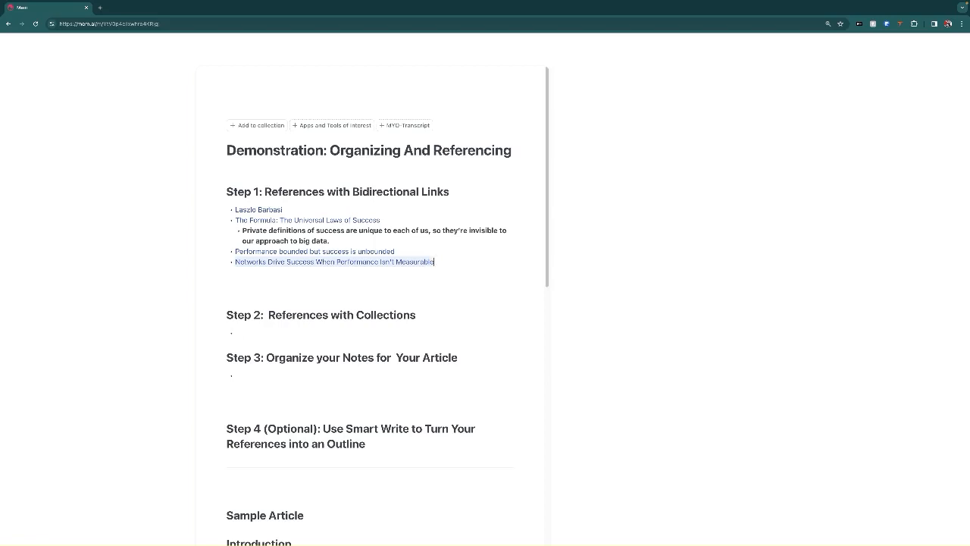
Add a bullet mentioning the mem "The Q-Factor" and end the Step 1 list.
key(Return)
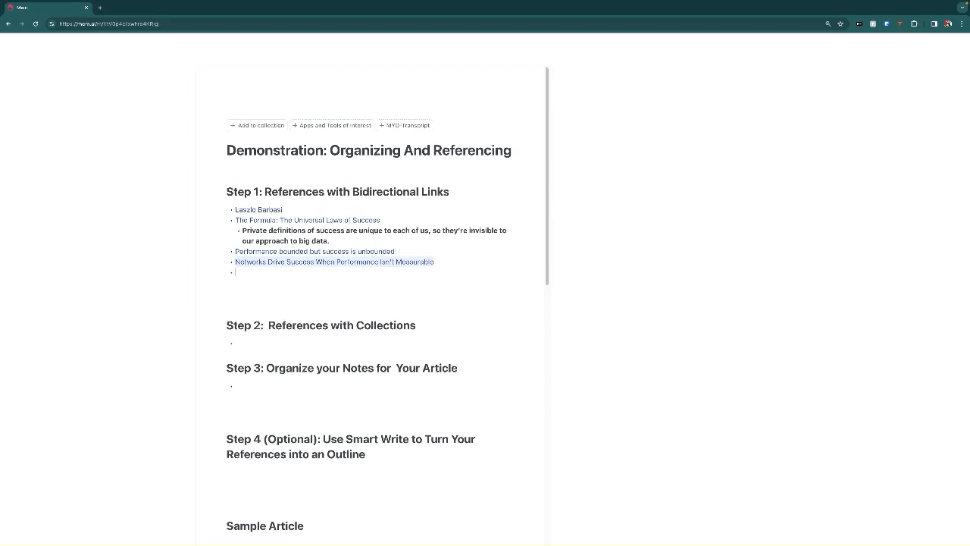
text(@)
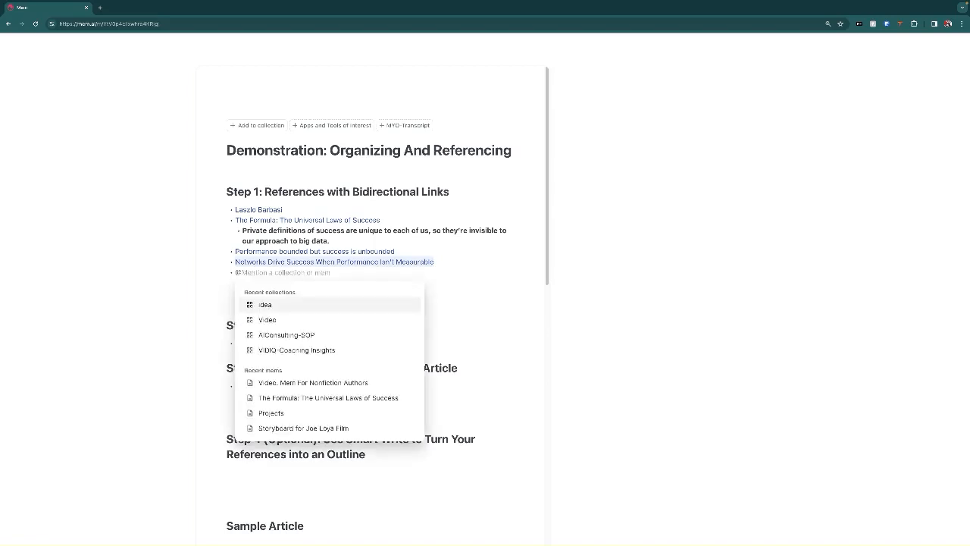
text(q)
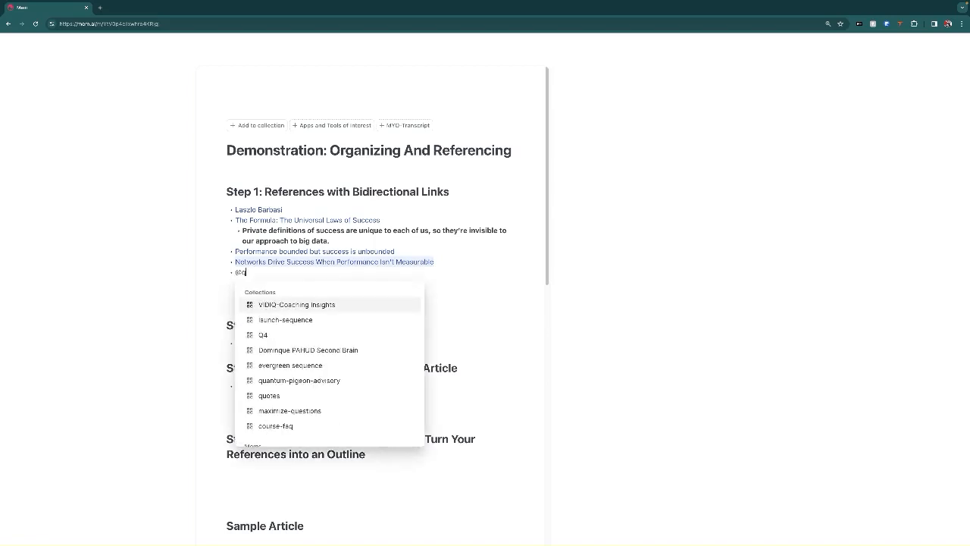
text( facto)
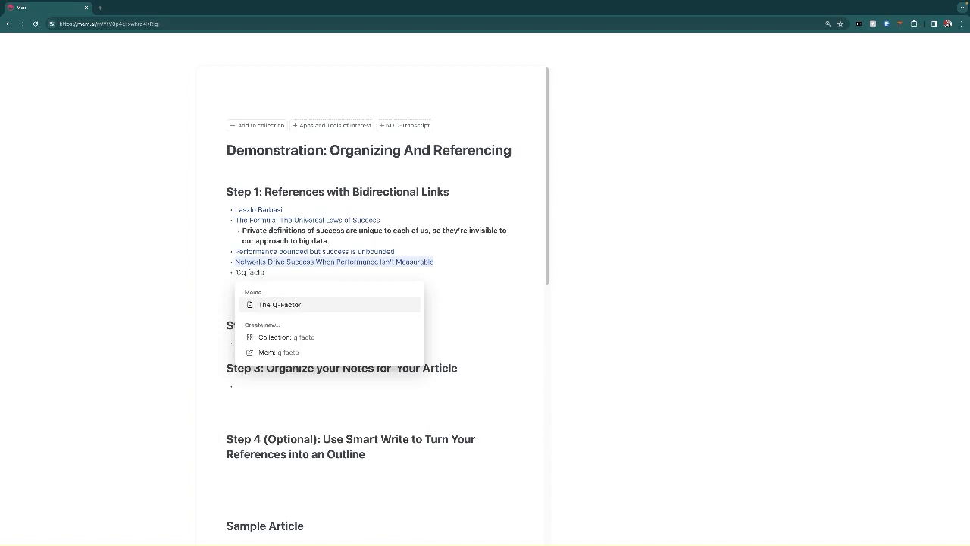
key(Return)
key(Return)
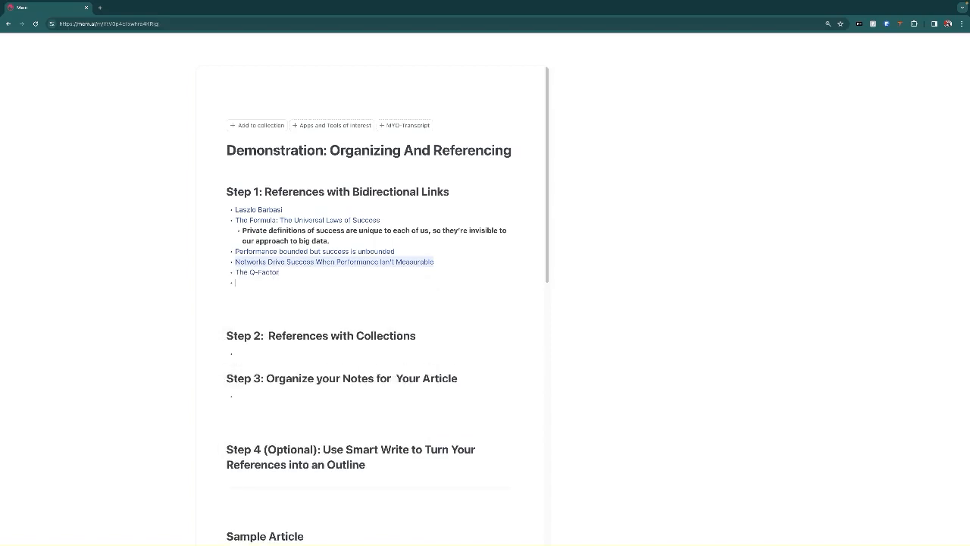
key(Return)
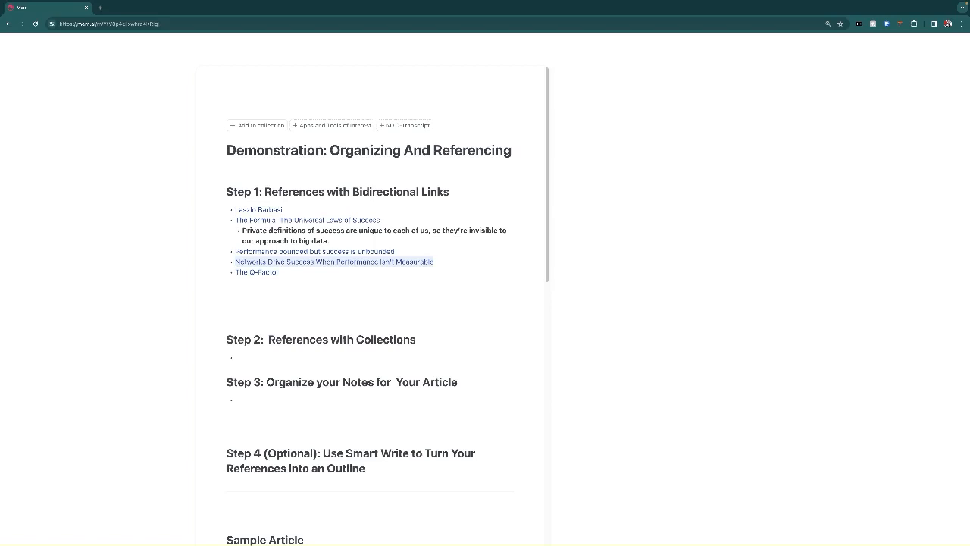
View the linked mem "The Q-Factor", then open "Performance bounded but success is unbounded" beside the note.
click(258, 273)
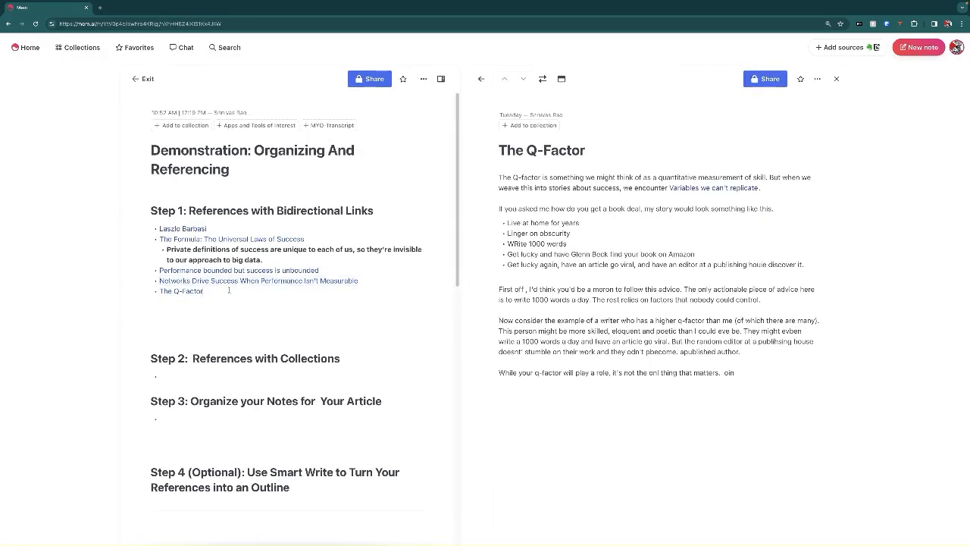
click(258, 270)
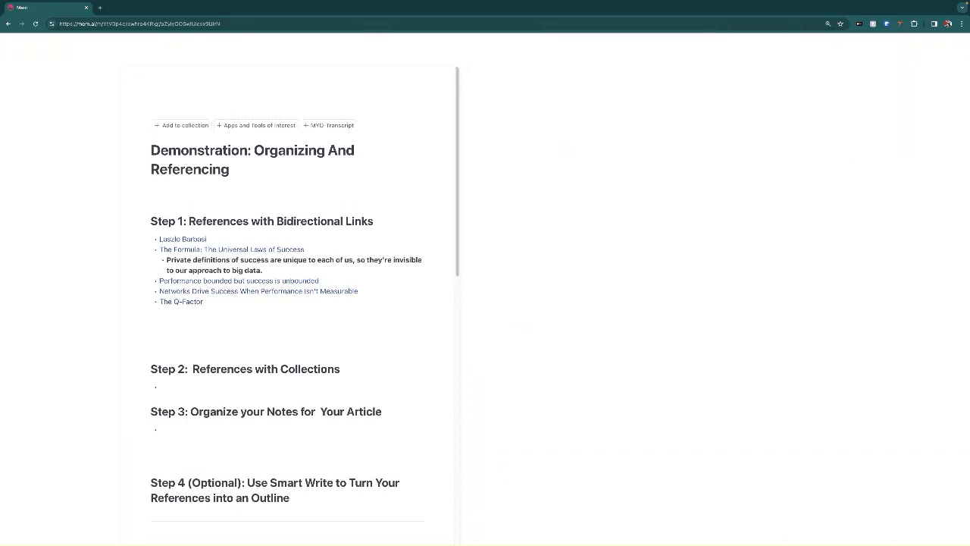
Write the line "Laws of Success" between the note's title and the Step 1 heading.
text(Laws of Success)
triple_click(176, 195)
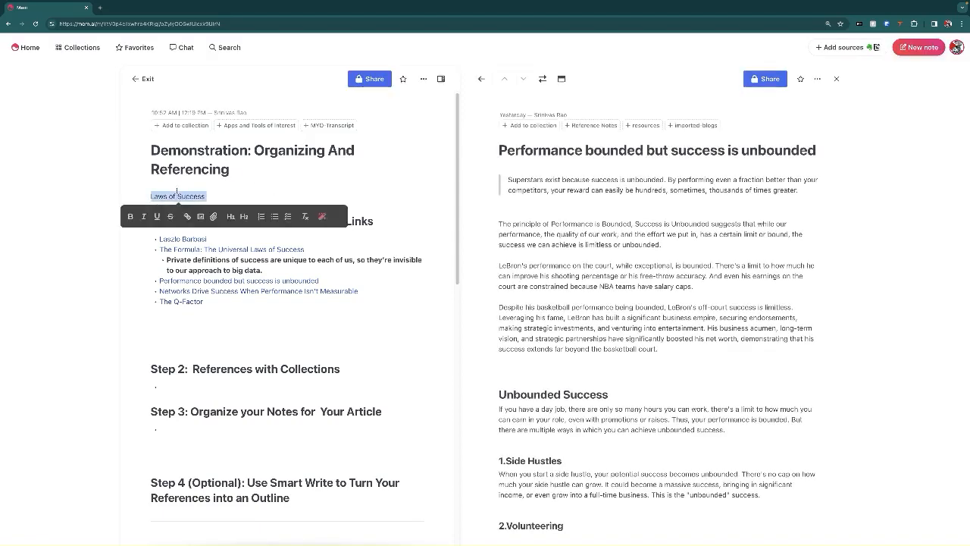
click(181, 128)
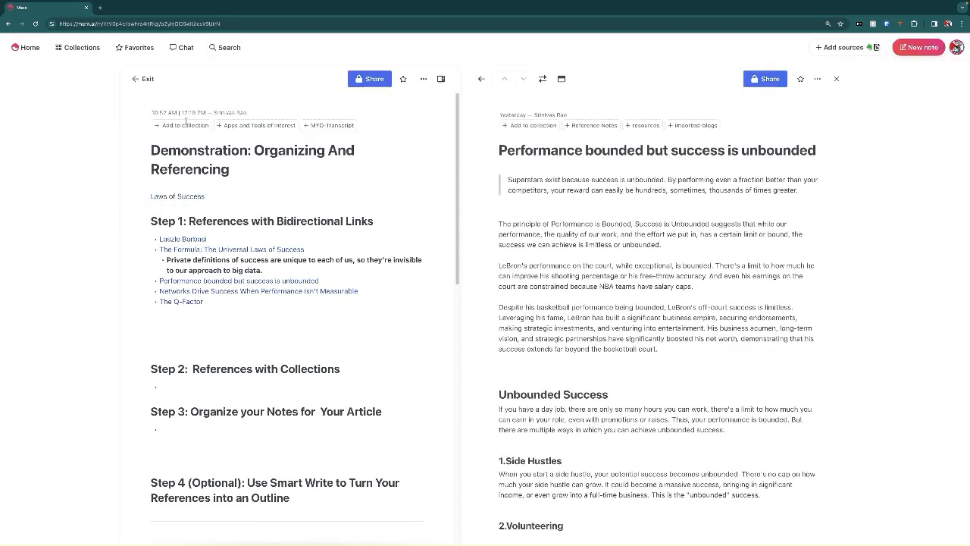
Add the open "Performance bounded but success is unbounded" mem to a new collection named "Law of Success".
click(513, 128)
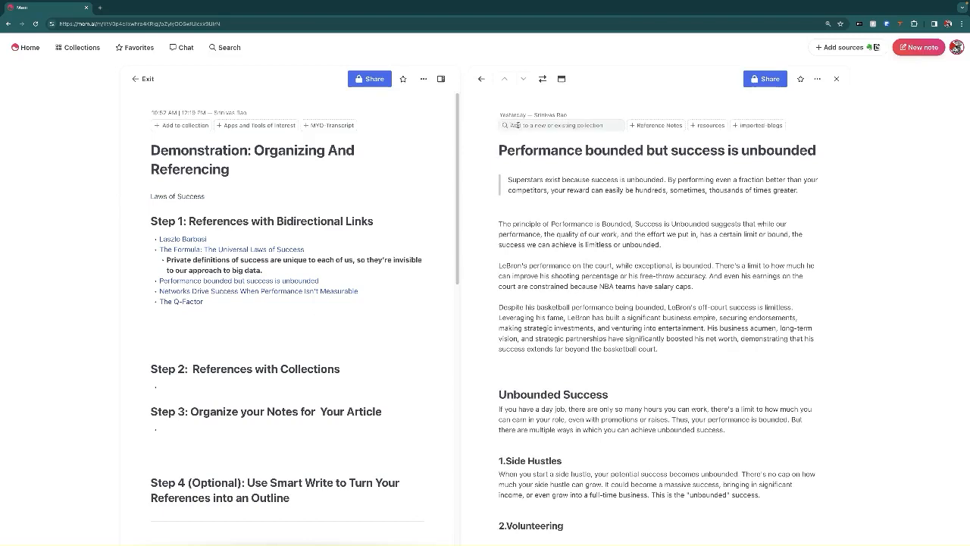
text(Lasw Step 1: Refs)
key(BackSpace)
key(BackSpace)
key(BackSpace)
key(BackSpace)
key(BackSpace)
key(BackSpace)
key(BackSpace)
key(BackSpace)
key(BackSpace)
key(BackSpace)
key(BackSpace)
key(BackSpace)
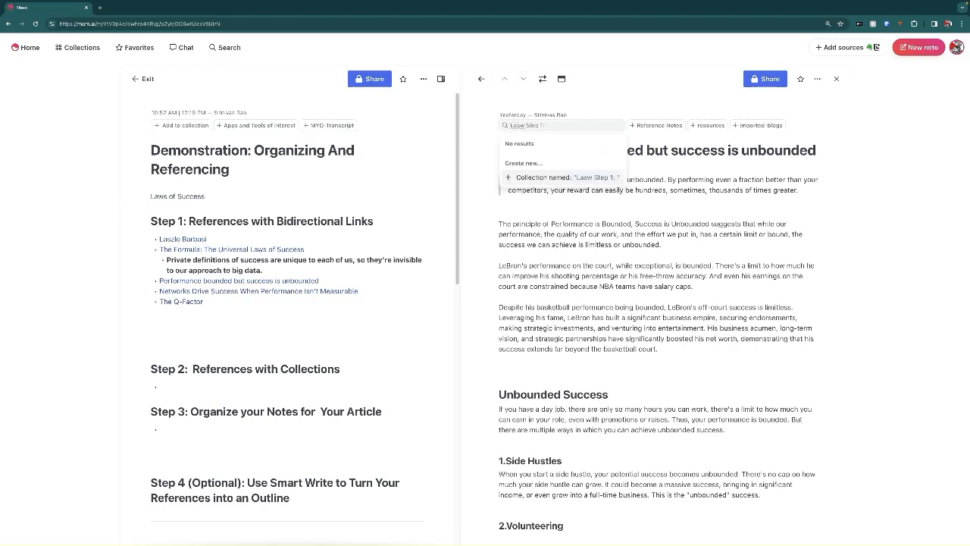
key(BackSpace)
key(BackSpace)
key(BackSpace)
text(w of Success)
key(Return)
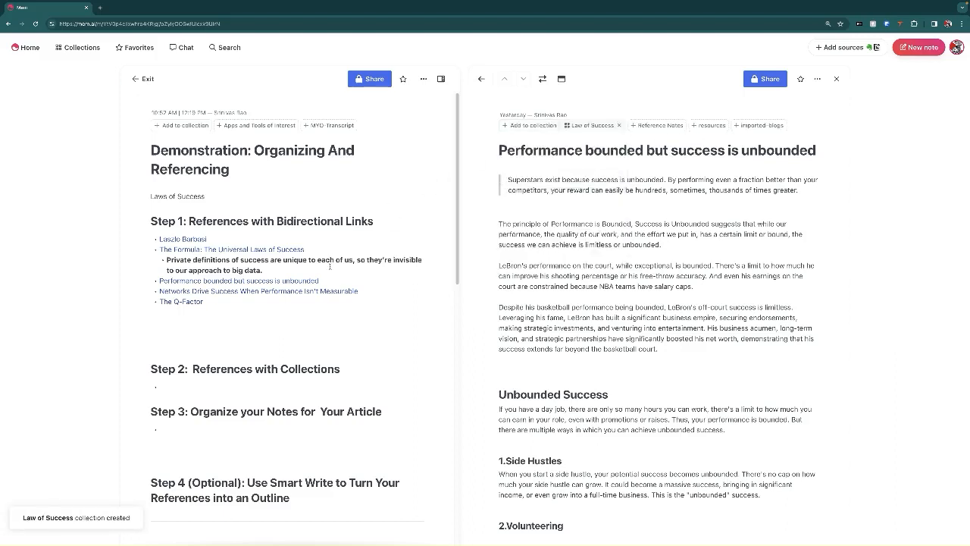
Open The Formula mem and tag it with the "Law of Success" collection next to its Book Notes tag.
click(243, 249)
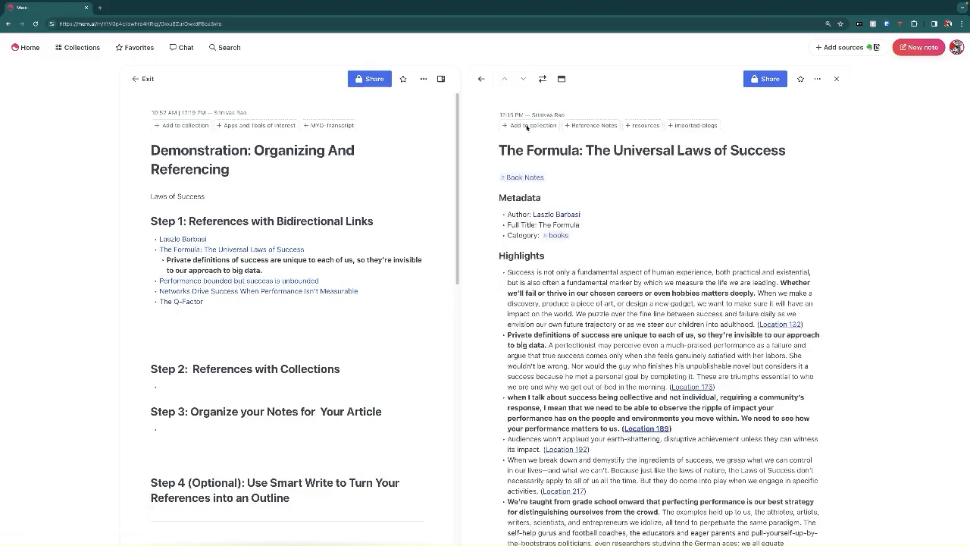
click(584, 183)
text(#Law of Success)
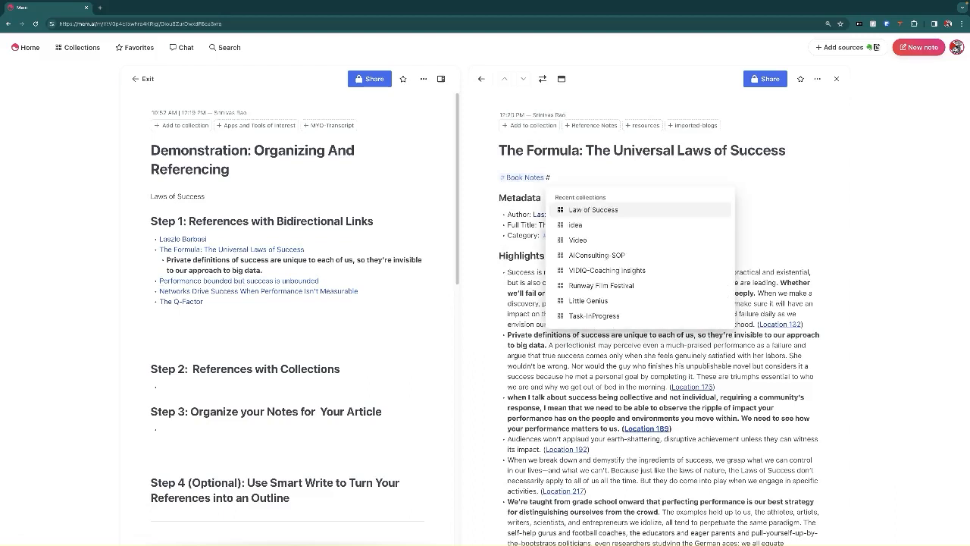
key(Return)
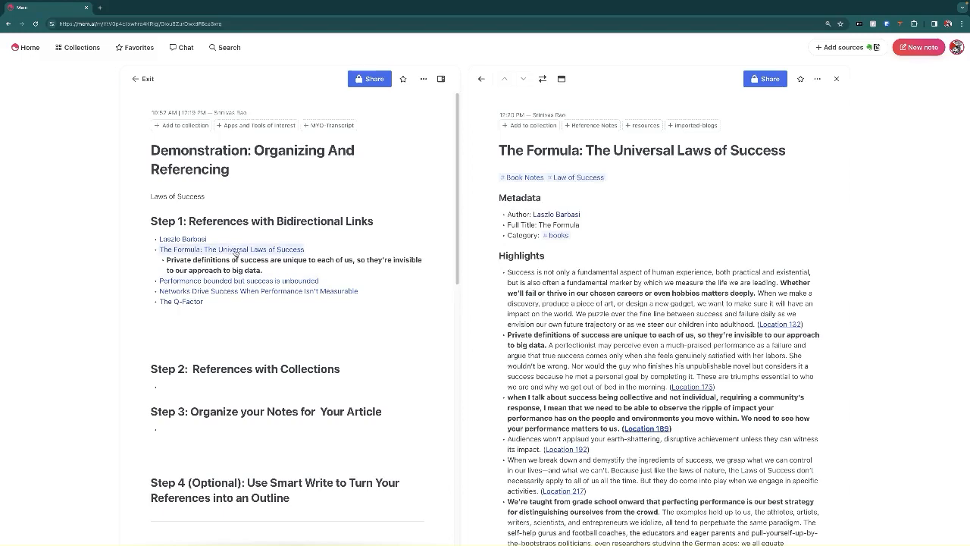
Open the "Networks Drive Success When Performance Isn't Measurable" mem and add it to the "Law of Success" collection.
click(269, 281)
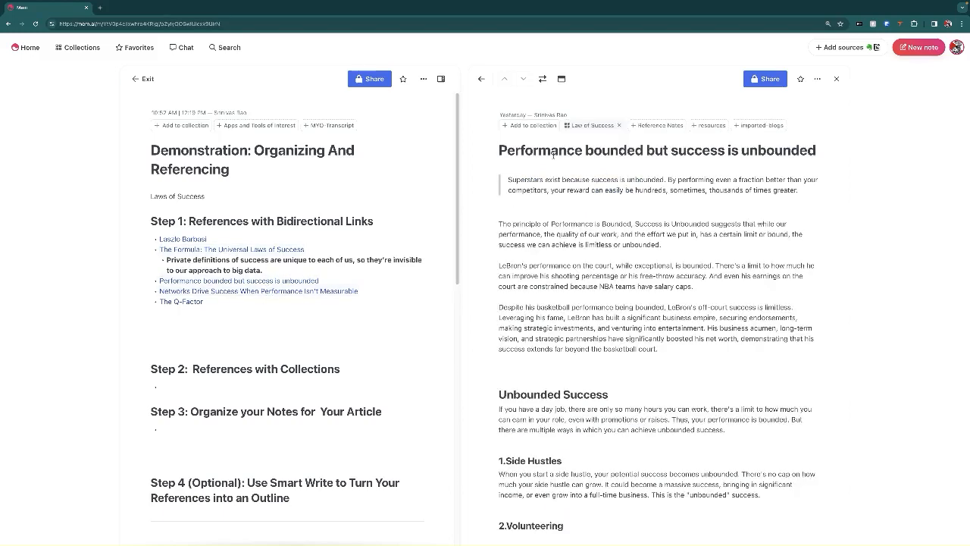
click(279, 293)
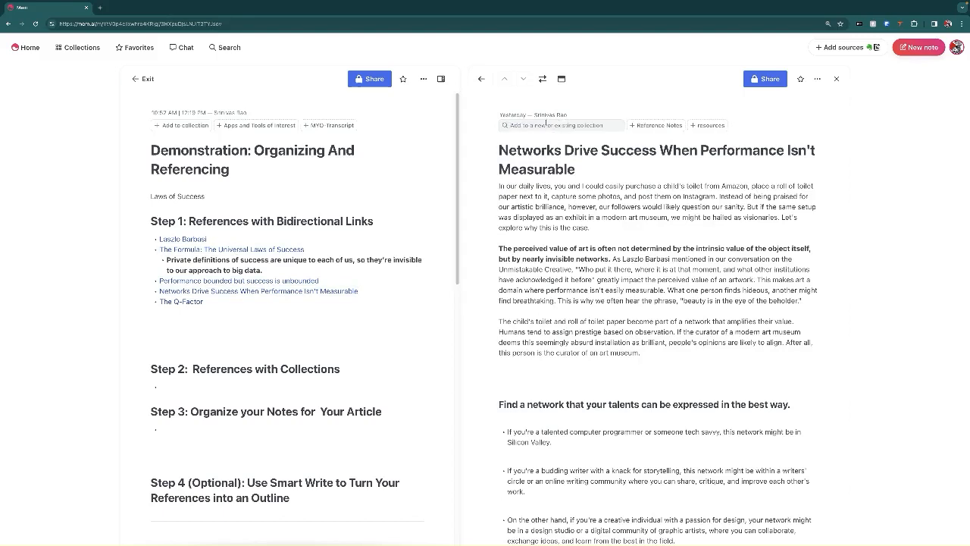
text(law)
key(Return)
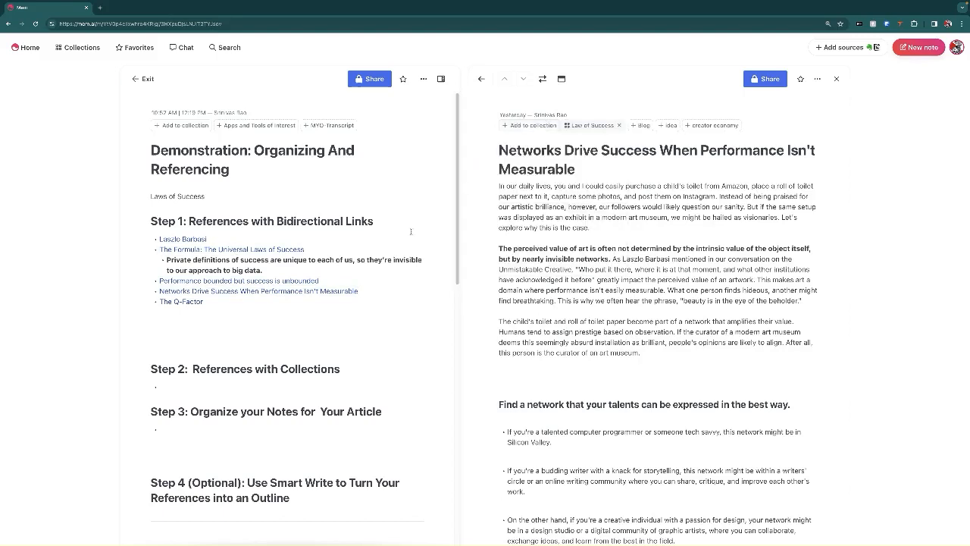
Open The Q-Factor mem, add it to the "Law of Success" collection, and return to the demonstration note.
click(181, 301)
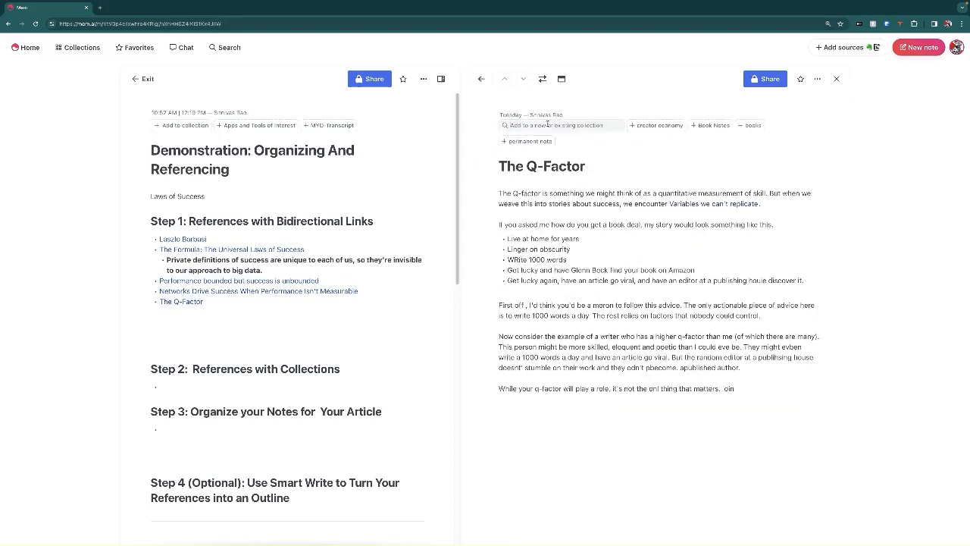
text(law)
key(Return)
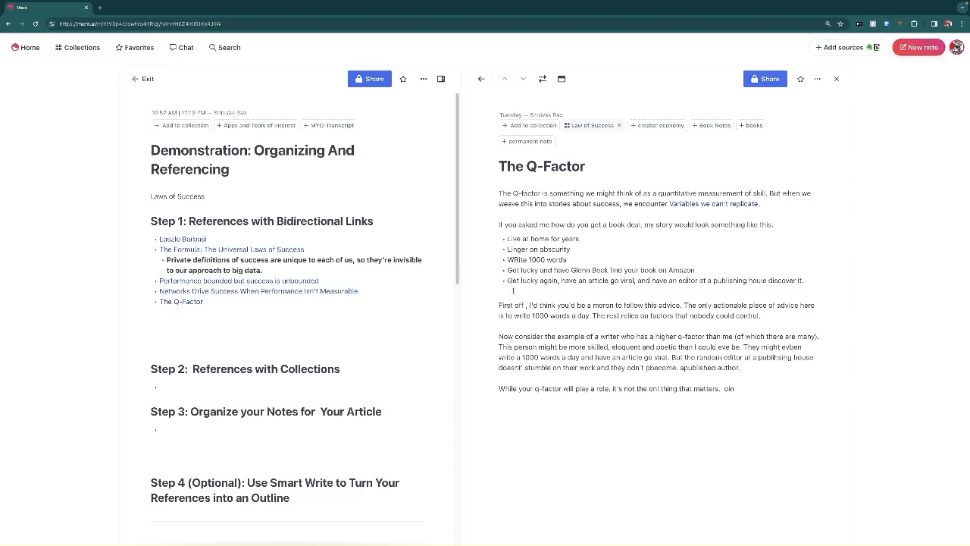
click(482, 78)
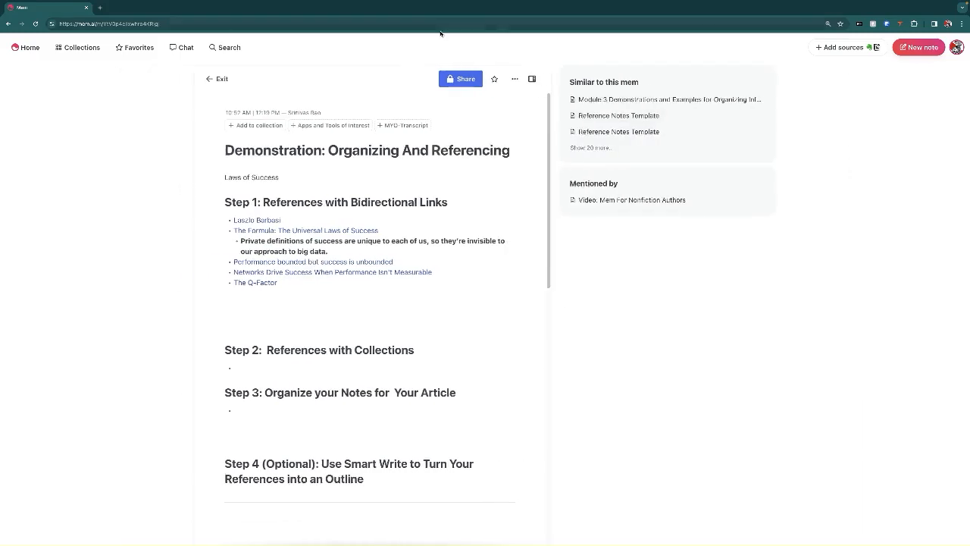
Open the "Law of Success" collection to check which mems it lists, and return to the collections overview.
click(78, 47)
click(332, 161)
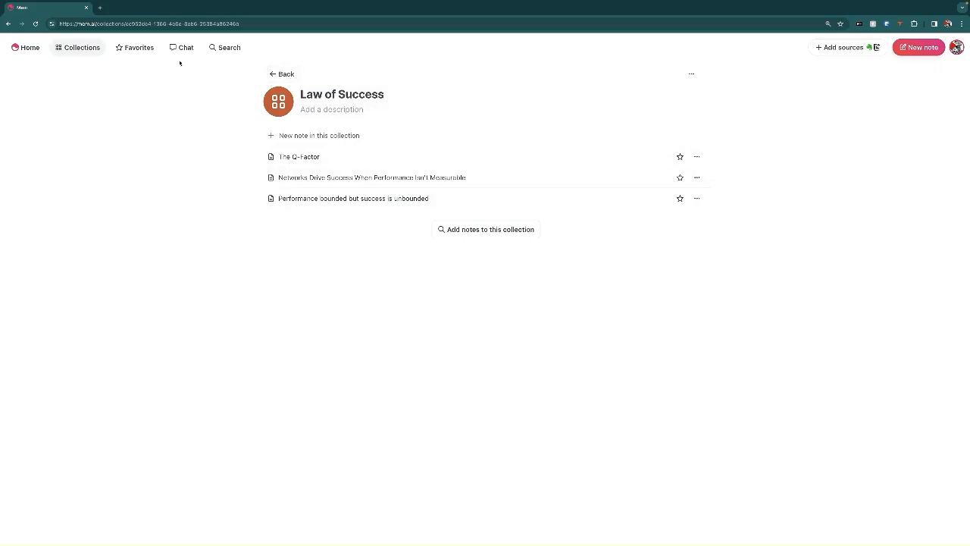
click(273, 74)
Reopen the "Demonstration: Organizing And Referencing" note and mention the "Law of Success" collection under the Step 2 heading.
click(243, 48)
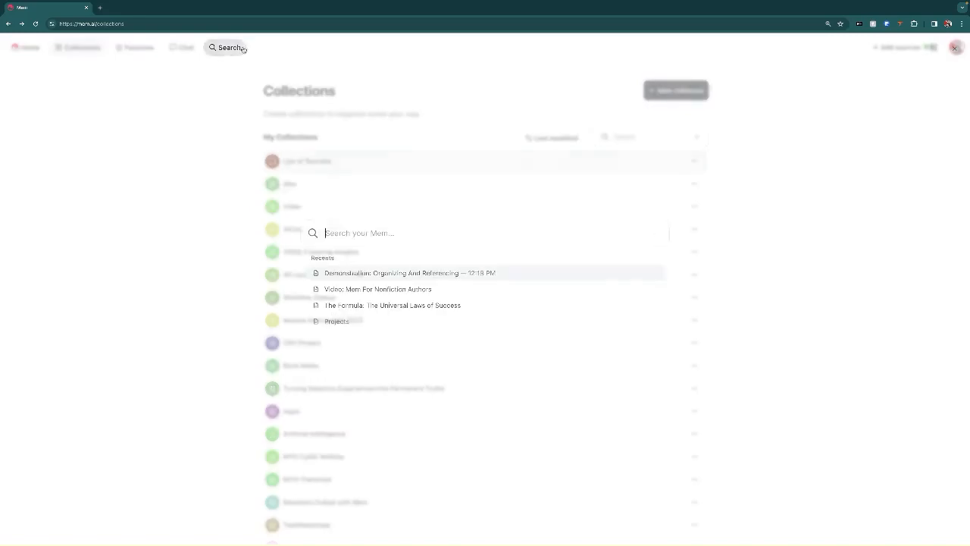
click(326, 273)
scroll(277, 252, down, 1)
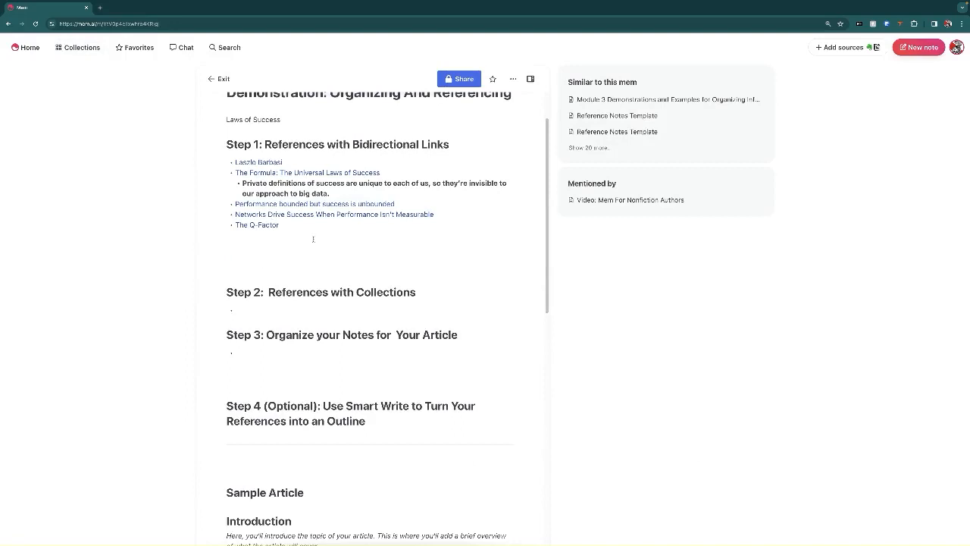
click(279, 313)
text(#Law)
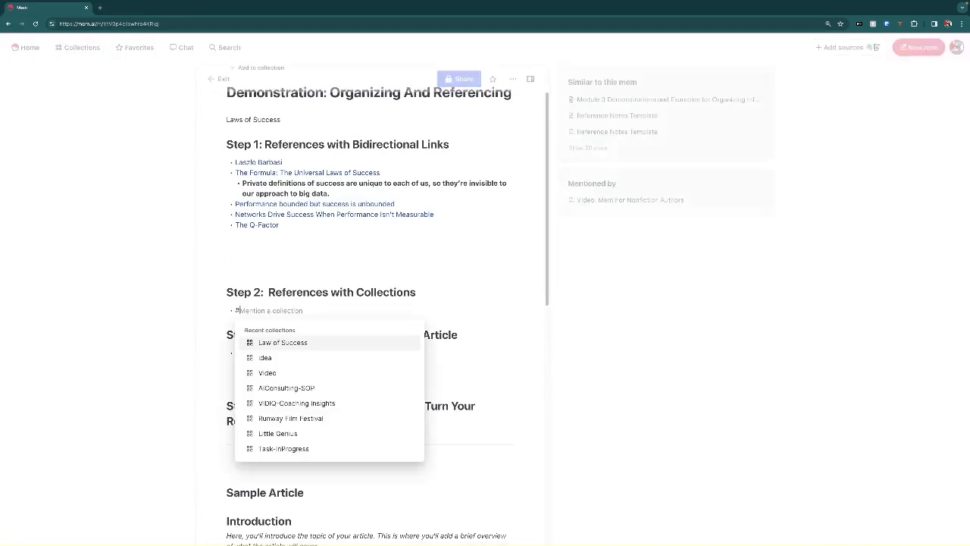
key(Return)
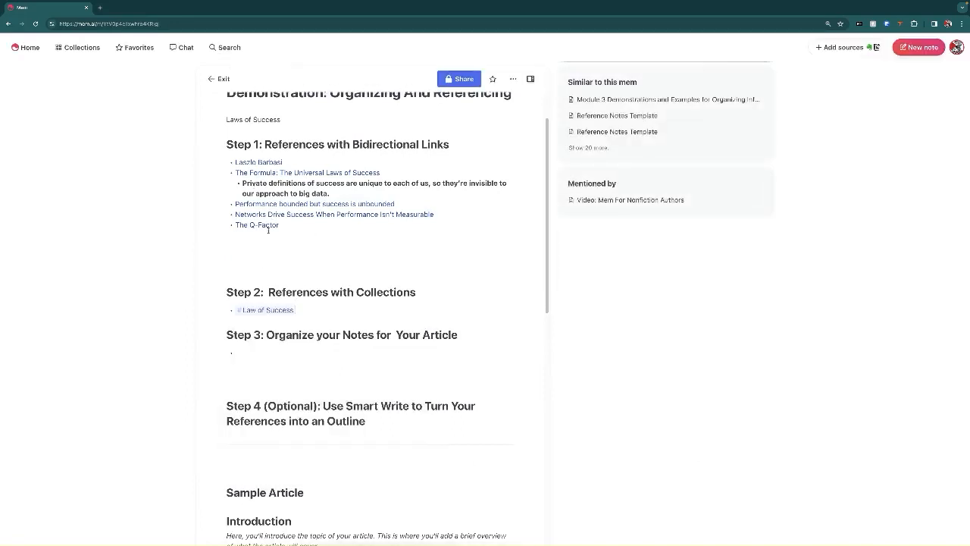
Delete the whole bulleted list of mem links under the Step 1 heading.
drag(207, 248, 200, 157)
key(BackSpace)
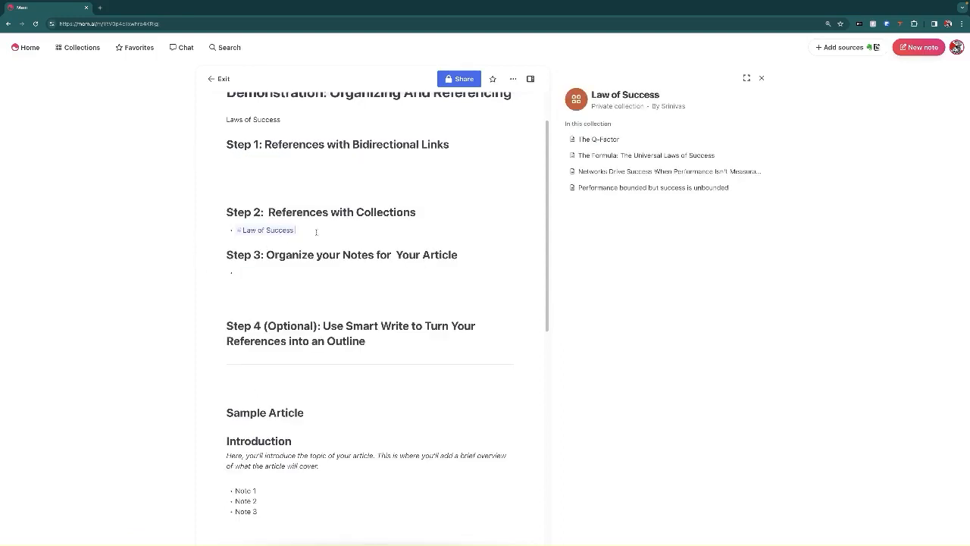
Preview The Q-Factor in the "Law of Success" collection and add the recommended mem "With Persistence Success Can Come At Any Time" to the collection.
scroll(319, 232, up, 2)
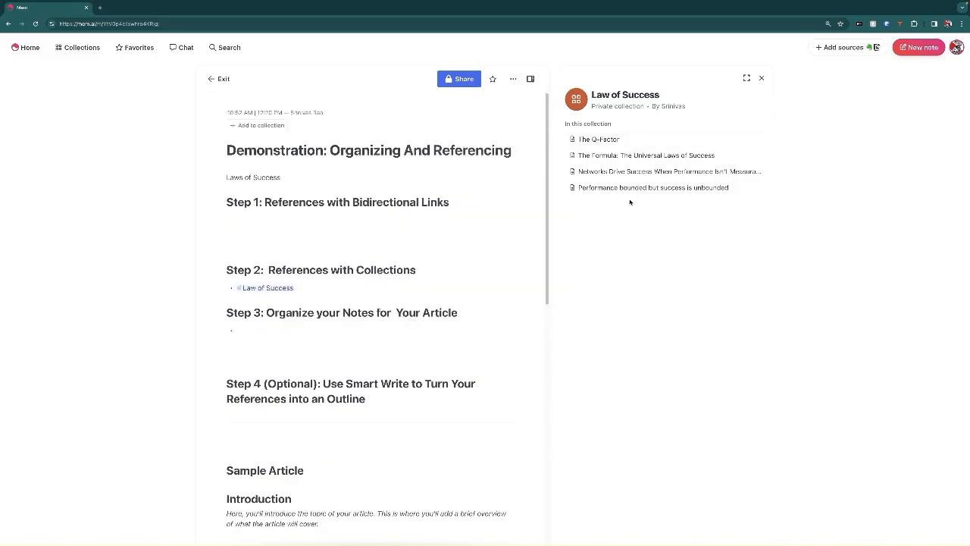
scroll(337, 201, down, 1)
scroll(337, 201, down, 1)
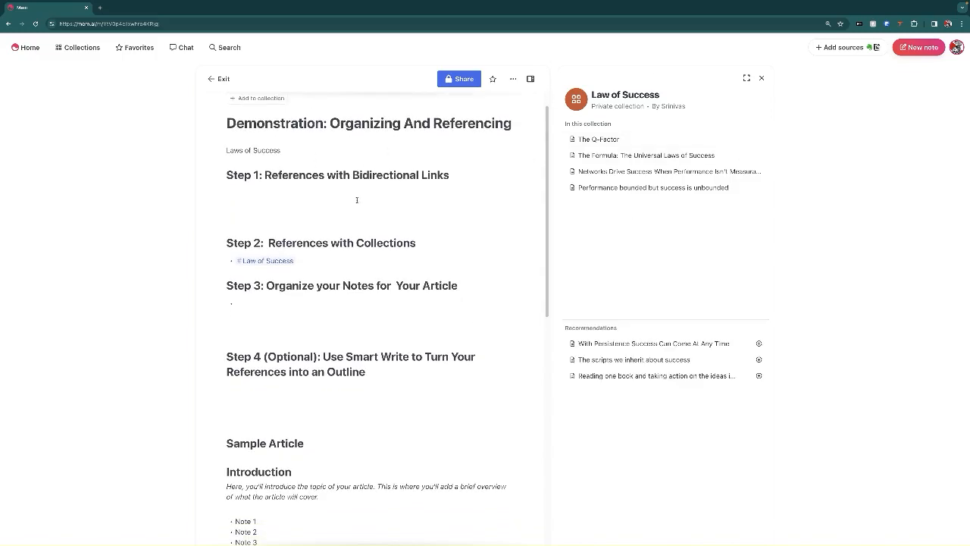
scroll(379, 163, down, 1)
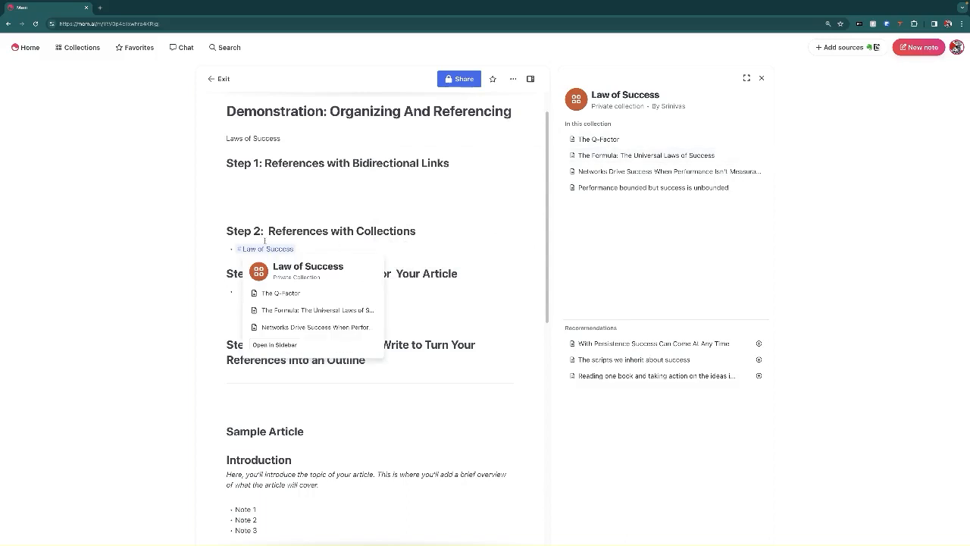
mouse_move(593, 140)
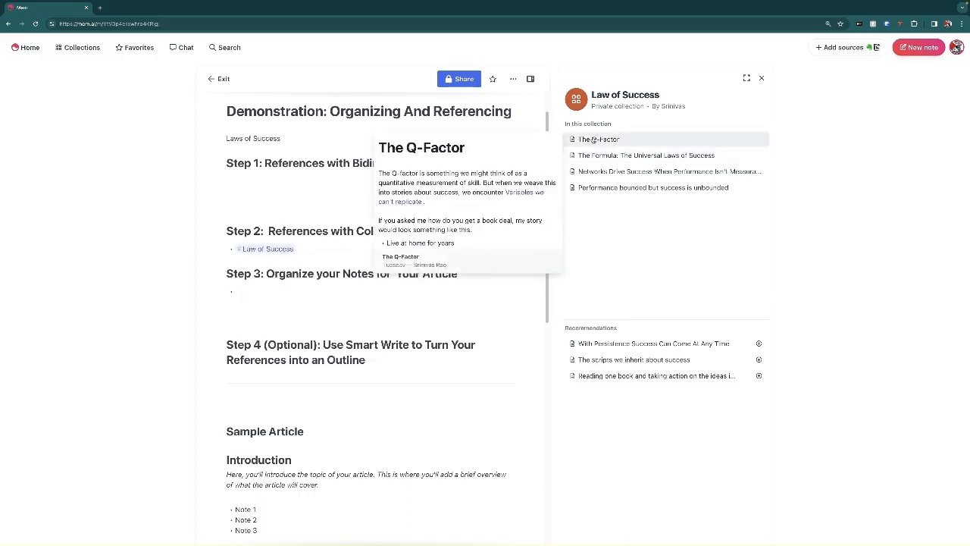
mouse_move(609, 156)
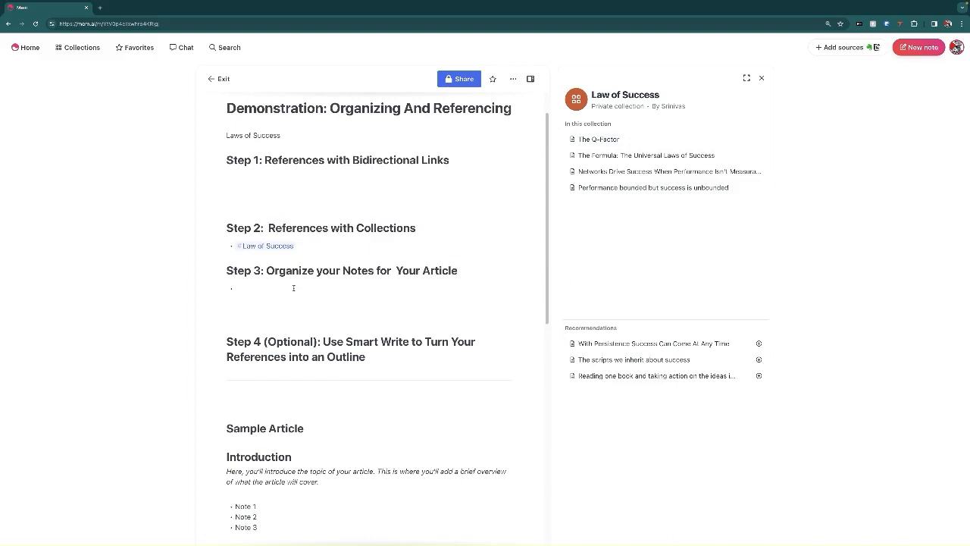
scroll(293, 289, down, 1)
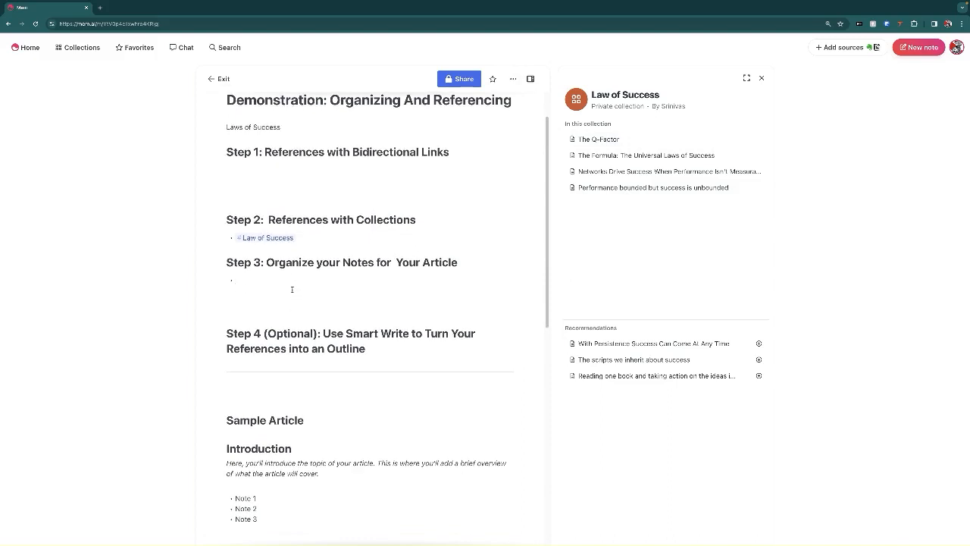
scroll(279, 287, down, 1)
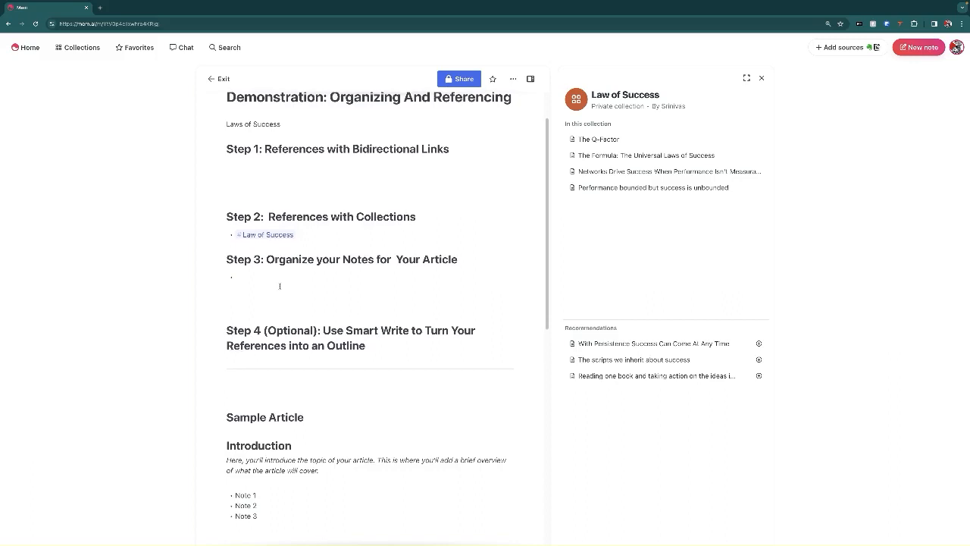
scroll(310, 265, up, 1)
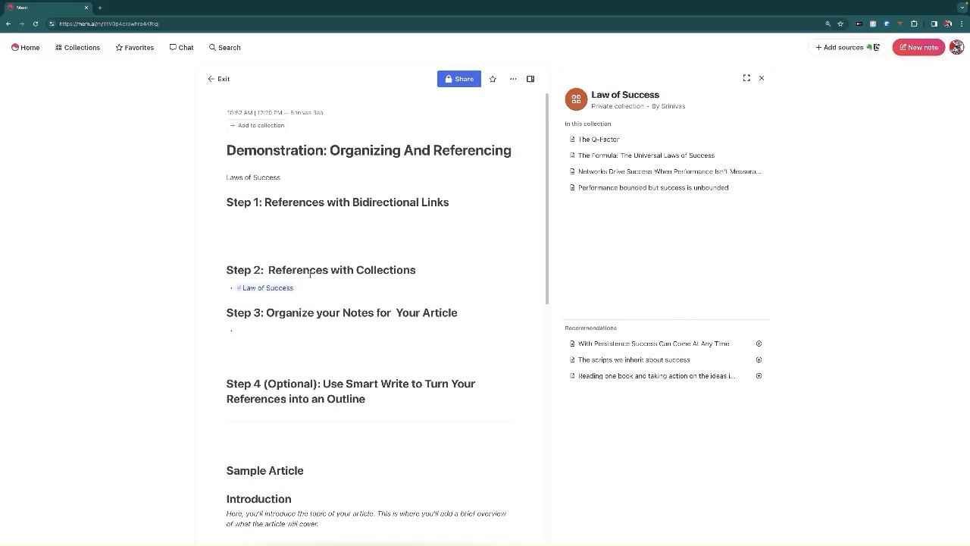
click(759, 344)
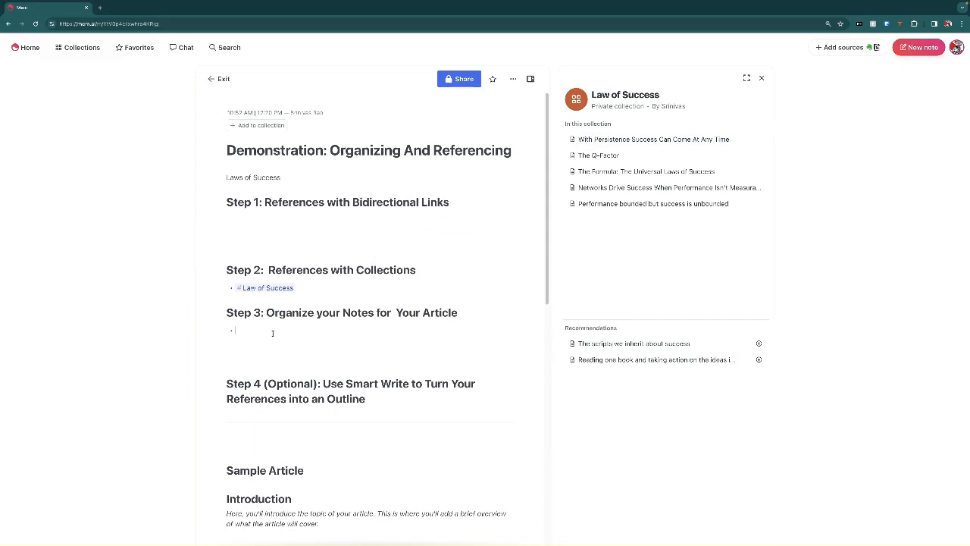
Under Step 3, link the mems "Networks Drive Success When Performance Isn't Measurable" and "Performance bounded but success is unbounded" as separate bullets.
text(@networ)
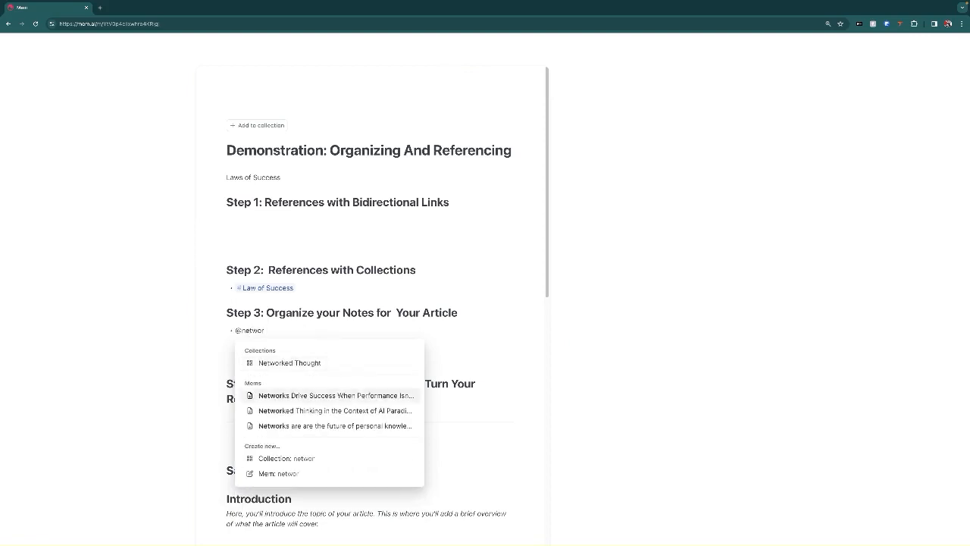
key(Return)
key(Return)
text(@)
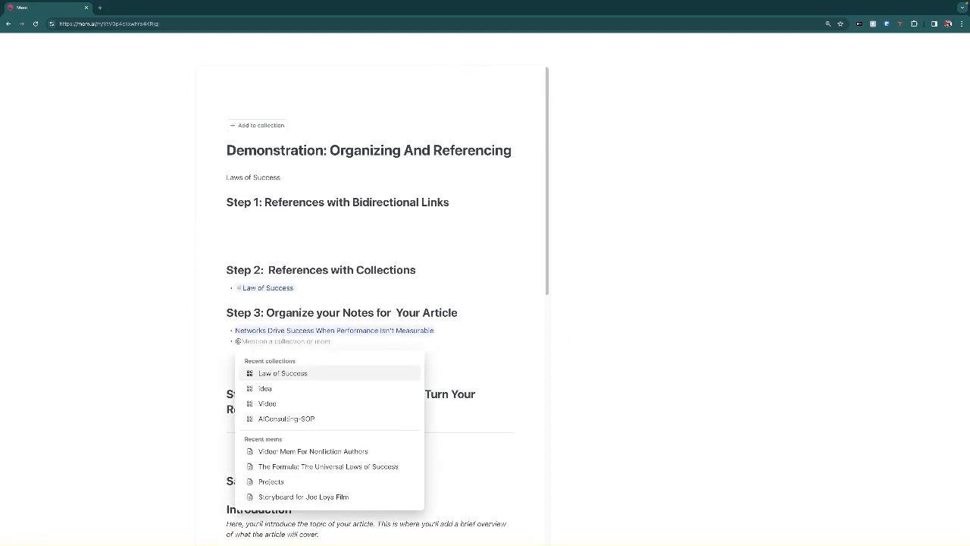
text(performa)
key(Down)
key(Down)
key(Return)
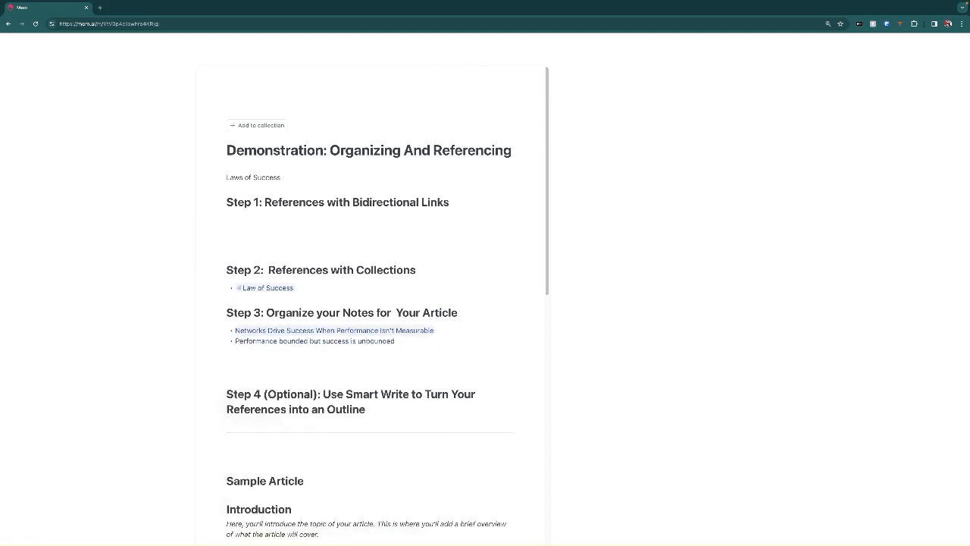
Add a third bullet under Step 3 linking the mem "The Formula: The Universal Laws of Success".
key(Return)
text(@)
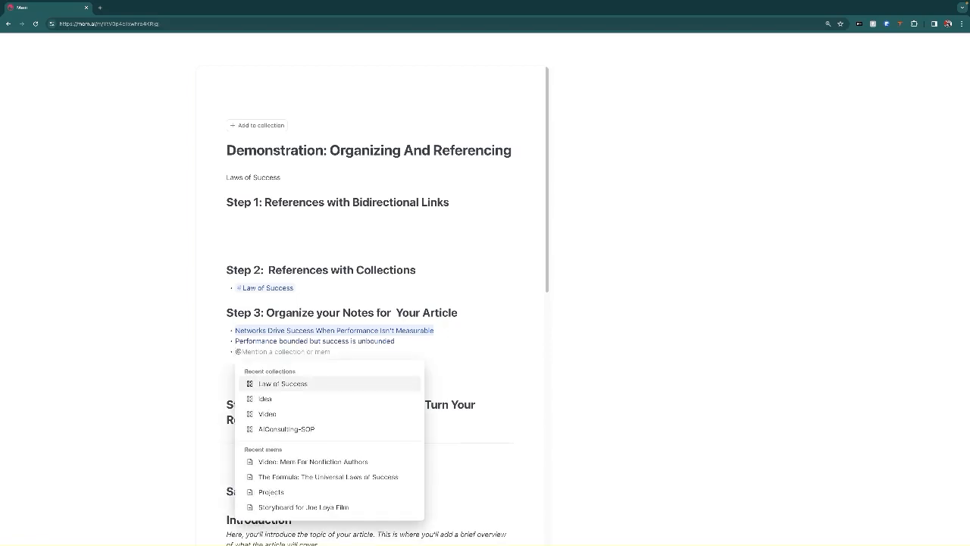
key(Down)
key(Down)
key(Down)
key(Down)
key(Down)
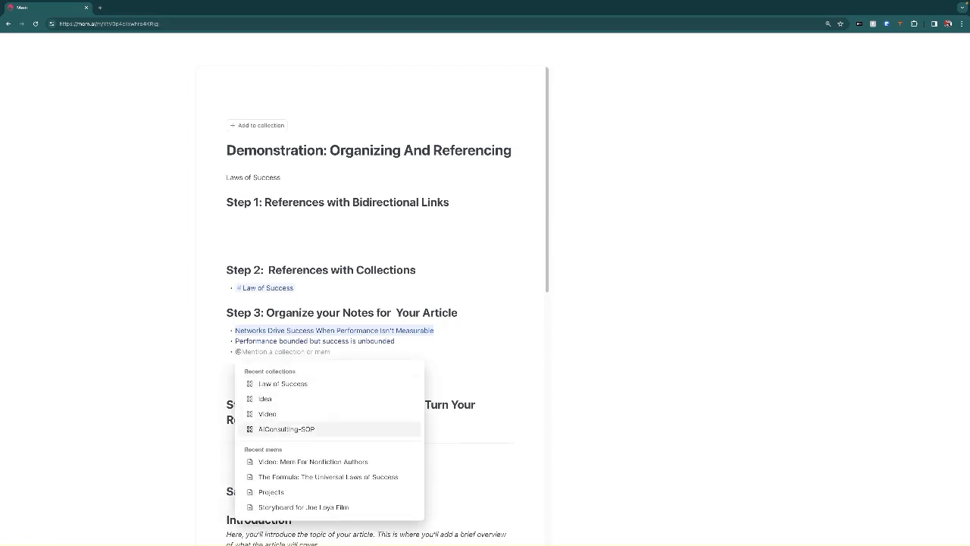
key(Return)
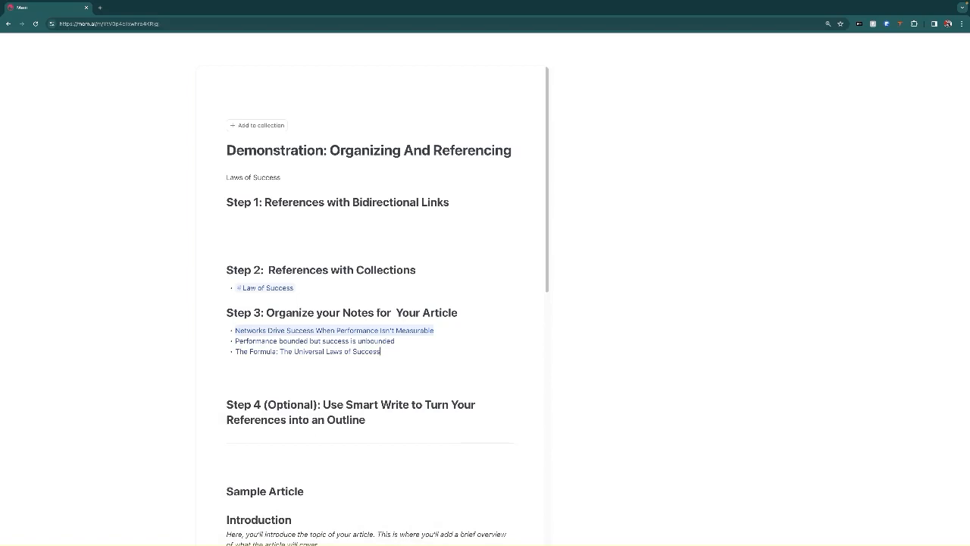
Extend the Step 3 list with links to the mems "The Q-Factor" and "With Persistence Success Can Come At Any Time".
key(Return)
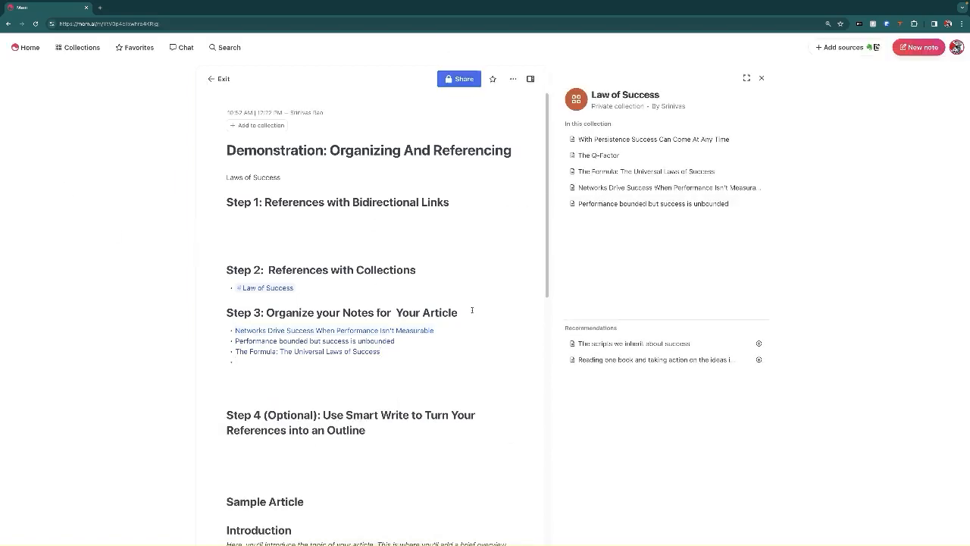
text(@q)
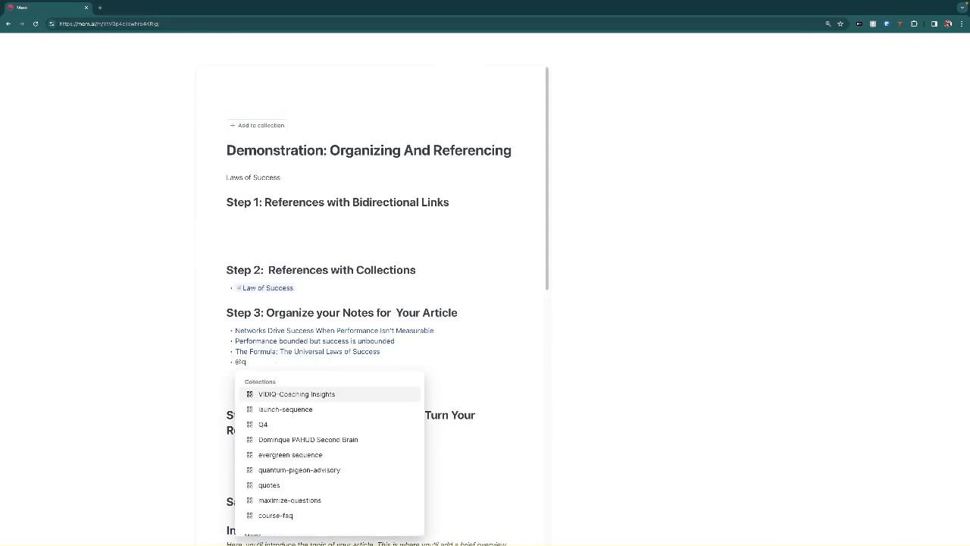
text( fac)
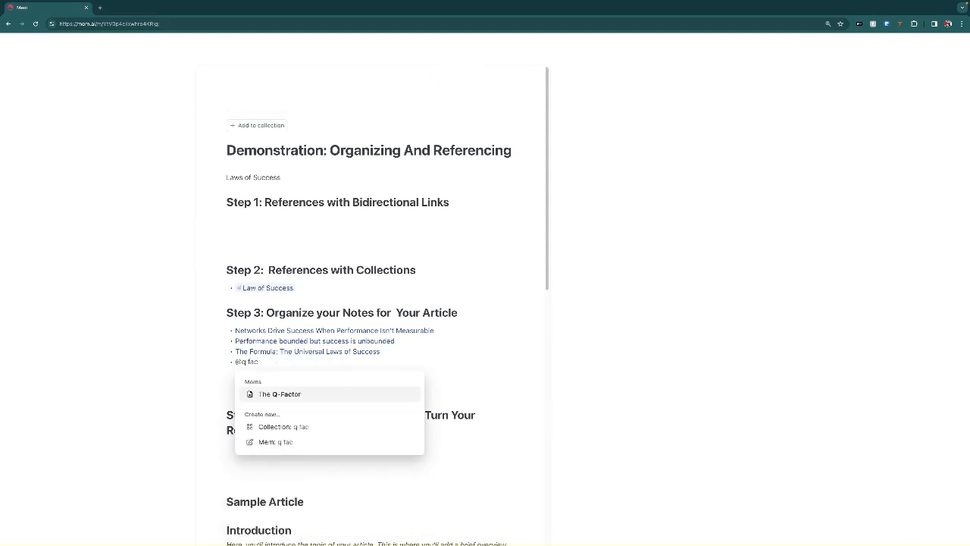
key(Return)
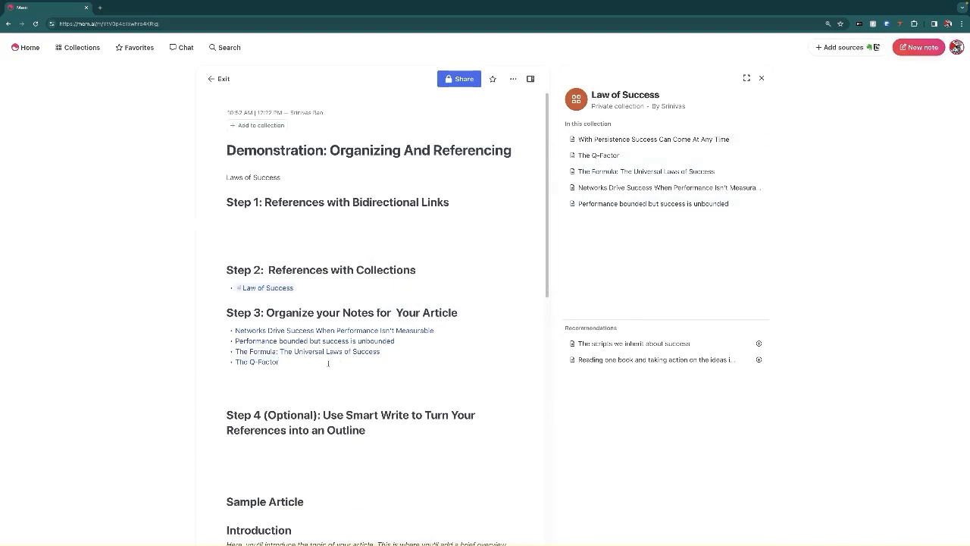
key(Return)
text(@w)
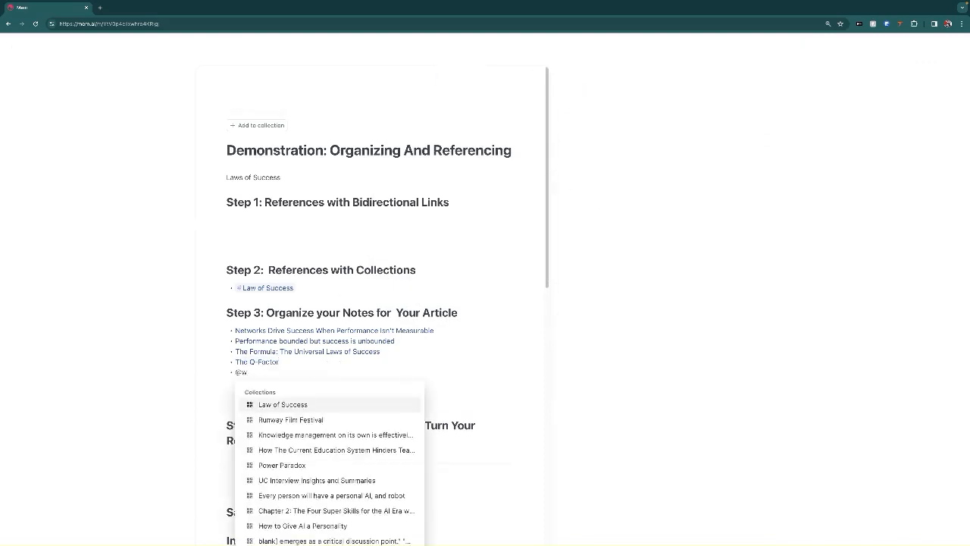
text(ith pers)
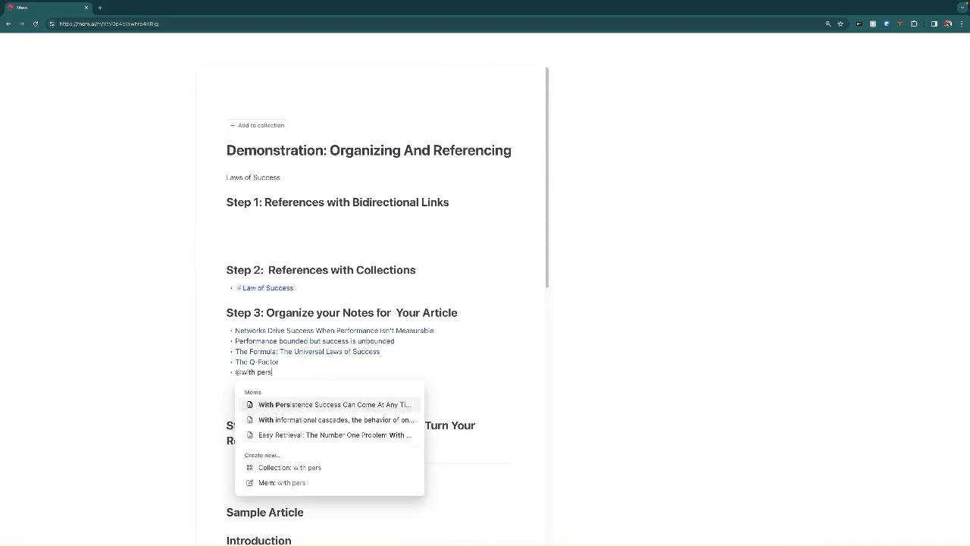
key(Return)
scroll(328, 253, down, 1)
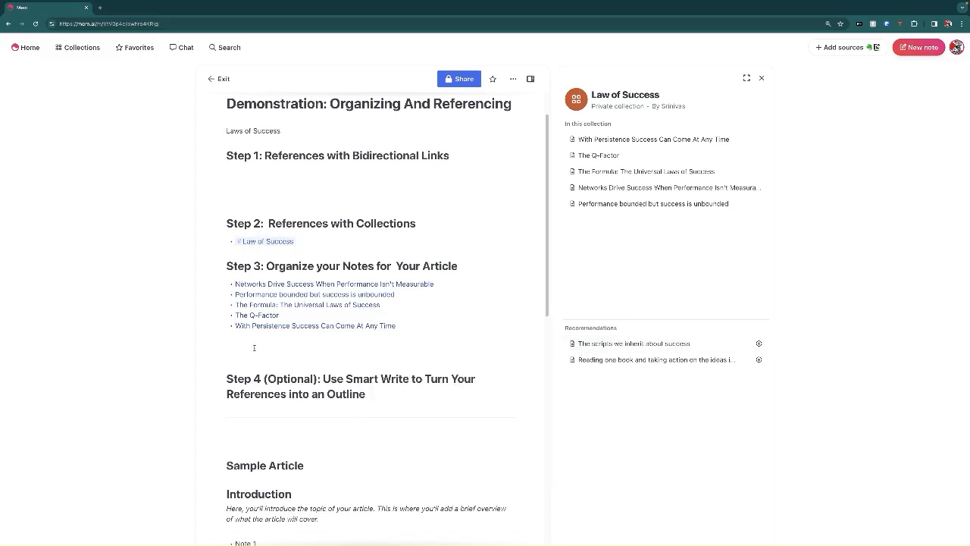
Finish the Step 3 list with links to "The scripts we inherit about success" and the "Bad Advice that Sounds Good in Self-Help Books" mem.
key(Return)
text(@the script)
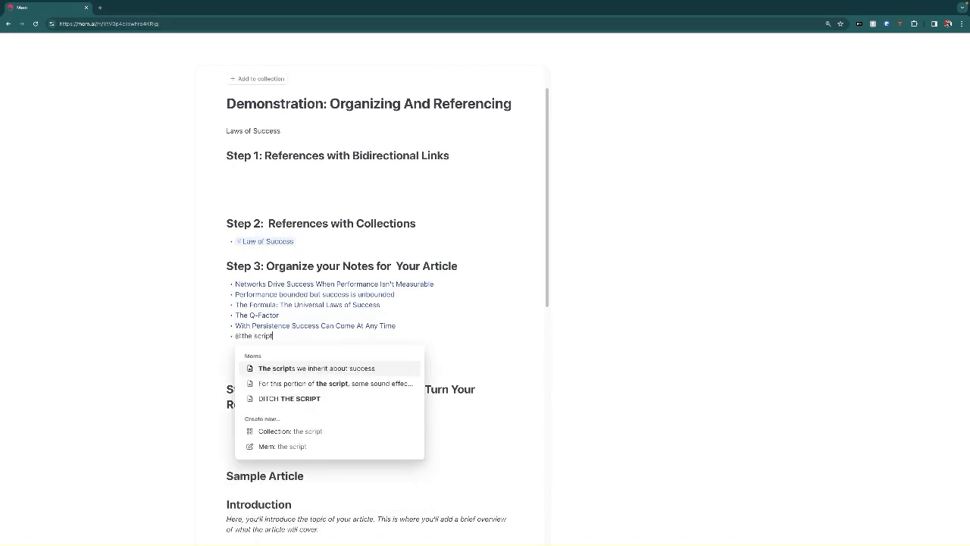
key(Return)
key(Return)
text(@bad a)
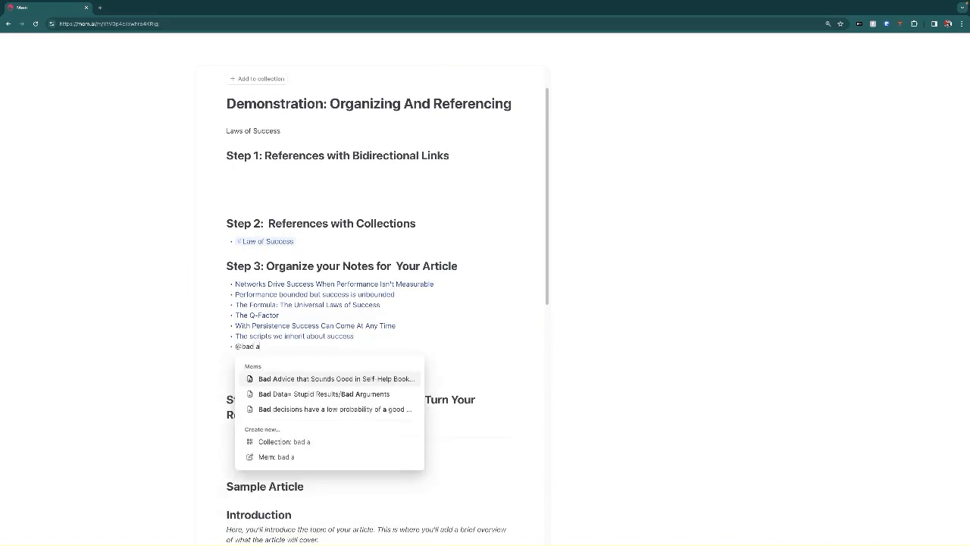
key(Return)
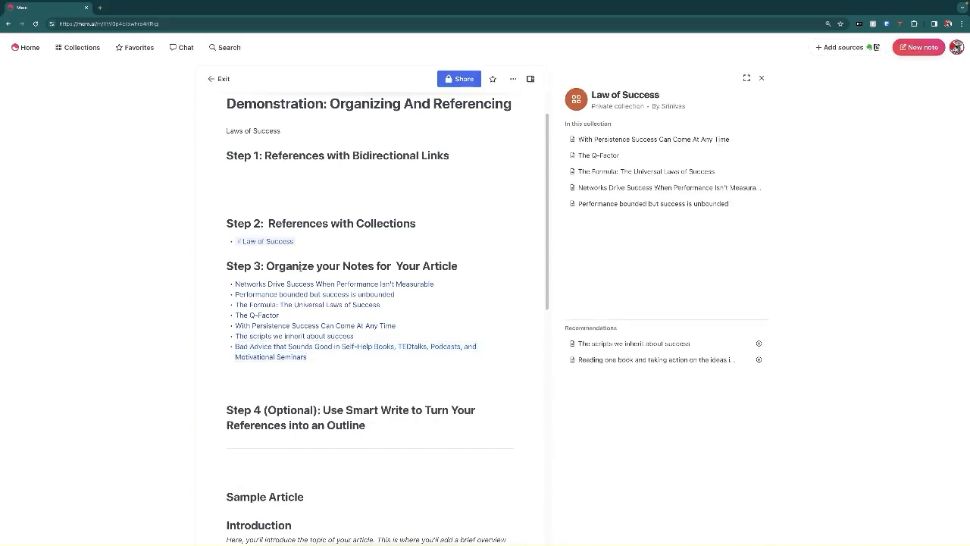
scroll(364, 298, down, 2)
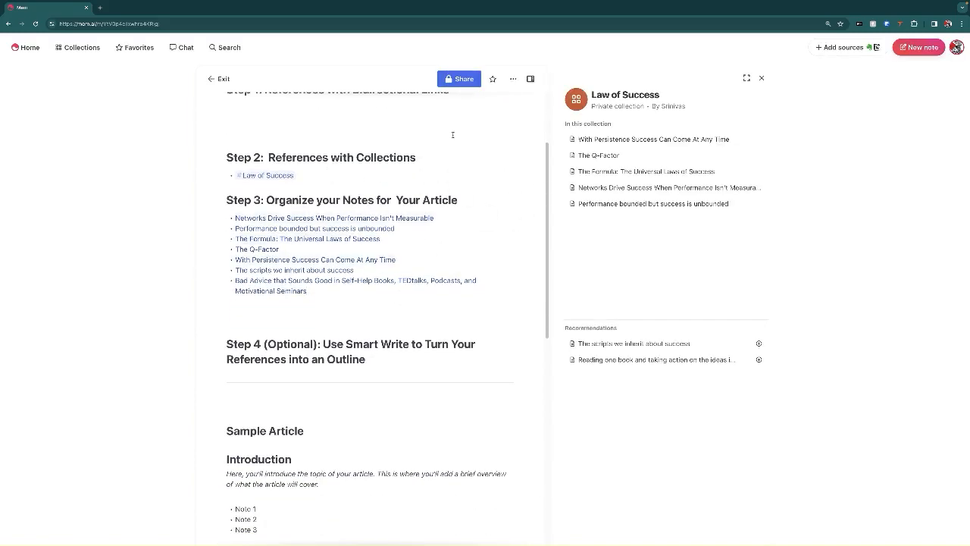
Preview the linked "Bad Advice that Sounds Good in Self-Help Books" and "The scripts we inherit about success" mems beside the note.
scroll(396, 208, up, 1)
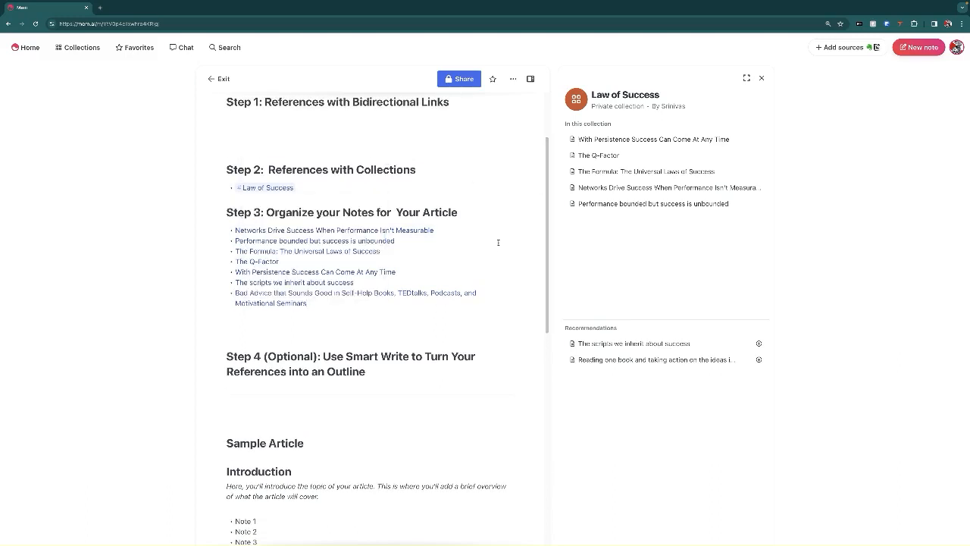
scroll(424, 255, down, 1)
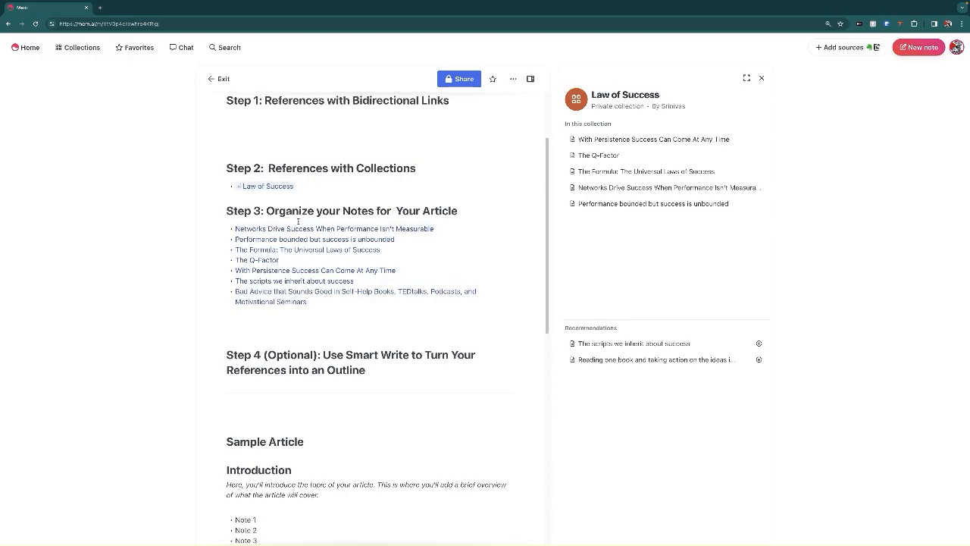
click(273, 304)
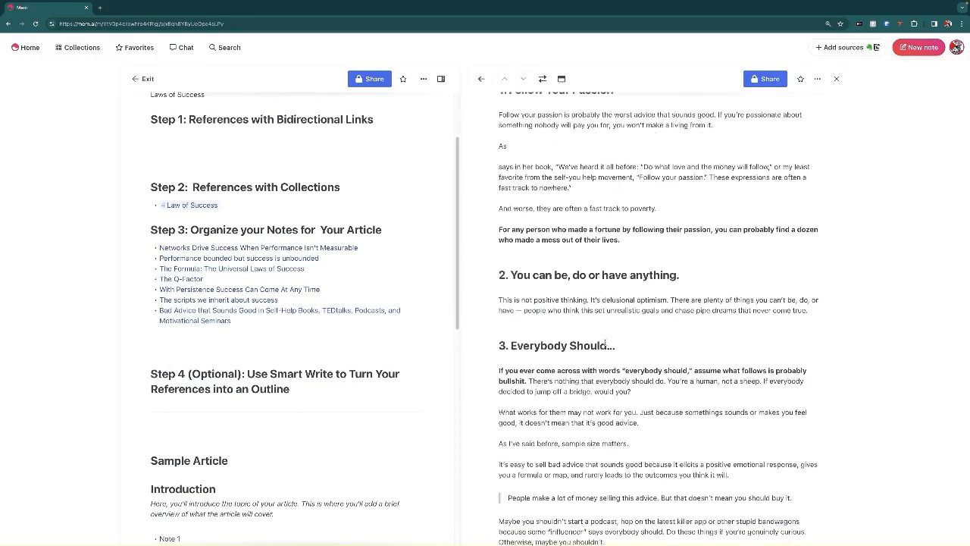
click(218, 300)
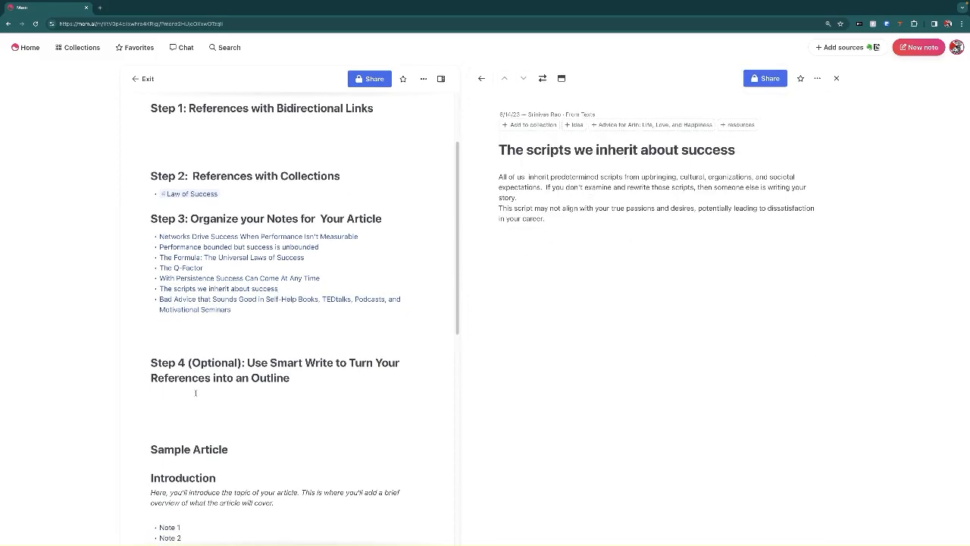
scroll(333, 397, down, 1)
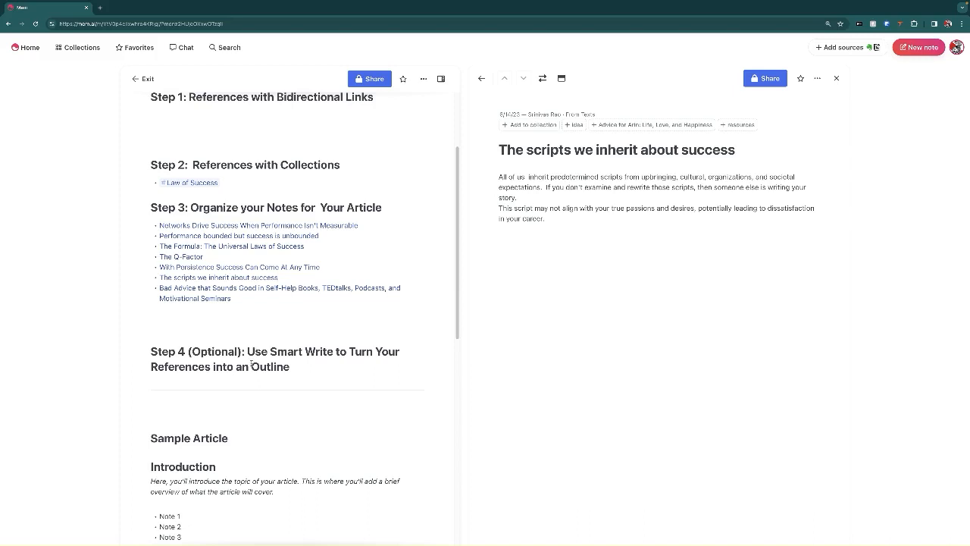
scroll(251, 376, down, 1)
scroll(251, 379, down, 1)
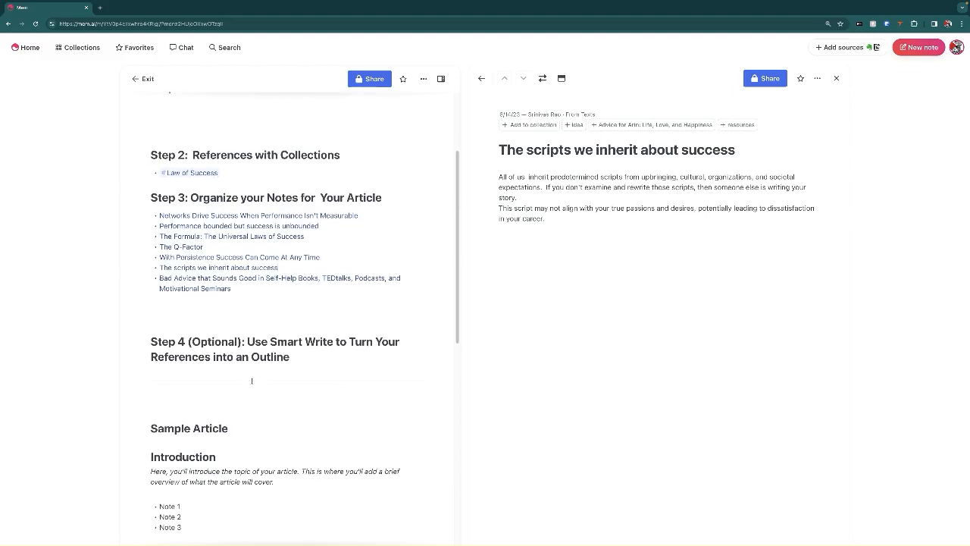
scroll(236, 290, down, 1)
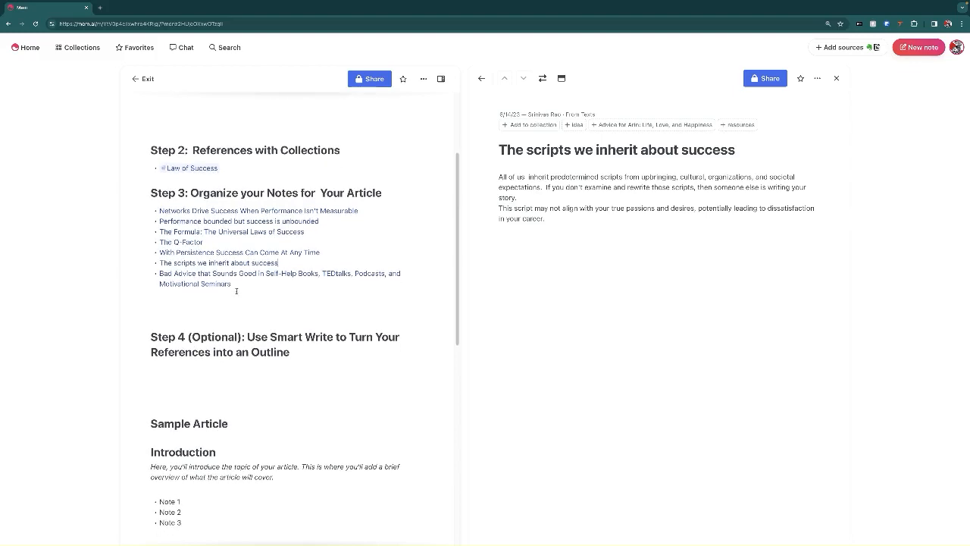
Preview the linked mems "Performance bounded but success is unbounded" and "Networks Drive Success When Performance Isn't Measurable" beside the note.
click(214, 231)
click(225, 220)
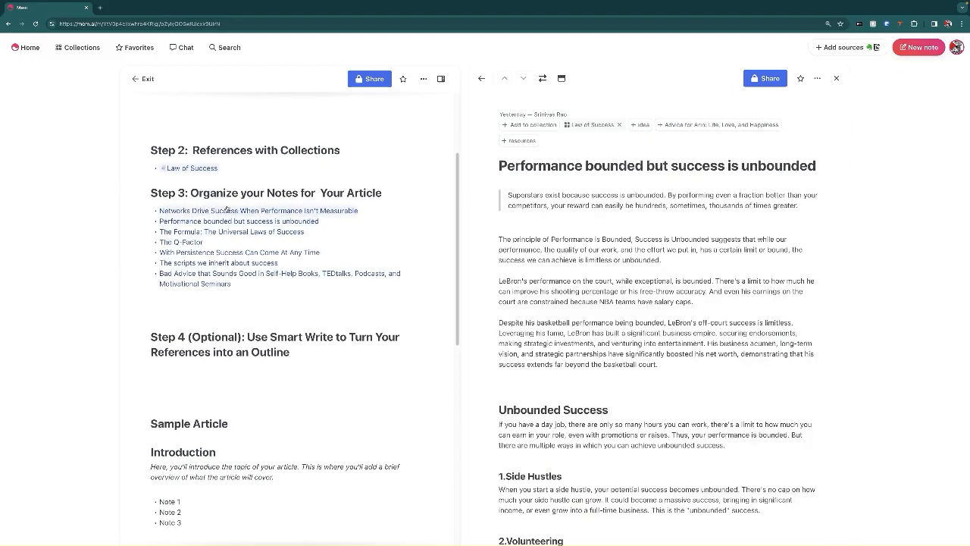
click(225, 210)
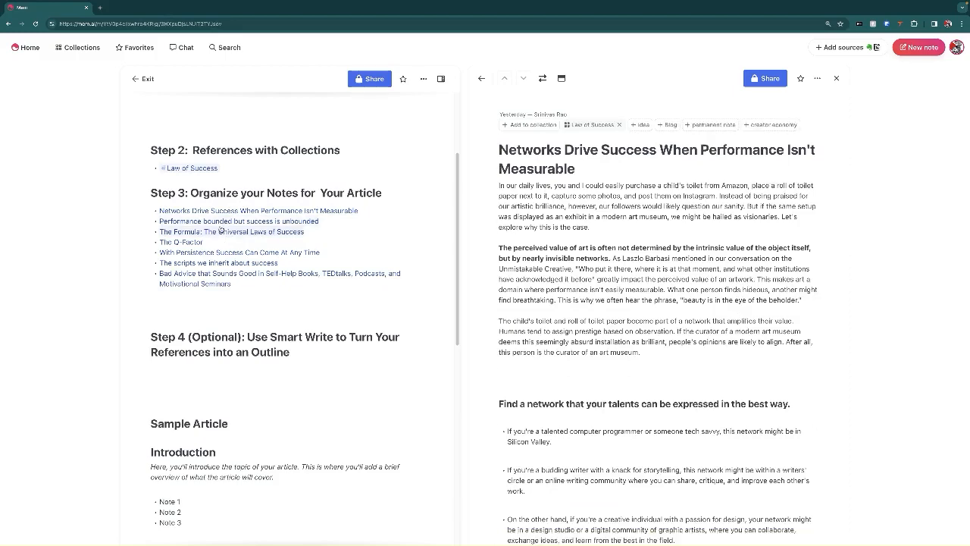
From "The Formula: The Universal Laws of Success", copy the highlight beginning "Whether we'll fail or thrive" into the Step 3 list as a bullet.
click(221, 231)
scroll(780, 235, down, 1)
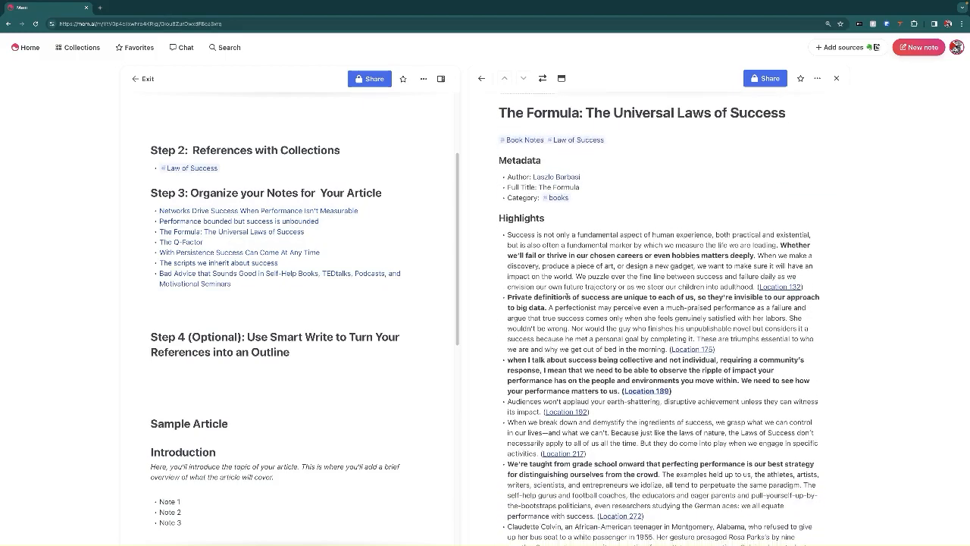
drag(779, 236, 756, 247)
key(super+c)
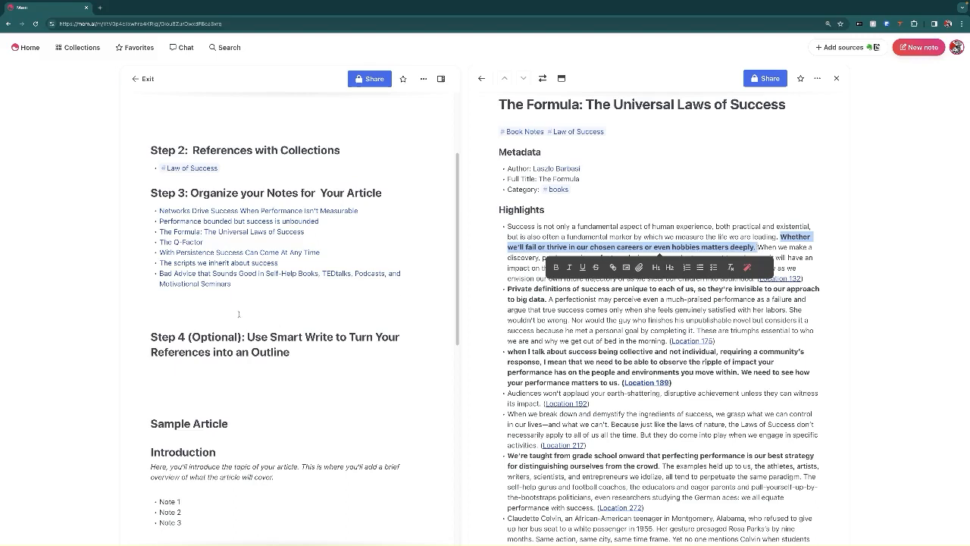
click(200, 310)
key(super+v)
triple_click(201, 311)
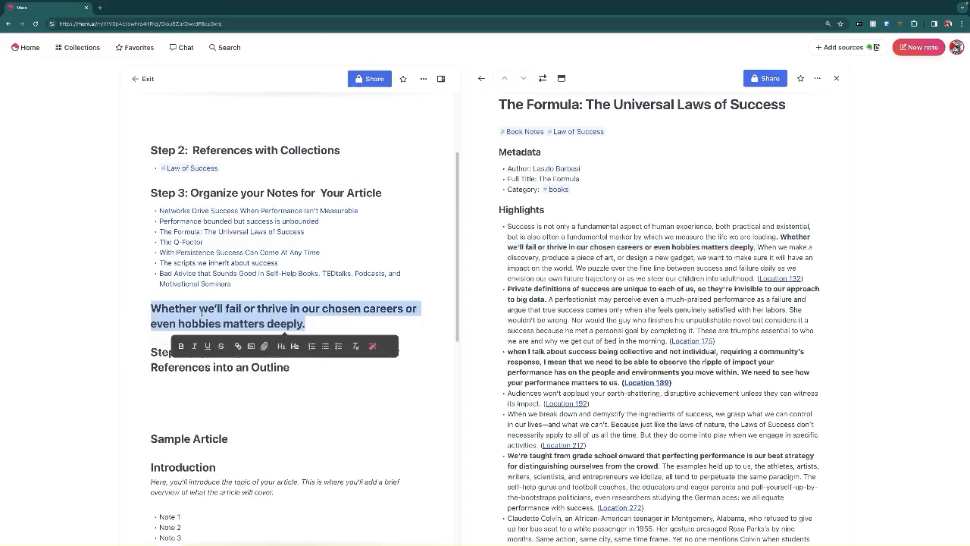
click(324, 346)
click(260, 294)
Copy the Formula highlight beginning "We're taught from grade school onward", up to "from the crowd", into Step 3 as a new bullet.
scroll(595, 363, down, 2)
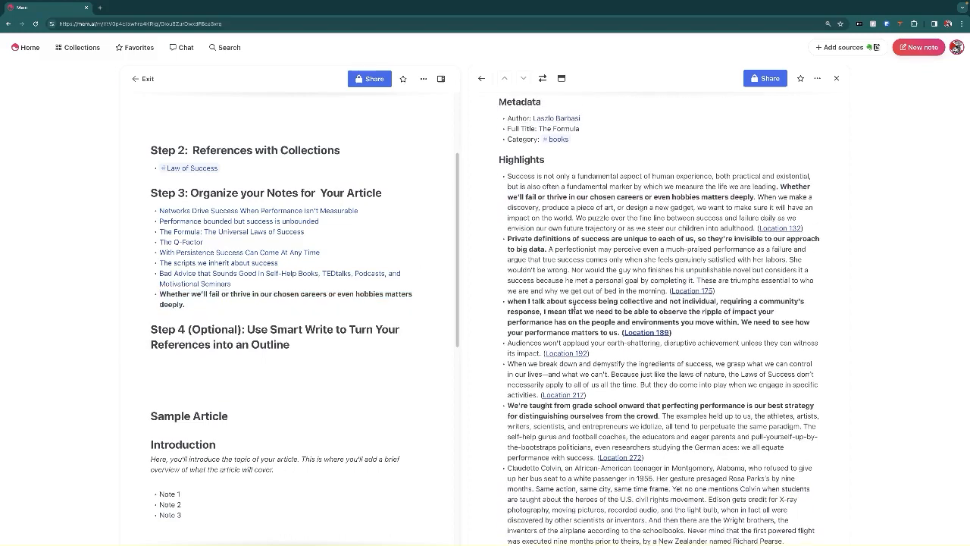
drag(658, 392, 507, 382)
key(ctrl+c)
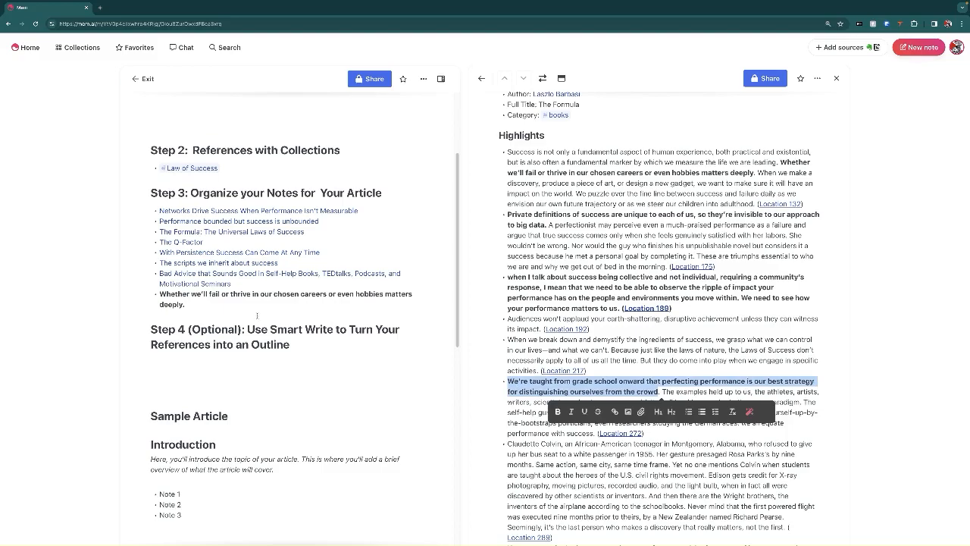
click(239, 308)
key(Return)
key(ctrl+v)
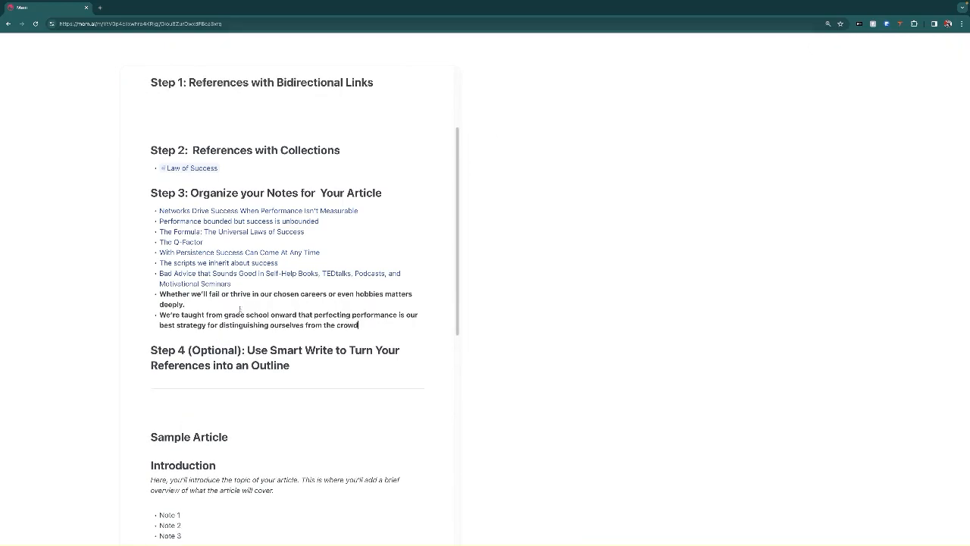
Add the Formula highlight "Your success isn't about you and your performance. It's about us and how we perceive your performance." as another Step 3 bullet.
scroll(512, 303, down, 1)
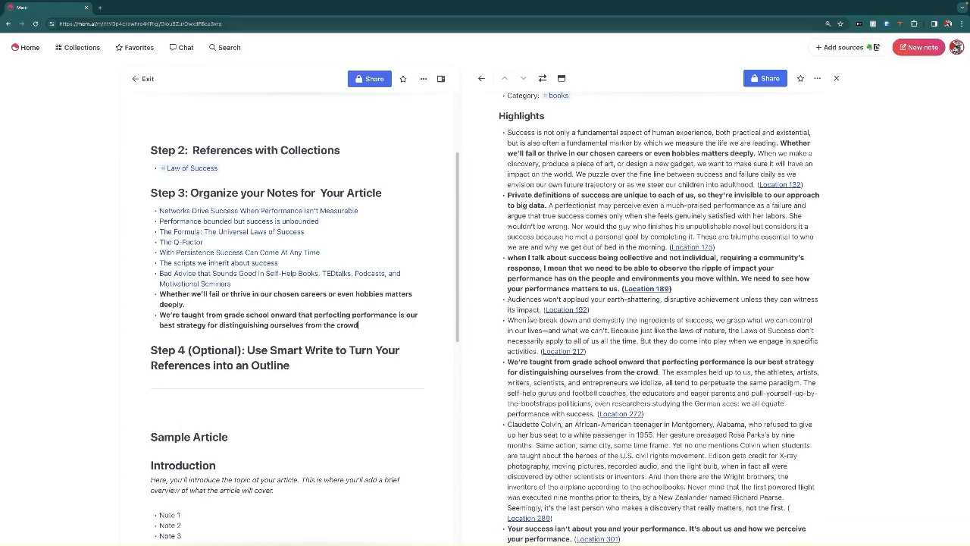
scroll(497, 298, down, 1)
scroll(314, 308, down, 1)
scroll(680, 313, down, 1)
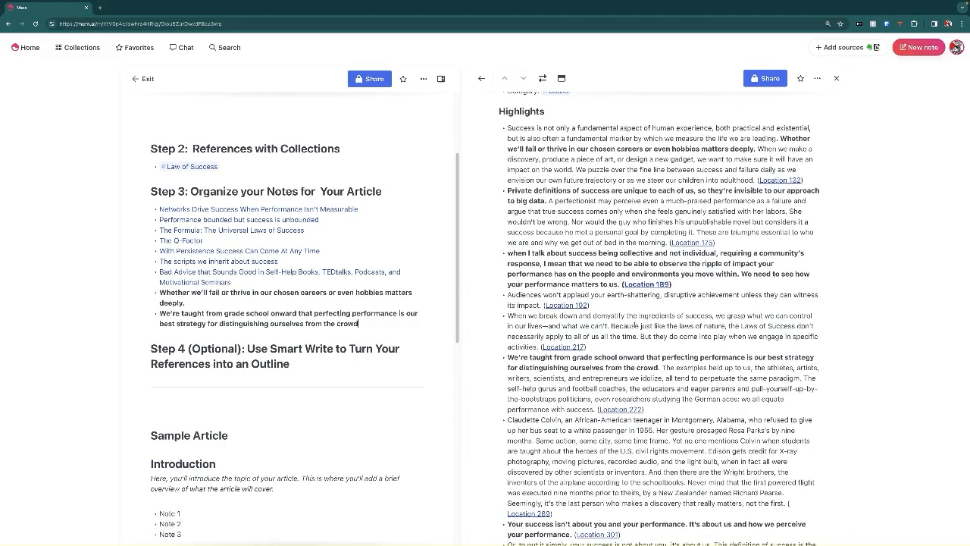
scroll(633, 324, down, 2)
scroll(628, 323, down, 5)
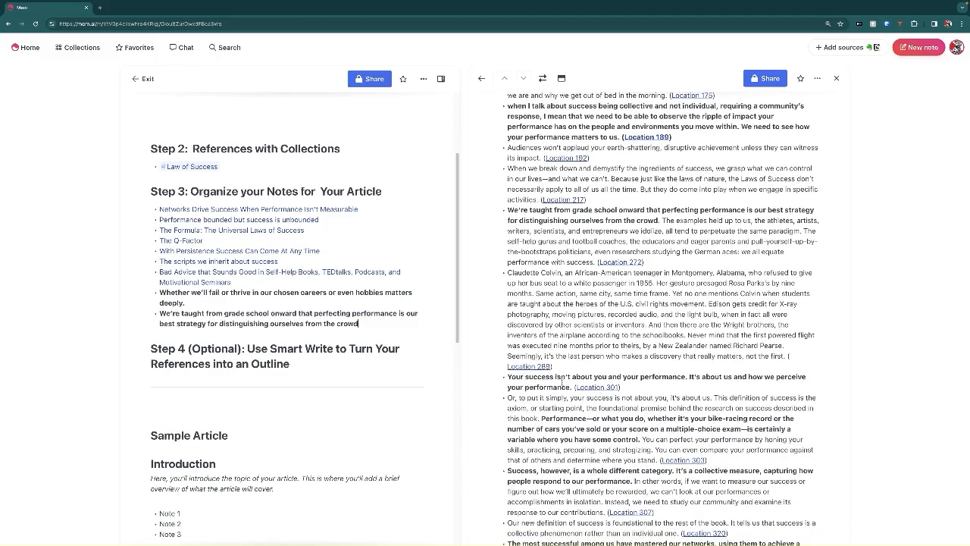
scroll(567, 387, up, 4)
scroll(546, 365, down, 1)
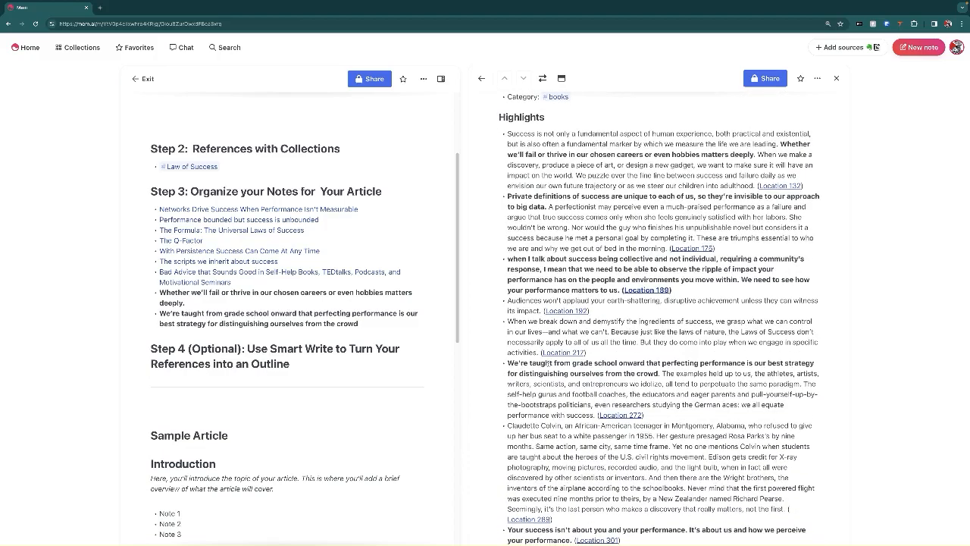
scroll(554, 365, down, 5)
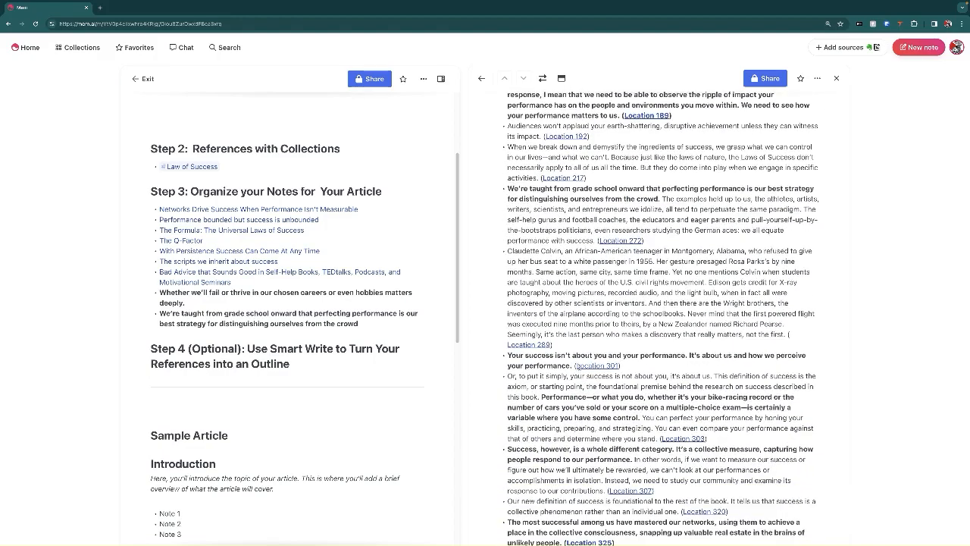
drag(574, 367, 506, 356)
key(ctrl+c)
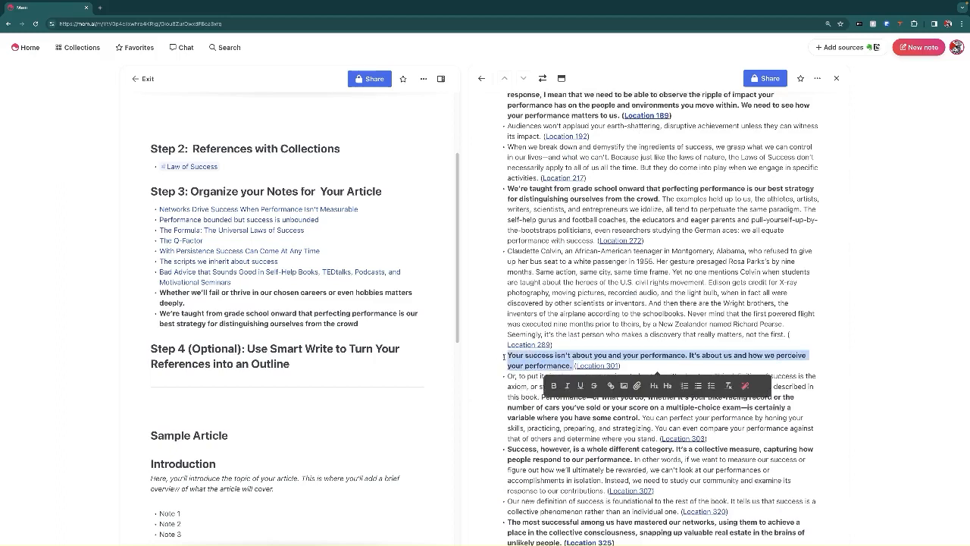
click(376, 331)
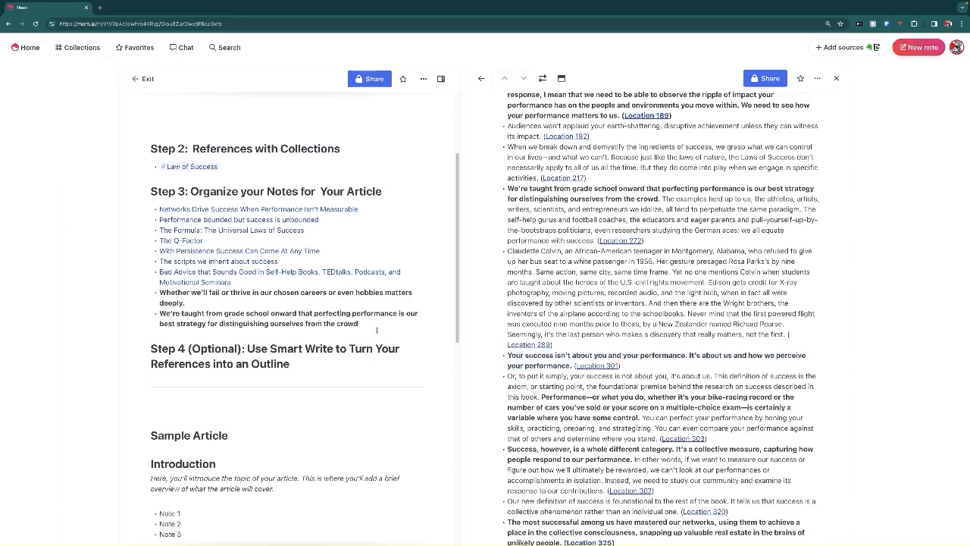
key(Return)
key(ctrl+v)
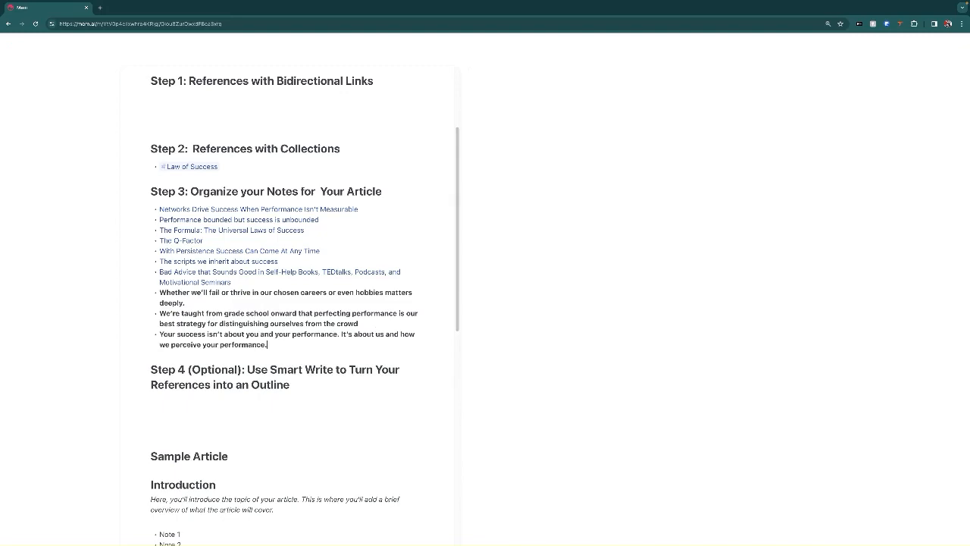
Review the Sample Article template from the Introduction and main points to the Conclusion, comparing it with the Step 3 list.
scroll(152, 158, up, 2)
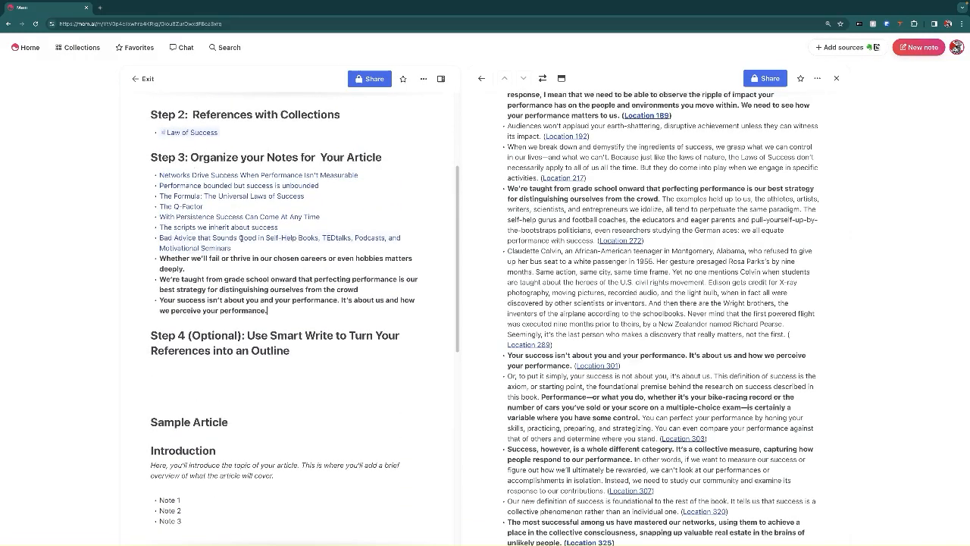
scroll(255, 318, down, 5)
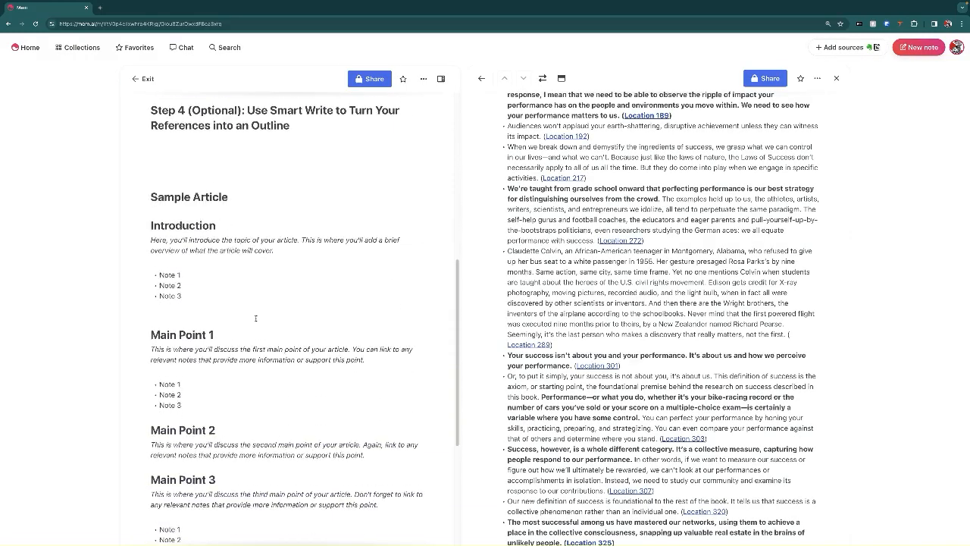
scroll(250, 301, down, 1)
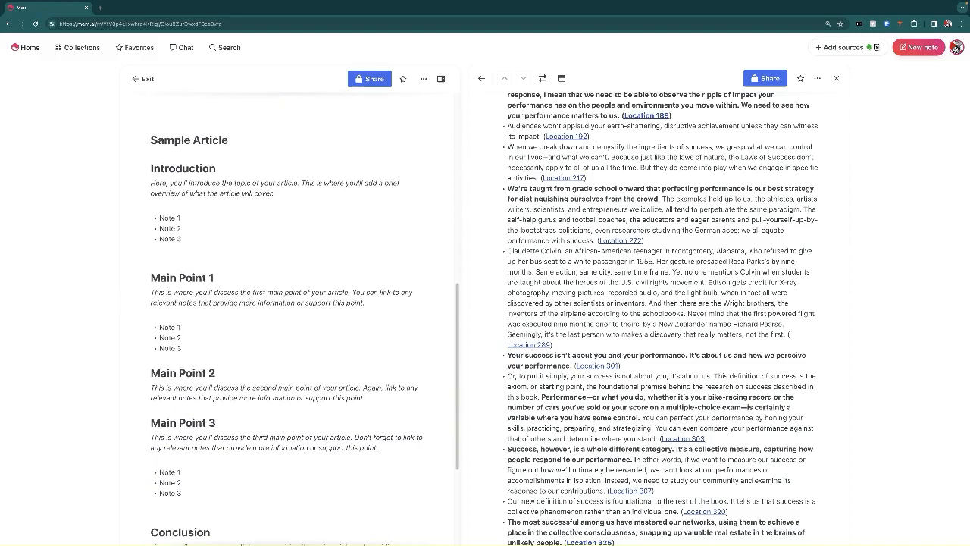
scroll(235, 329, down, 2)
scroll(199, 262, up, 7)
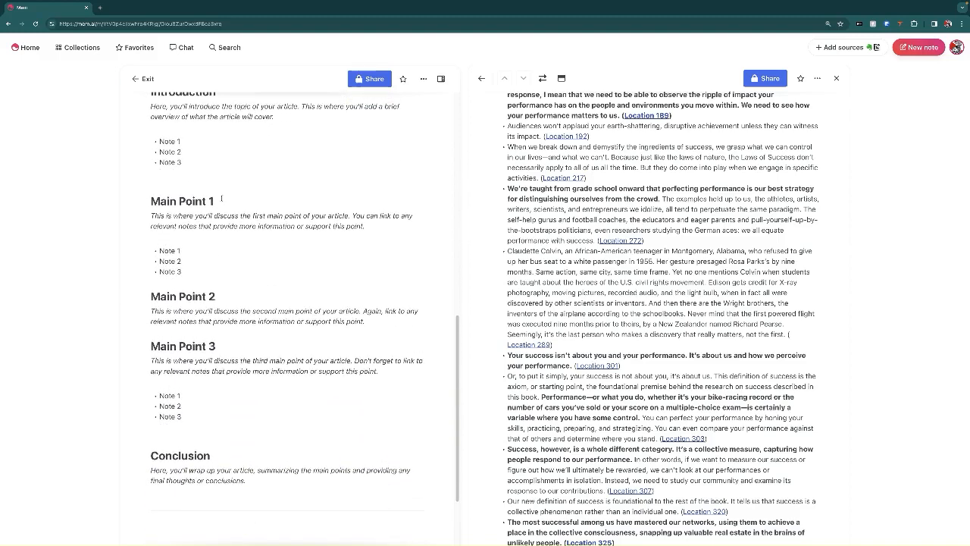
scroll(229, 245, up, 3)
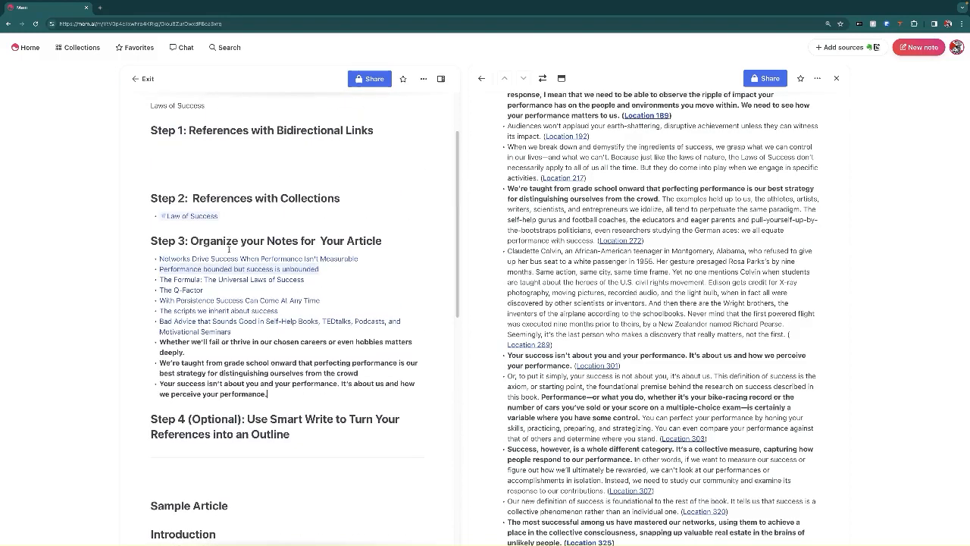
scroll(254, 341, down, 7)
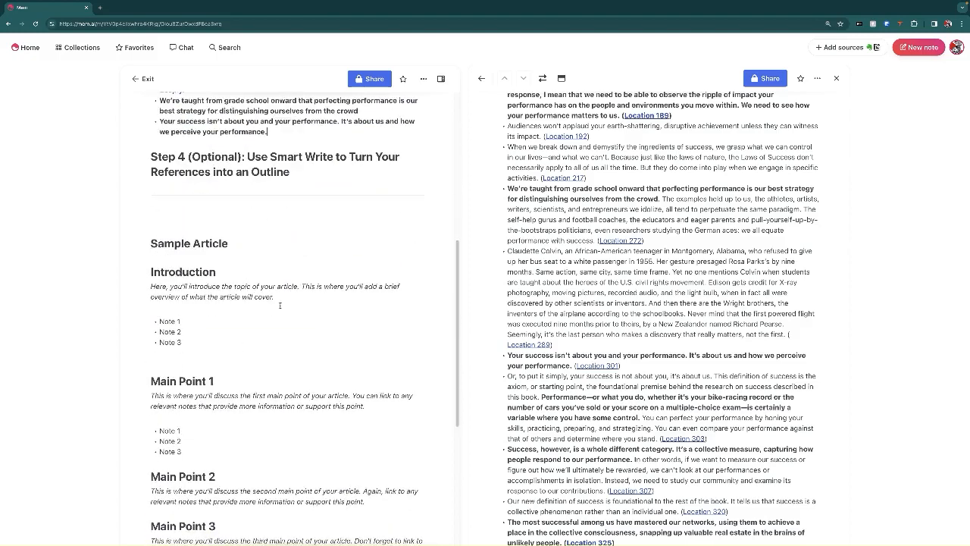
scroll(280, 305, up, 3)
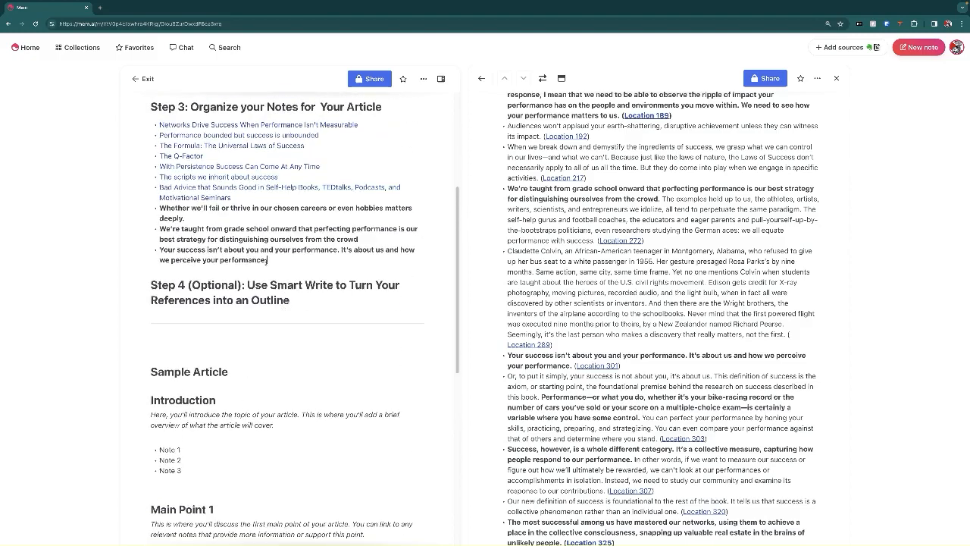
Copy the entire Step 3 list of linked mems and highlights into the blank area between the Step 4 and Sample Article headings.
click(292, 266)
drag(299, 265, 133, 126)
key(super+c)
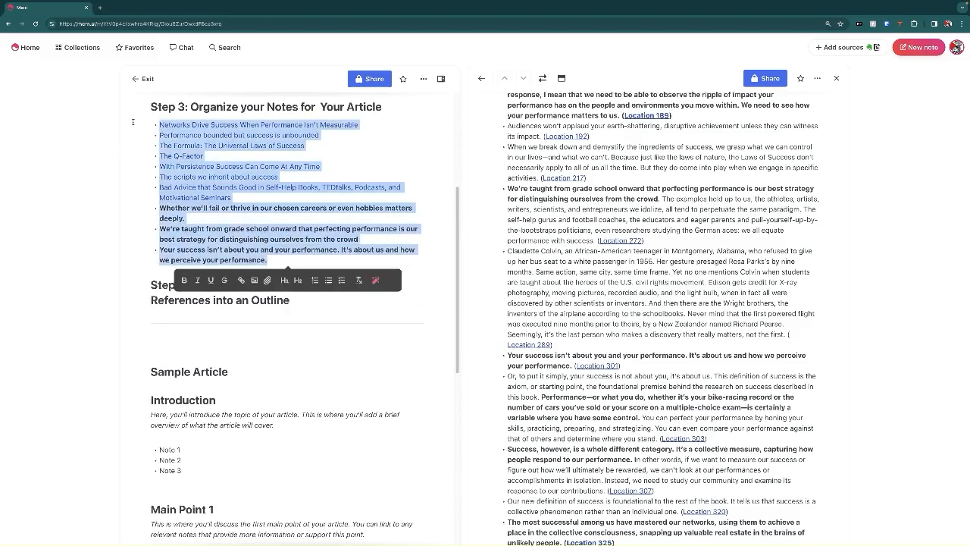
click(186, 338)
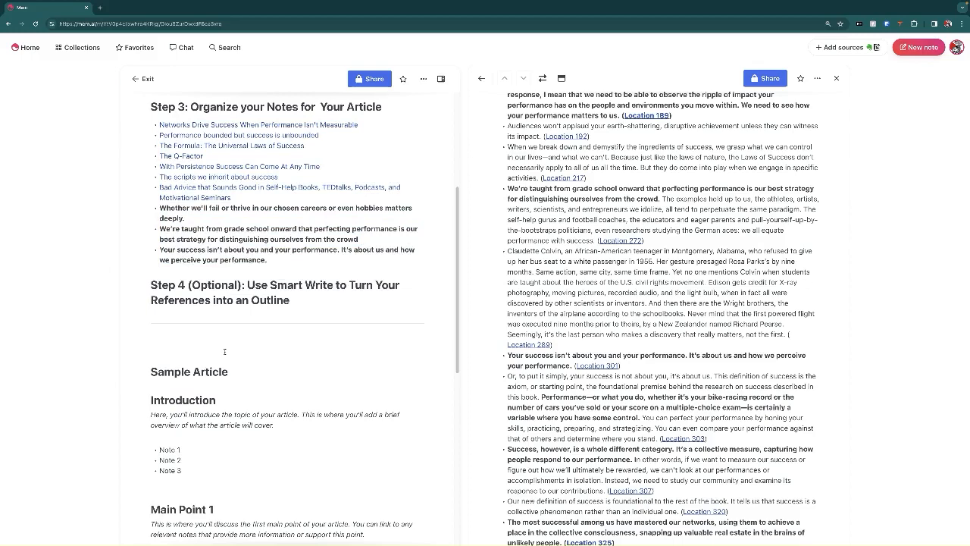
scroll(224, 351, down, 2)
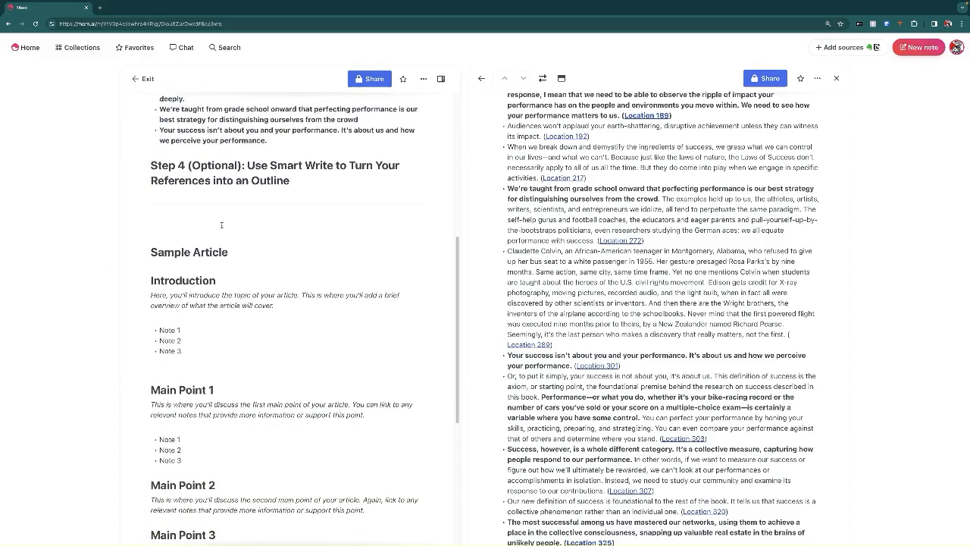
key(Return)
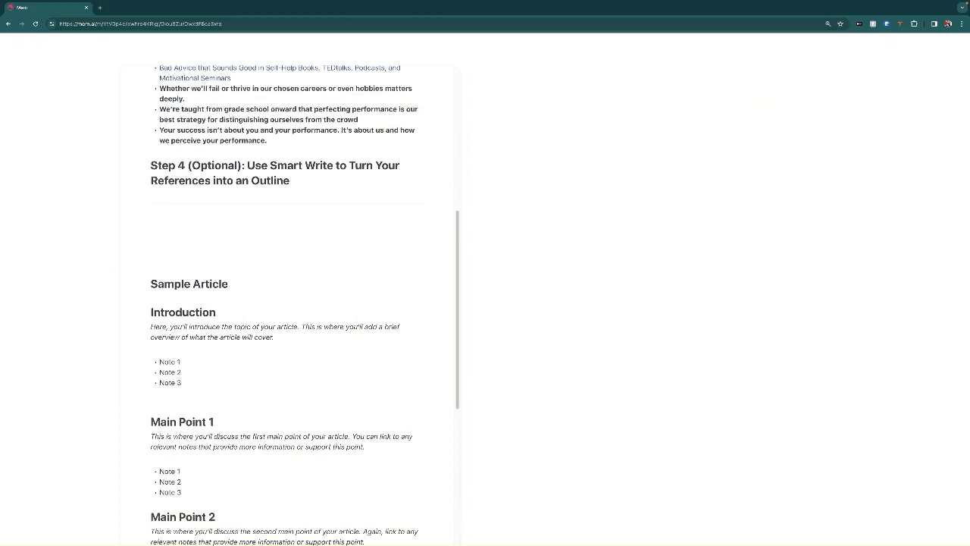
key(super+v)
Replace the copied Step 4 list with Smart Edit's result for "put these under appropriate headers in the outline below and give each header a title".
drag(232, 219, 260, 402)
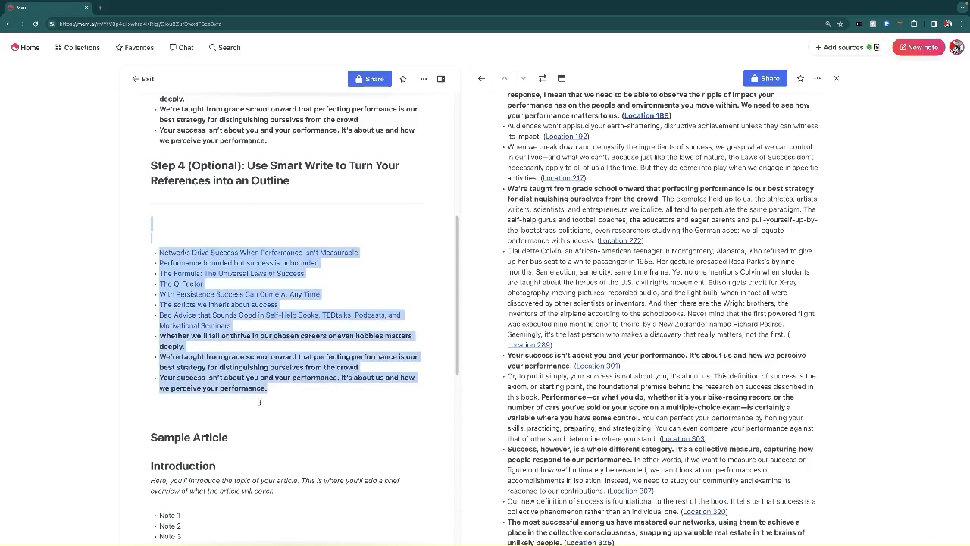
click(374, 411)
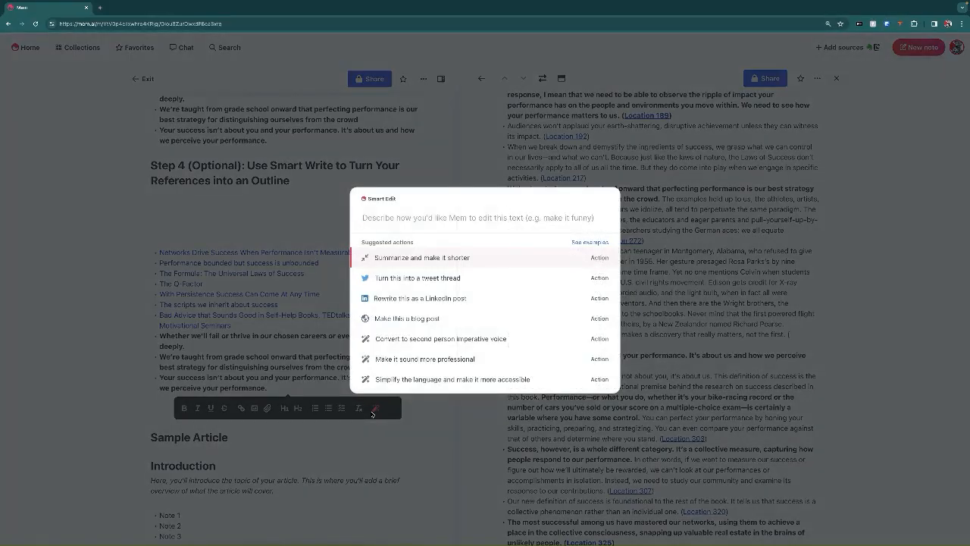
text(put these under appropriate hede)
key(BackSpace)
key(BackSpace)
text(aders in the outline below and give each header a title)
key(Return)
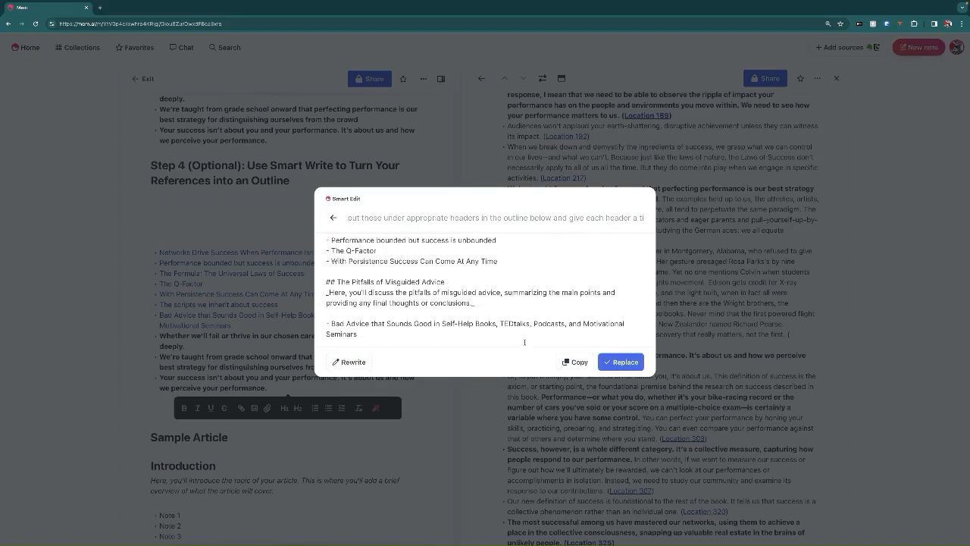
click(575, 361)
click(626, 362)
Review the generated Step 4 outline from the Introduction to The Pitfalls of Misguided Advice, comparing it with the Step 3 references.
scroll(185, 329, down, 5)
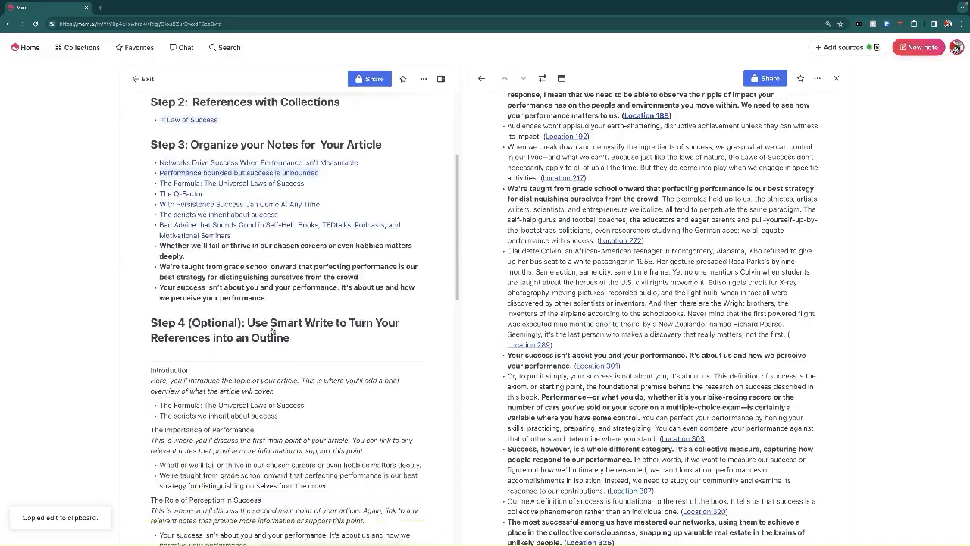
scroll(184, 329, down, 3)
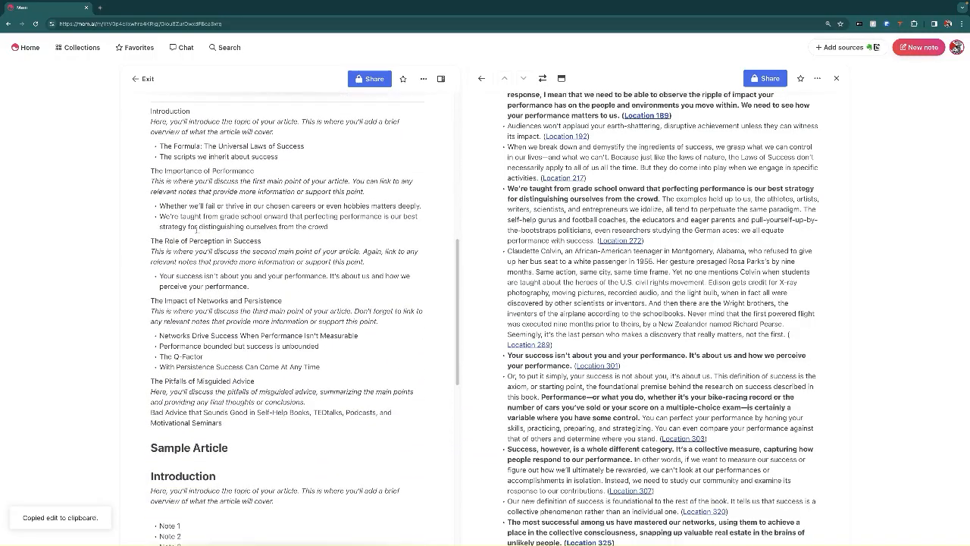
scroll(225, 259, down, 2)
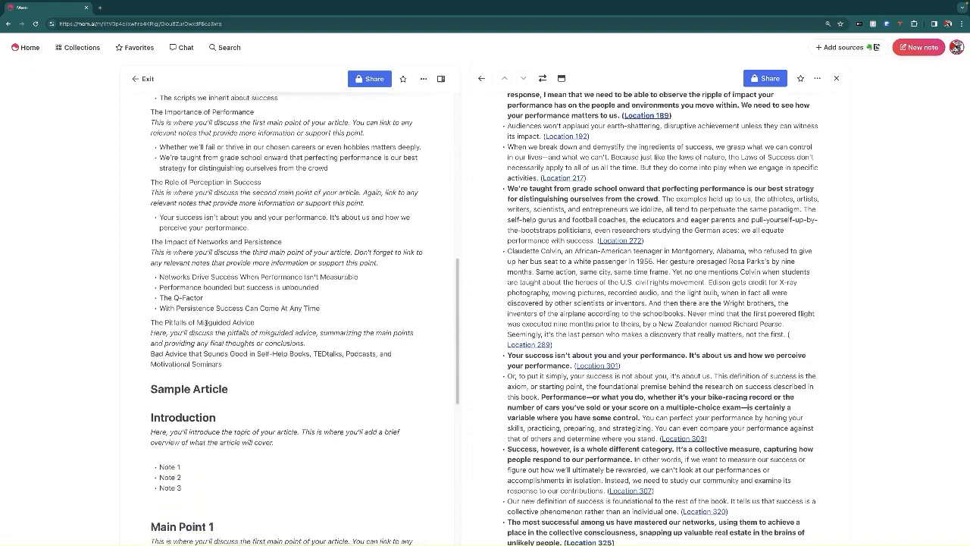
scroll(206, 322, up, 9)
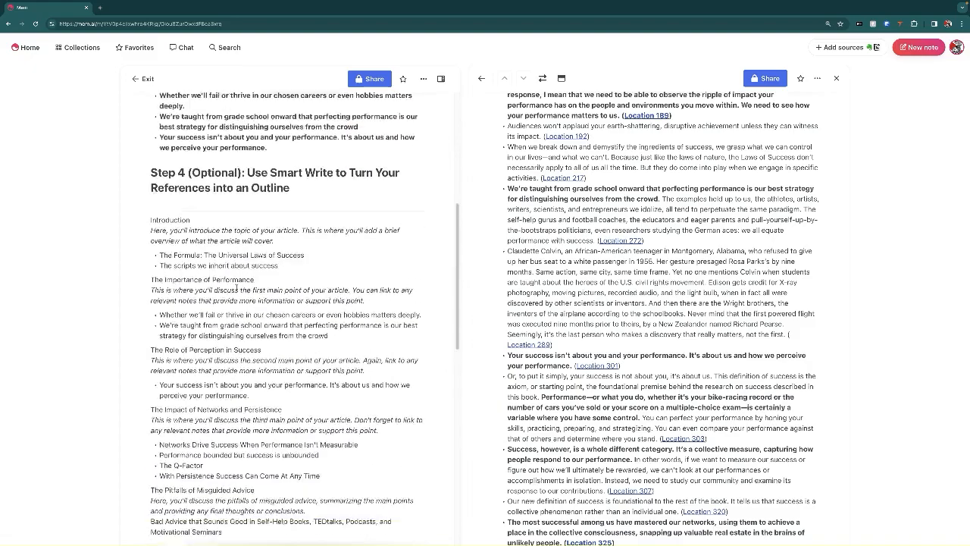
scroll(243, 224, up, 2)
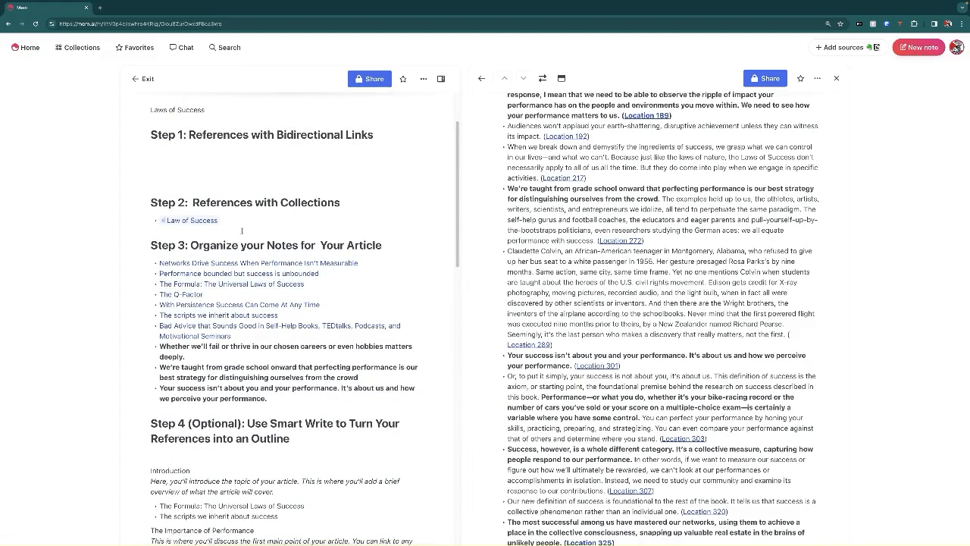
scroll(255, 234, up, 2)
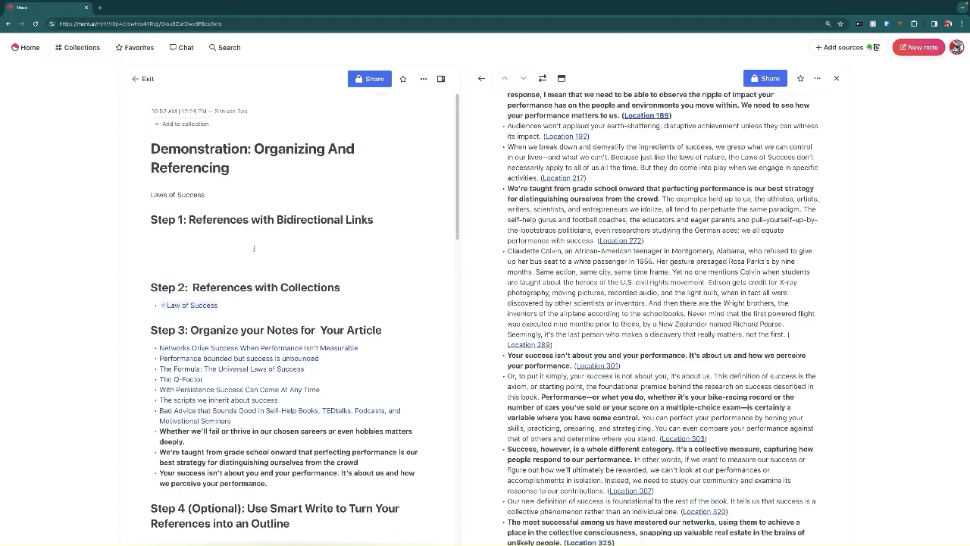
scroll(254, 248, down, 5)
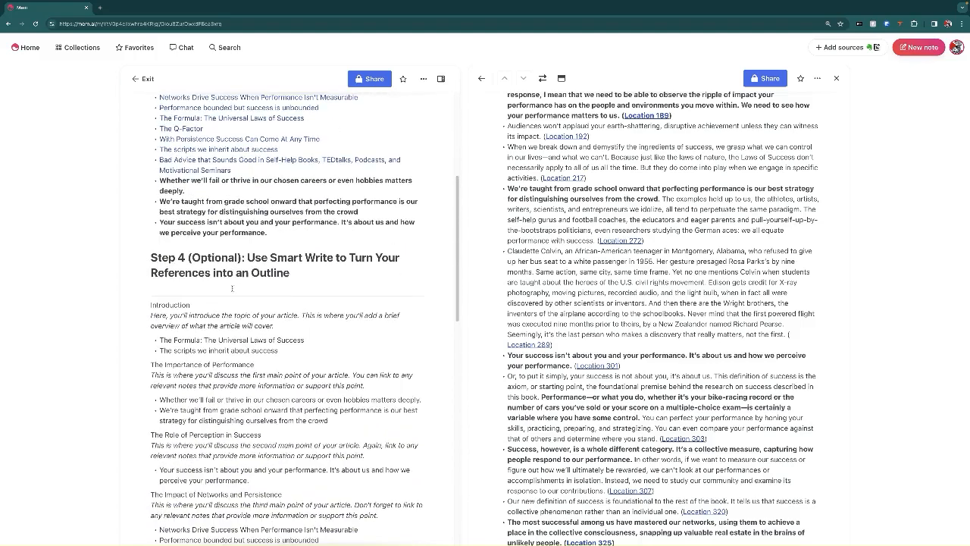
scroll(257, 396, down, 10)
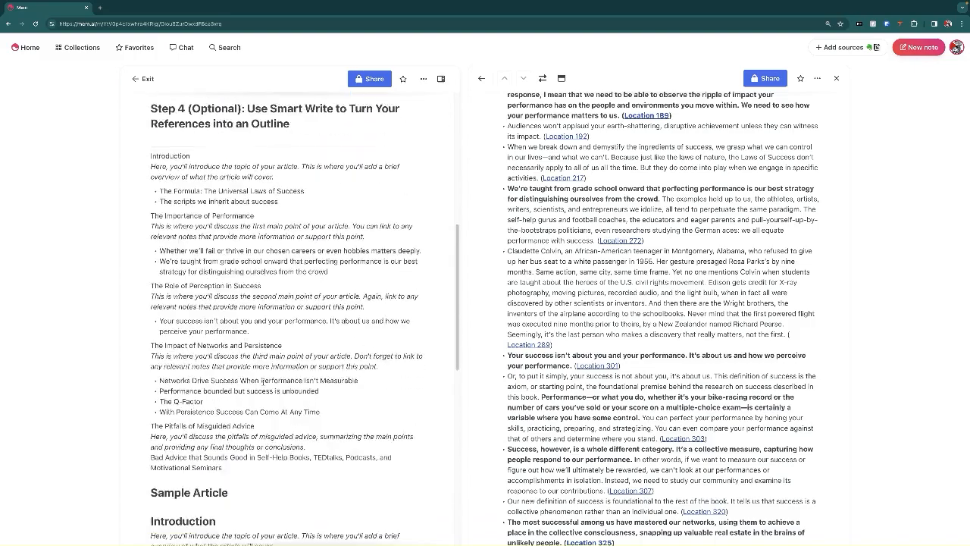
scroll(257, 396, up, 15)
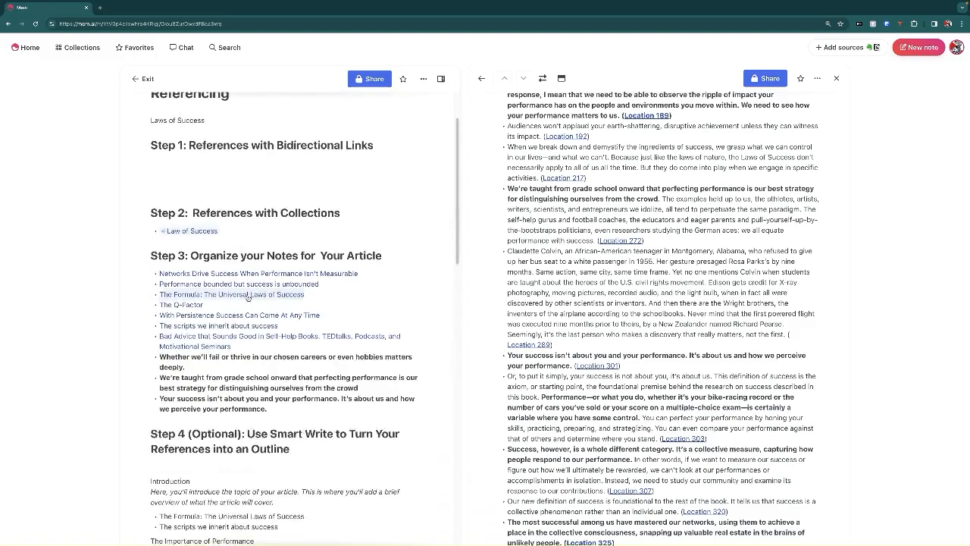
scroll(266, 298, down, 1)
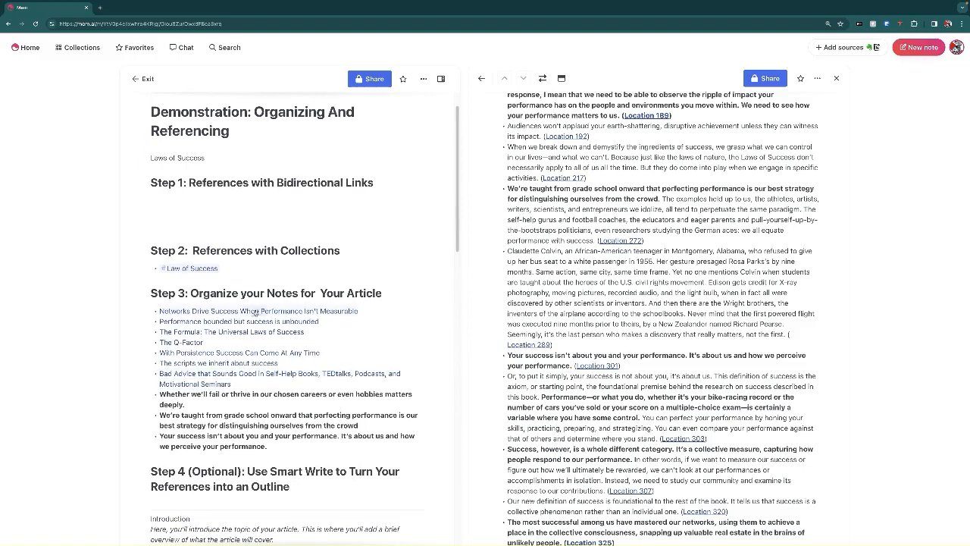
mouse_move(213, 267)
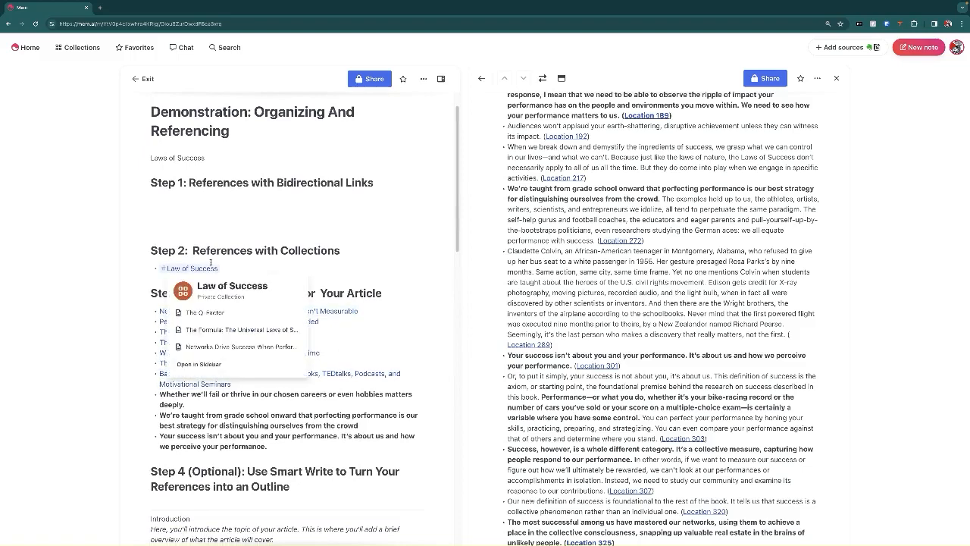
scroll(336, 274, down, 4)
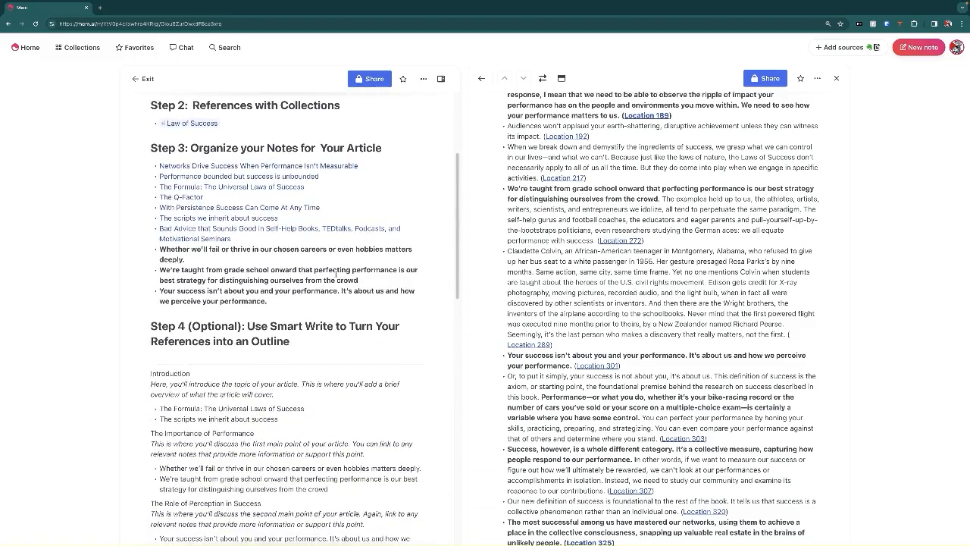
Open the Law of Success collection beside the note and compare its mems with the Step 3 list and the outline.
click(202, 124)
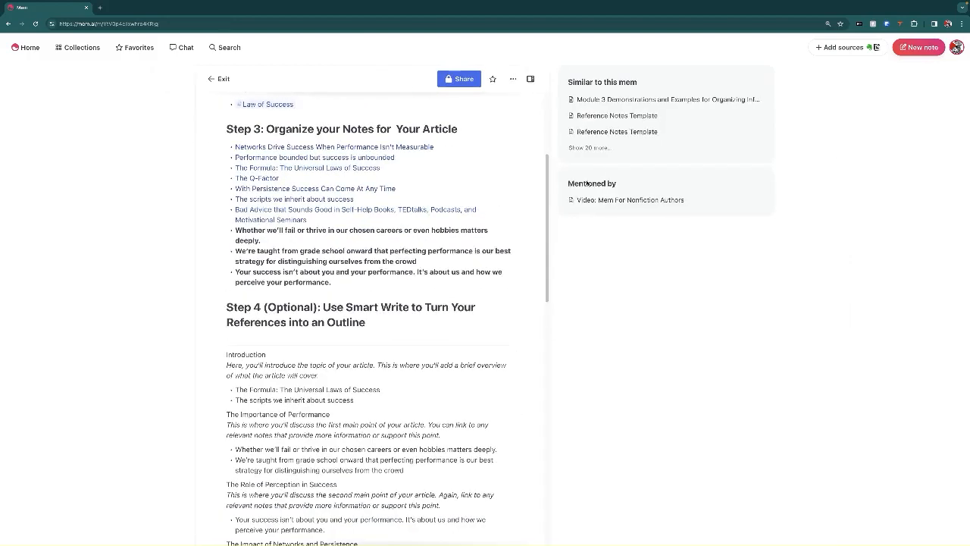
scroll(296, 168, up, 1)
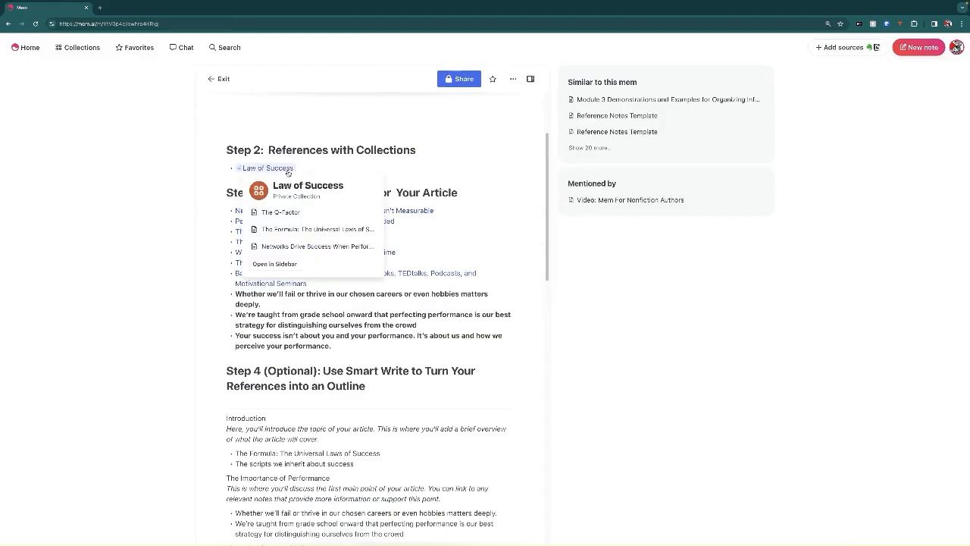
click(288, 170)
scroll(355, 327, down, 5)
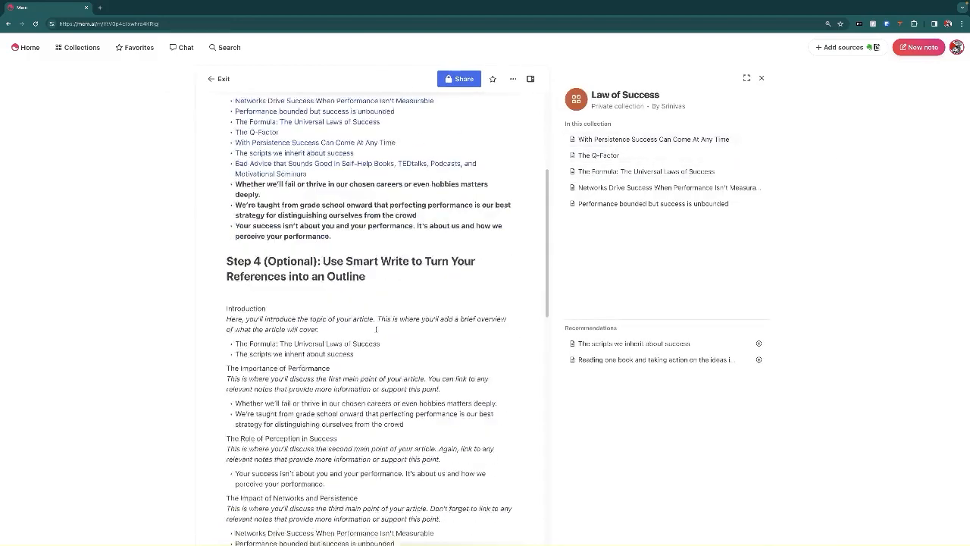
scroll(355, 328, up, 10)
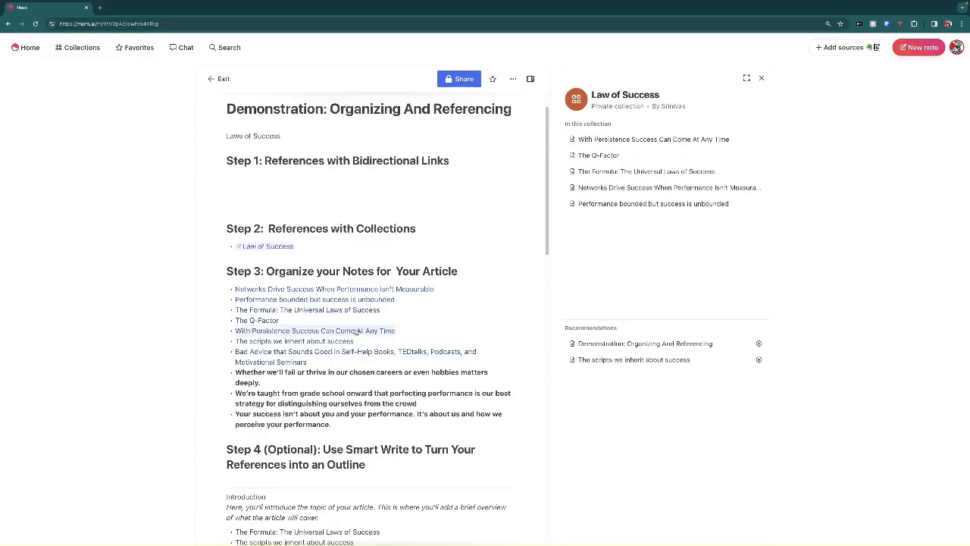
scroll(316, 228, down, 1)
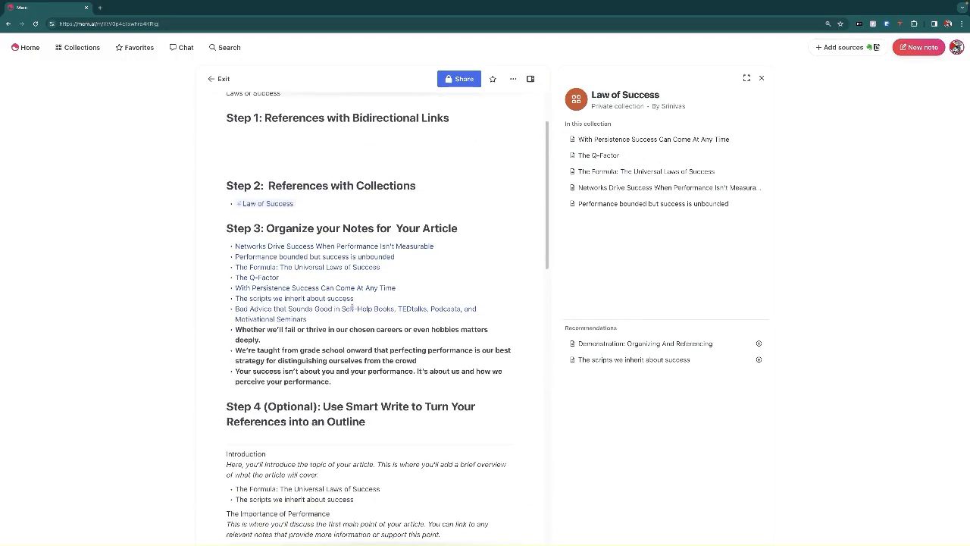
scroll(341, 341, down, 3)
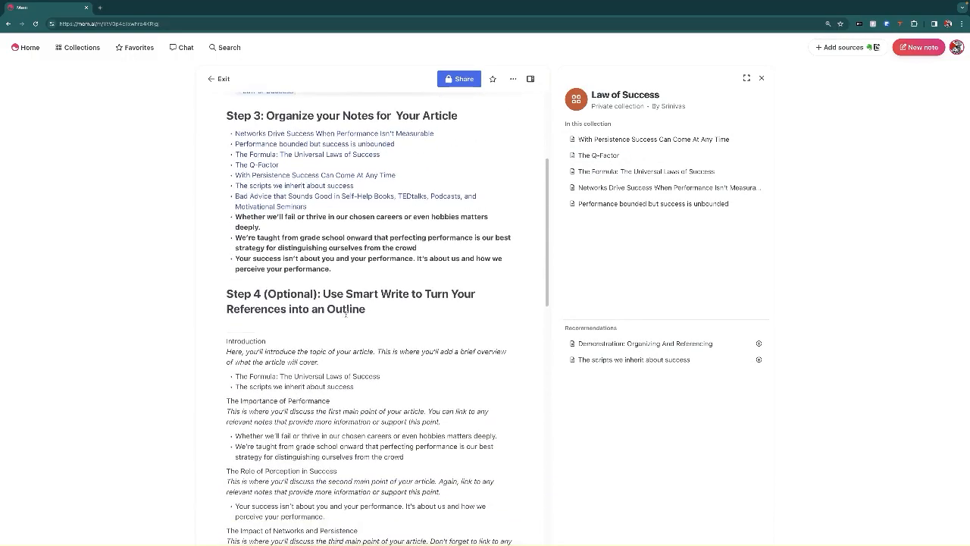
Delete the "Step 2: References with Collections" heading and the whole Step 3 section, including its heading and list of references.
scroll(347, 316, up, 3)
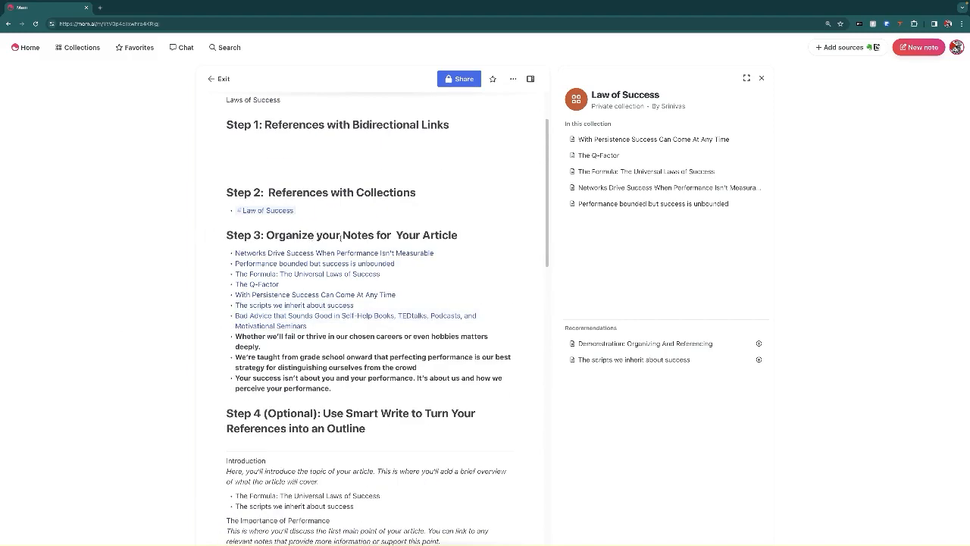
drag(423, 198, 210, 169)
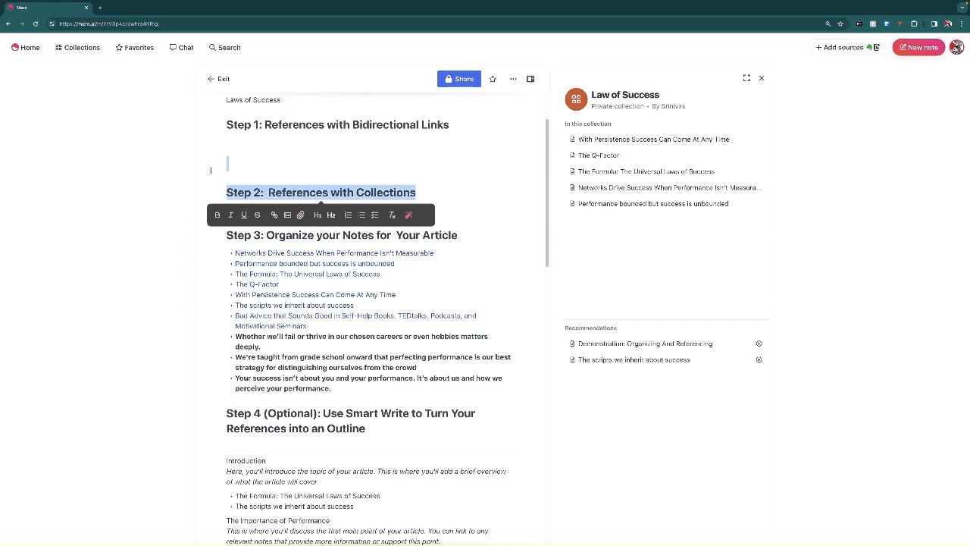
key(BackSpace)
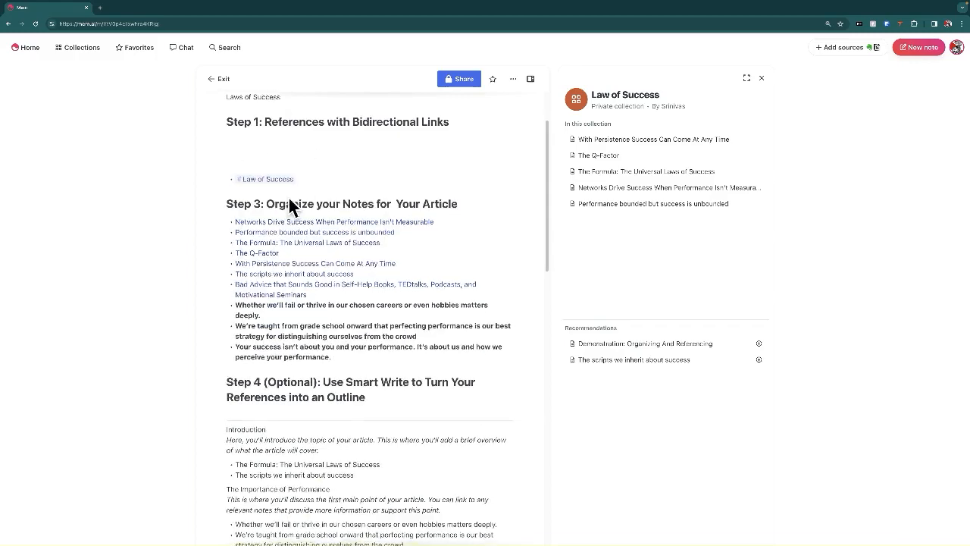
scroll(288, 199, down, 1)
drag(376, 335, 183, 174)
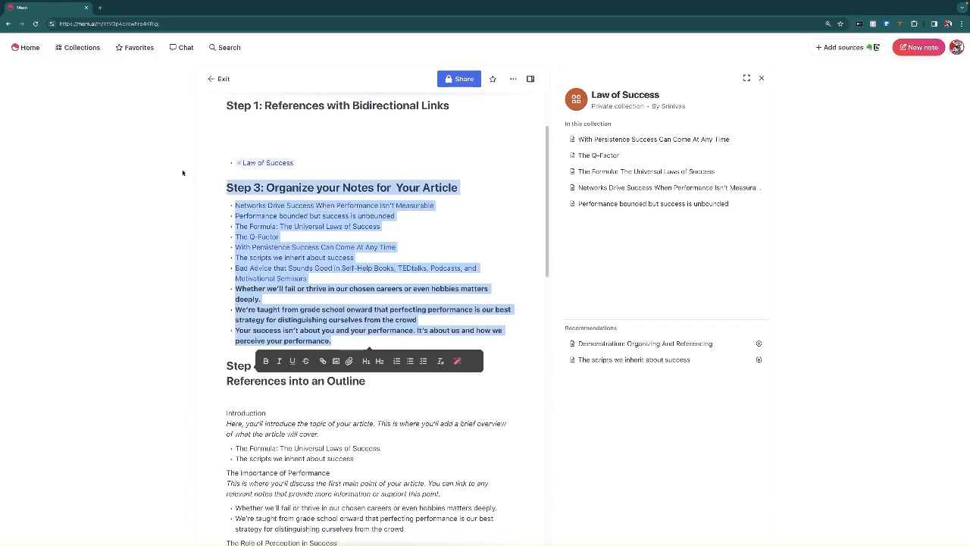
key(BackSpace)
scroll(291, 208, down, 1)
scroll(291, 207, up, 2)
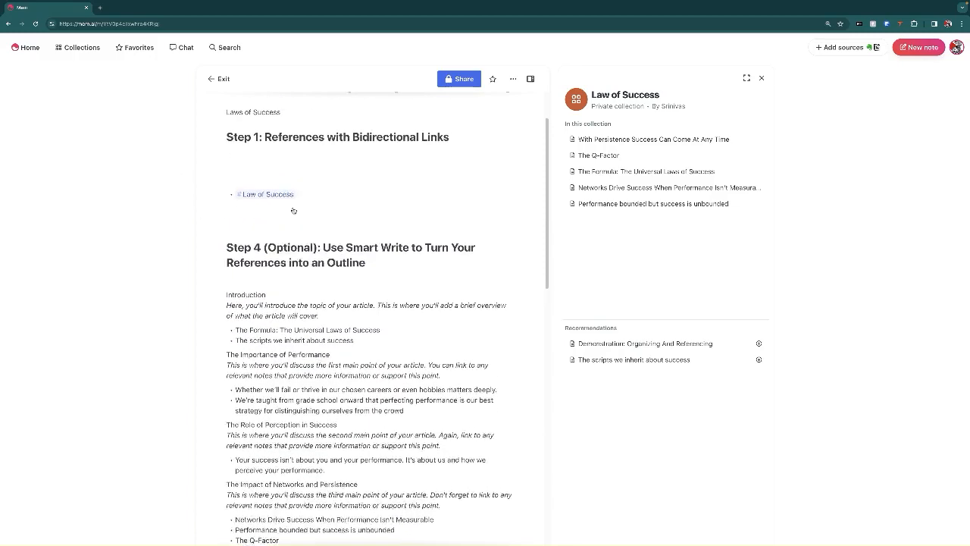
scroll(291, 208, up, 1)
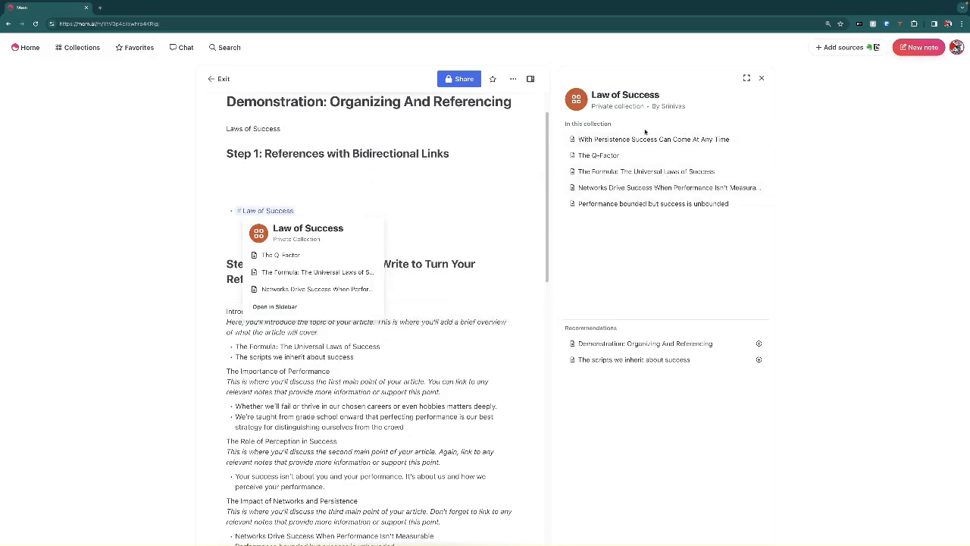
scroll(362, 165, down, 1)
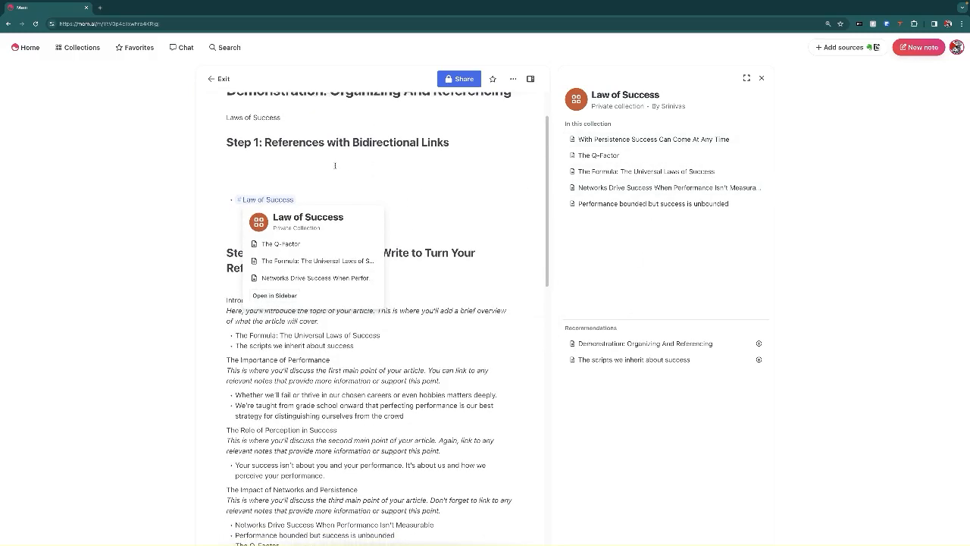
scroll(276, 156, up, 2)
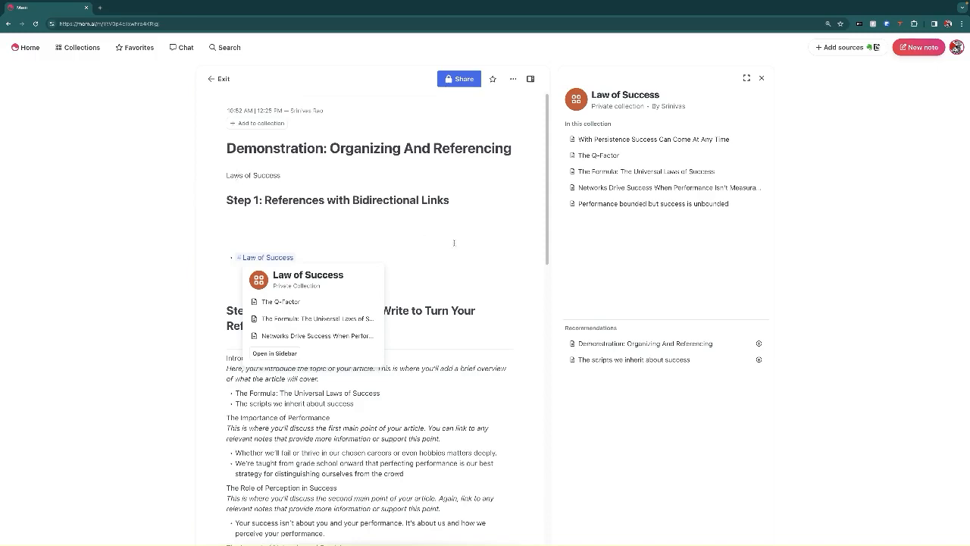
scroll(432, 395, down, 2)
click(432, 395)
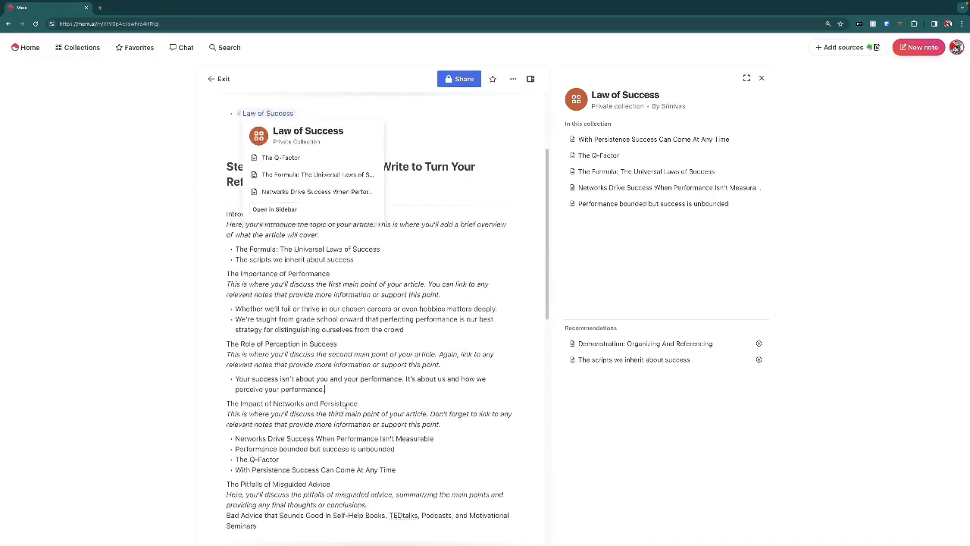
scroll(432, 395, up, 2)
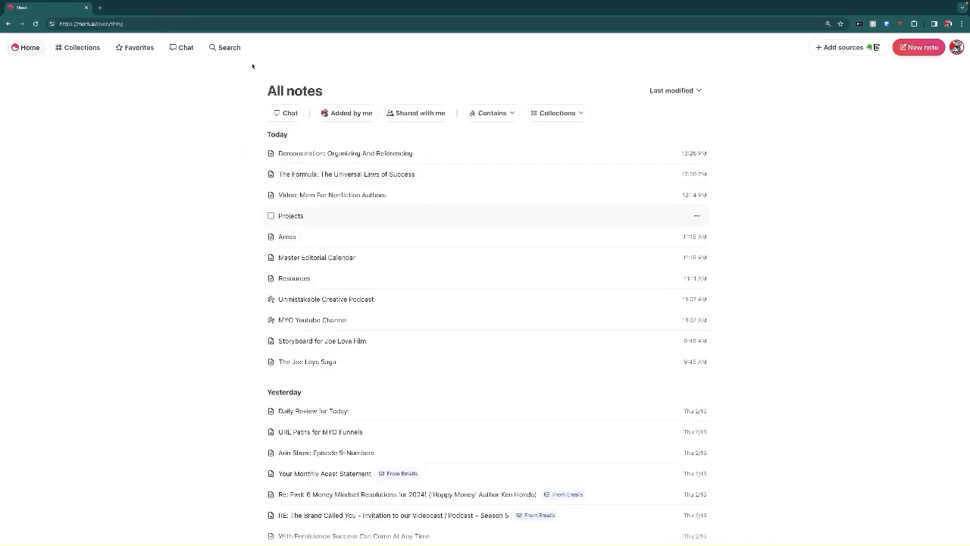
Return to the "Demonstration: Organizing And Referencing" note and add a second-level heading "Step 2: Create Collection" below the Step 1 section.
click(231, 50)
click(356, 272)
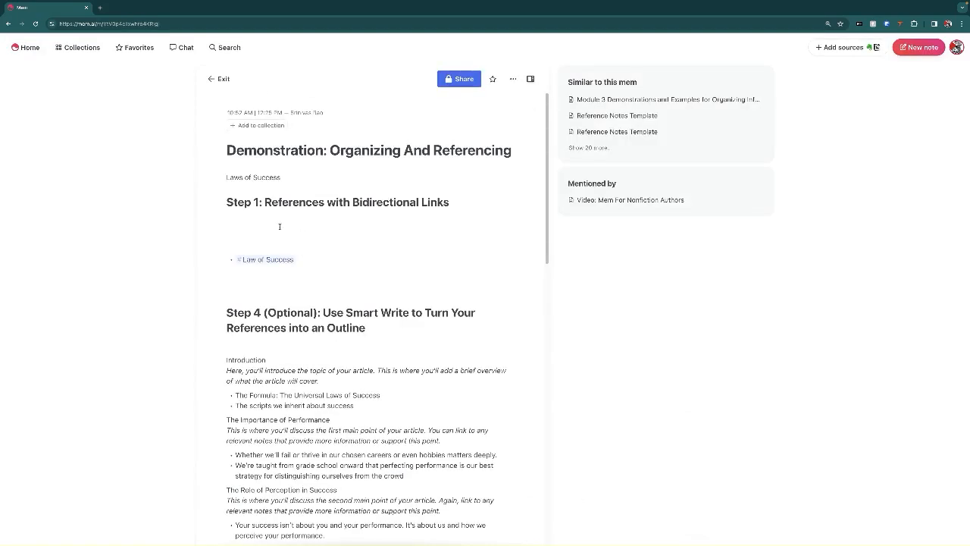
key(Return)
key(Return)
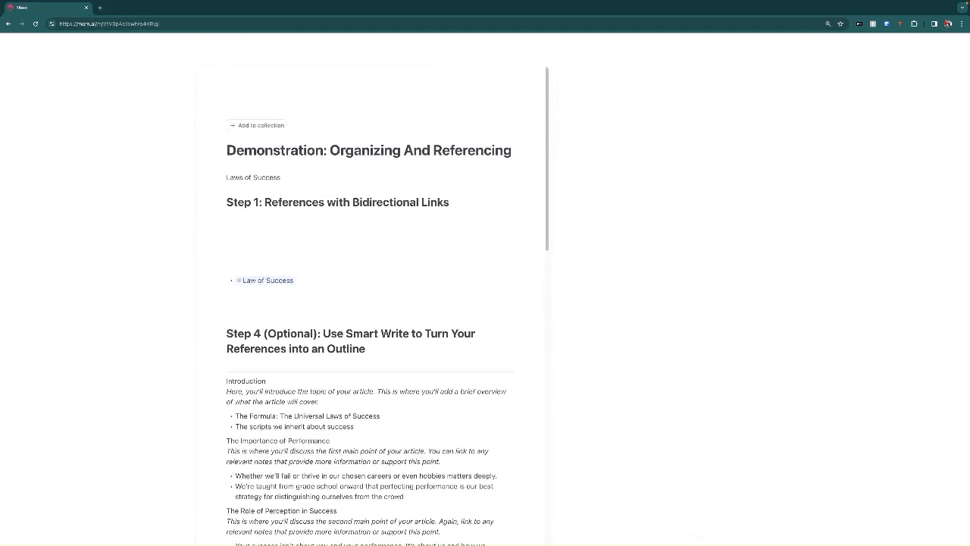
text(## Step 2)
text(:)
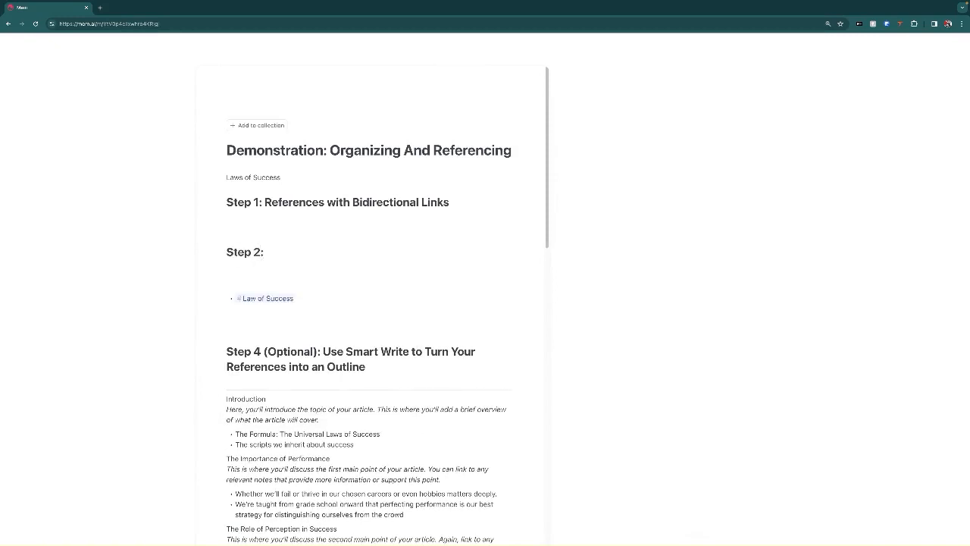
text( Create Collection)
Add a second-level heading "Step 3: Organize" below the "Step 2: Create Collection" heading.
key(Return)
key(Return)
key(Return)
text(#)
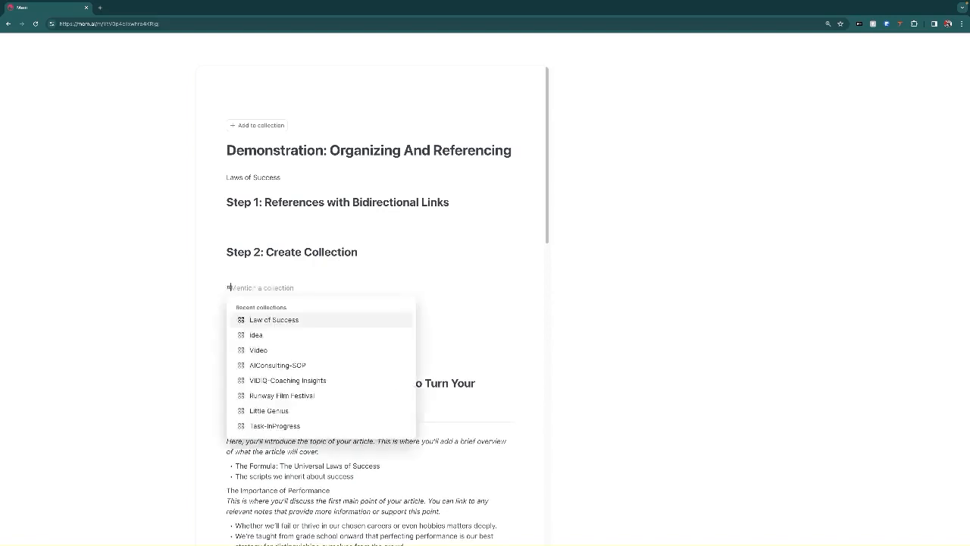
text(# STep)
key(BackSpace)
key(BackSpace)
key(BackSpace)
text(tep 3: Organize)
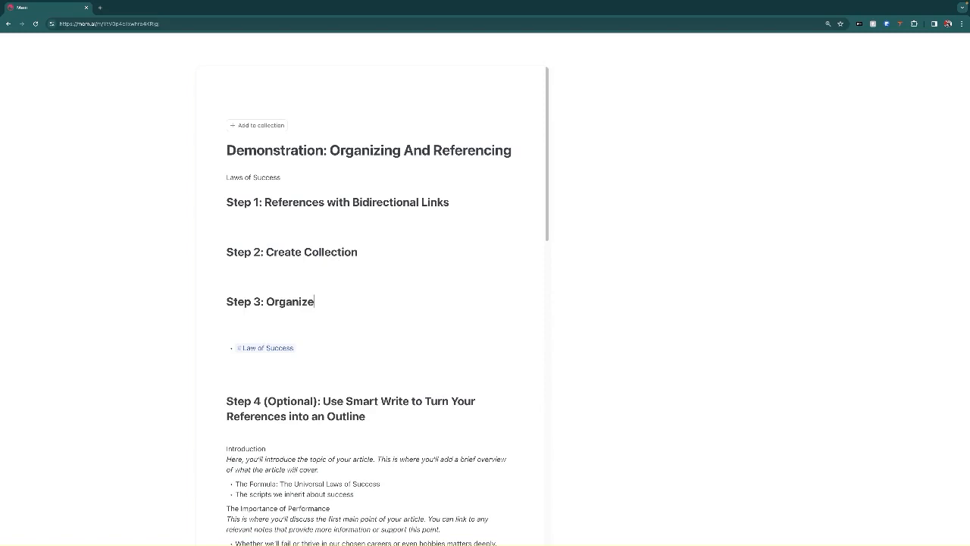
Delete the "Laws of Success" line directly below the note's title.
triple_click(257, 177)
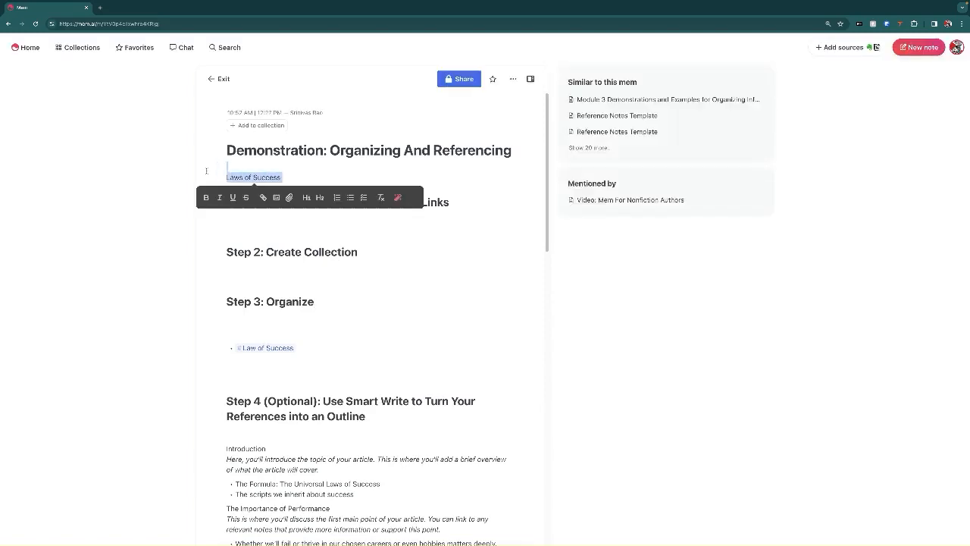
key(BackSpace)
scroll(292, 224, down, 15)
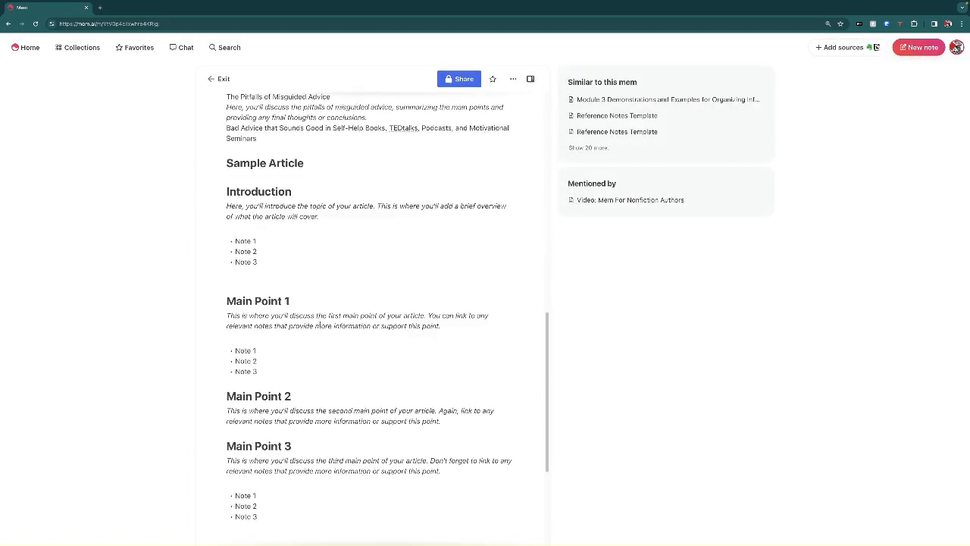
scroll(316, 340, up, 12)
scroll(273, 213, up, 3)
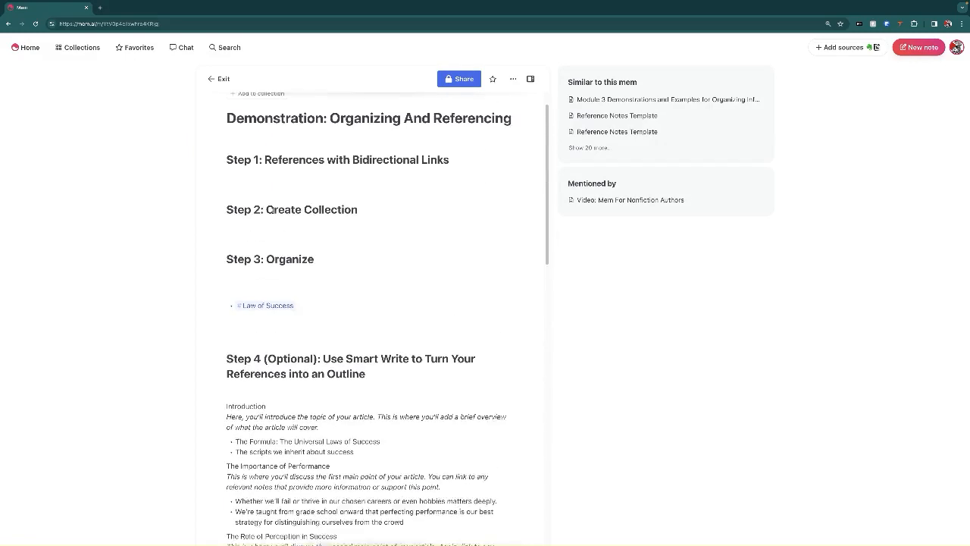
Insert a bulleted link to the mem "The Formula: The Universal Laws of Success" under the Step 1 heading.
click(266, 192)
text(@)
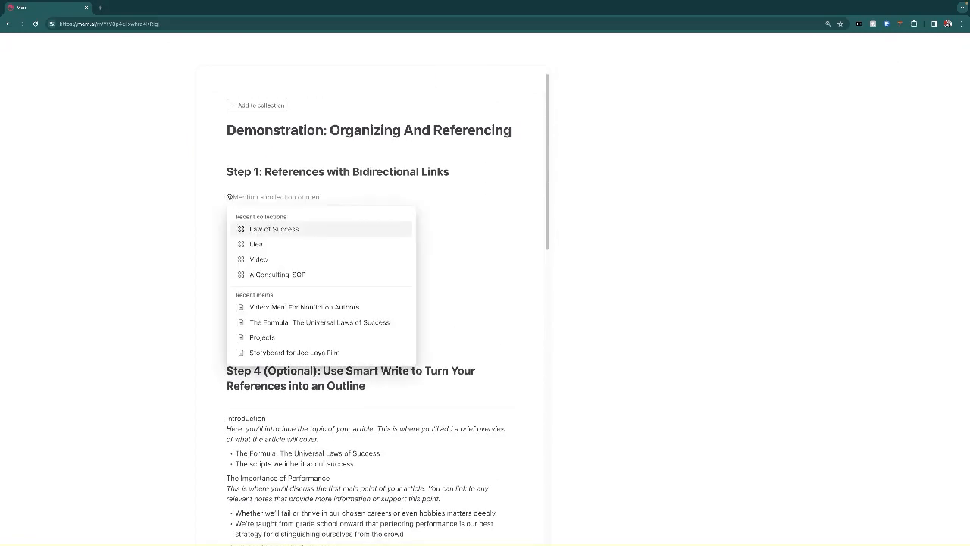
key(Down)
key(Down)
key(Down)
key(Down)
key(Down)
key(Return)
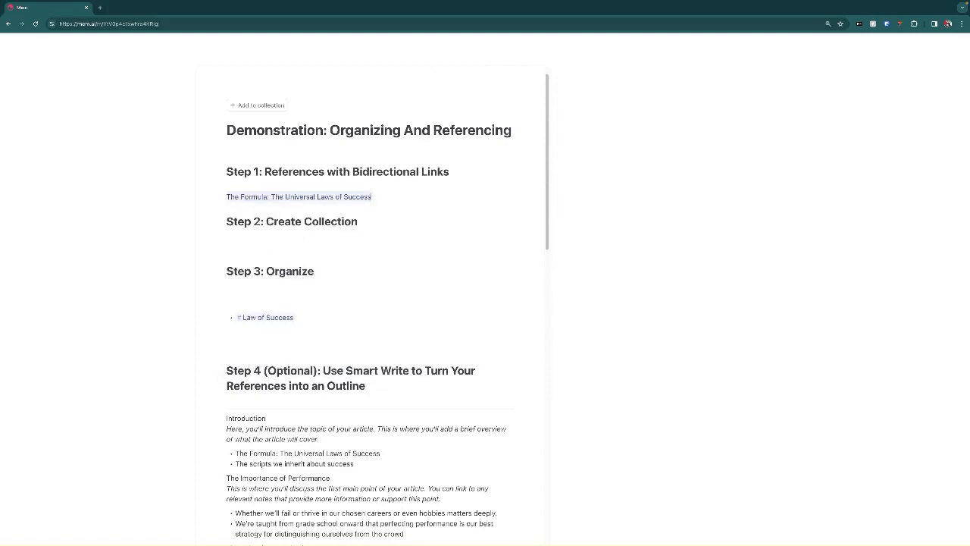
key(Return)
key(Up)
text(-)
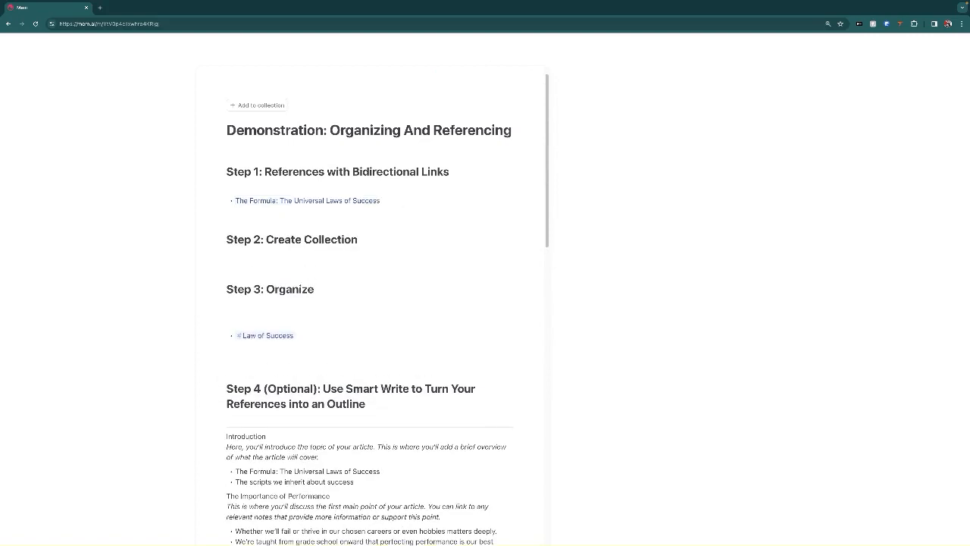
Add a second Step 1 bullet linking to the mem "Performance bounded but success is unbounded".
key(Return)
text(@per)
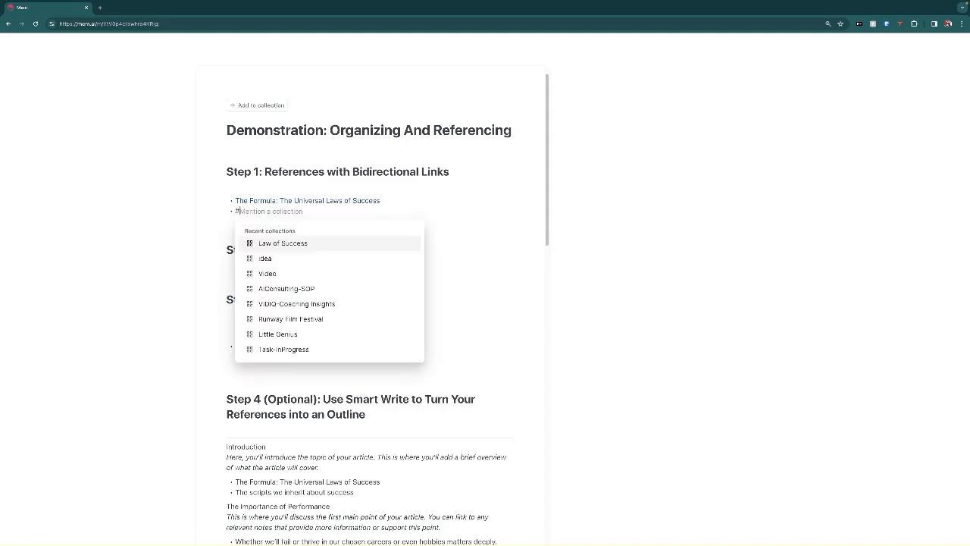
text(for)
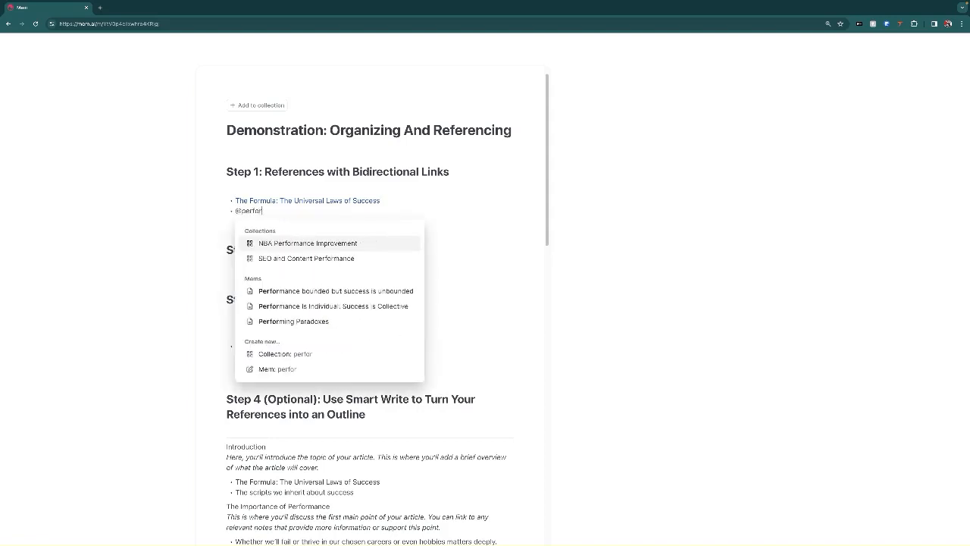
key(Down)
key(Down)
key(Return)
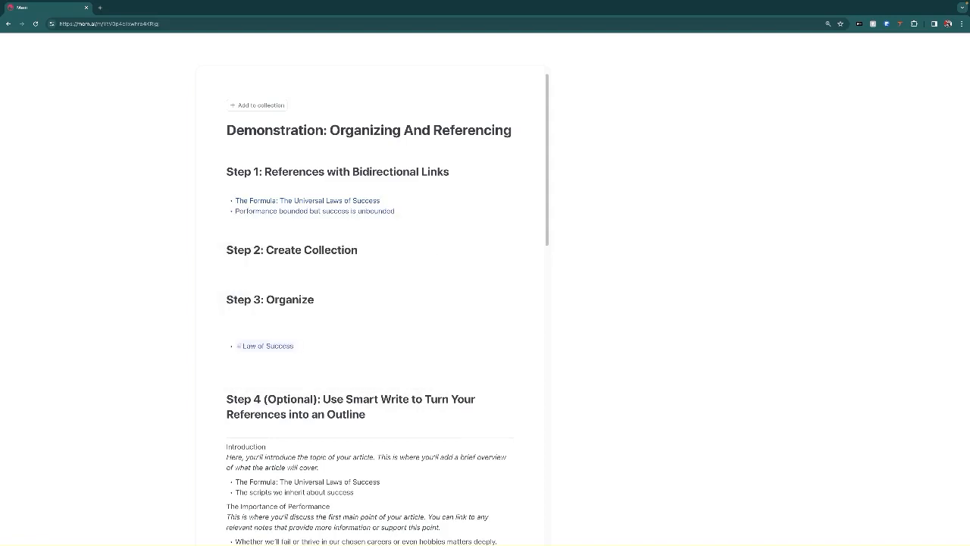
Add two more Step 1 bullets linking to the mems "Laszlo Barbasi" and "The Formula: The Universal Laws of Success".
key(Return)
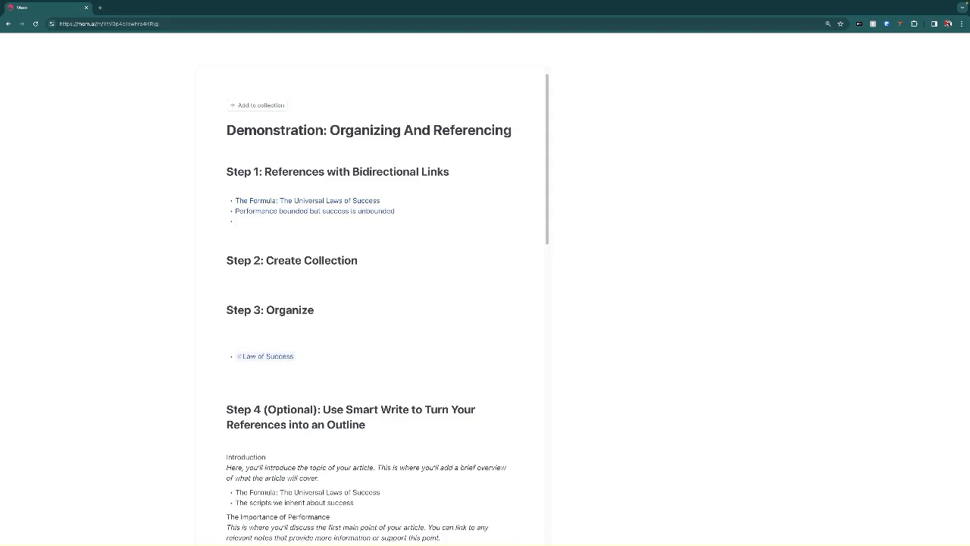
text(@lasz)
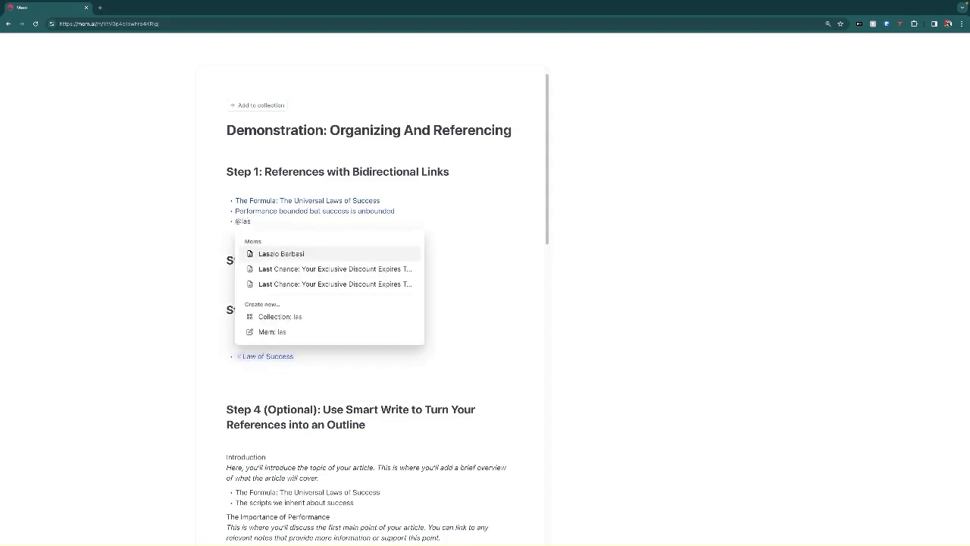
key(Return)
key(Return)
text(@univer)
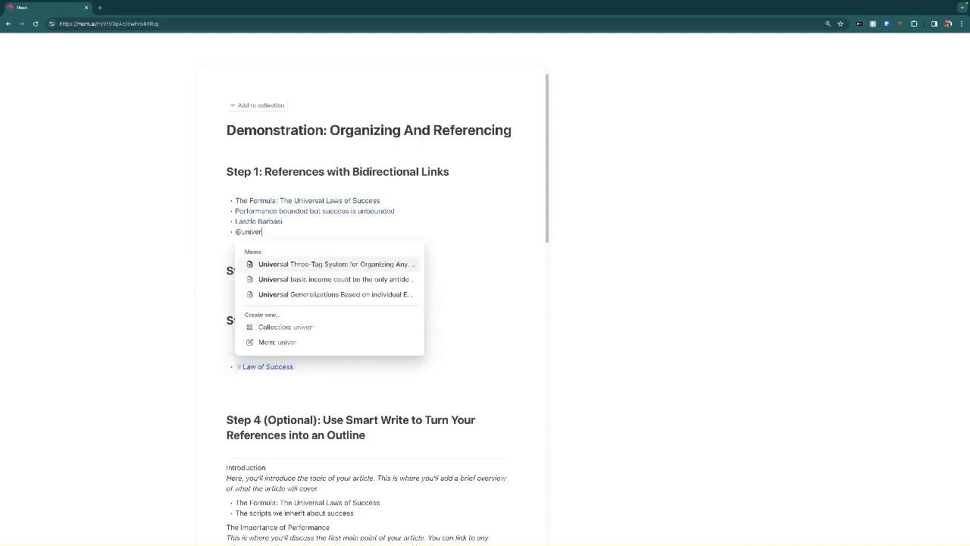
text(sal)
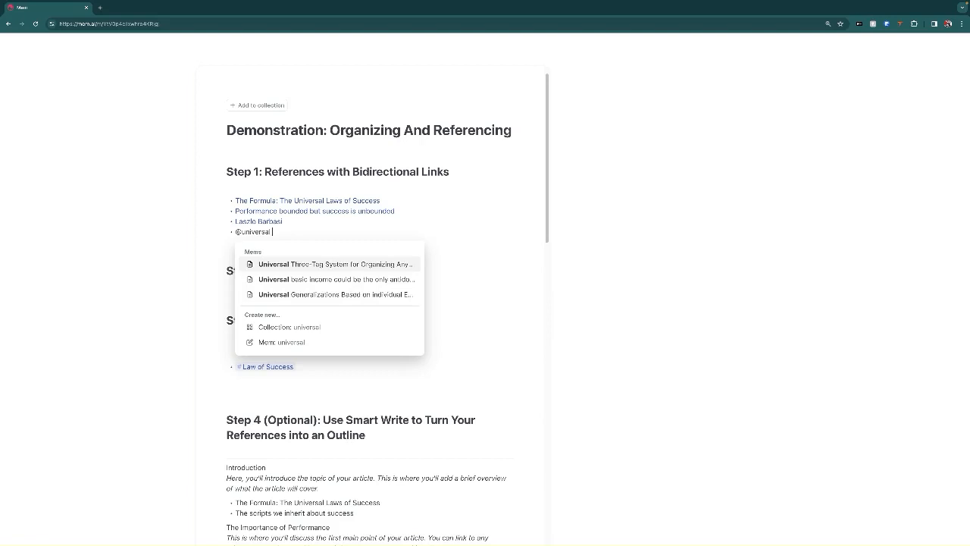
text( la)
key(Return)
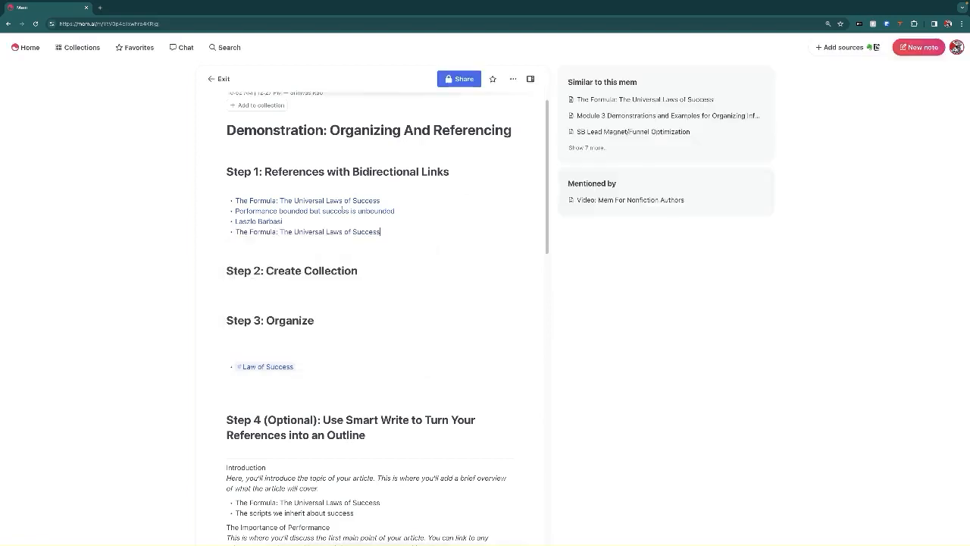
Review the note from the Step 1 links through the Step 2 and Step 3 headings to the Step 4 outline.
scroll(291, 190, down, 1)
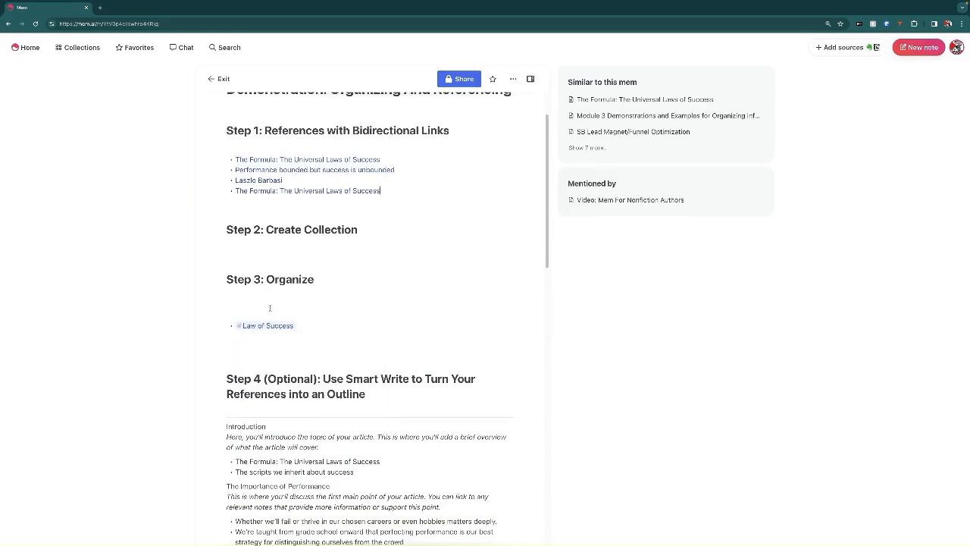
mouse_move(282, 327)
scroll(286, 335, down, 1)
scroll(286, 335, down, 5)
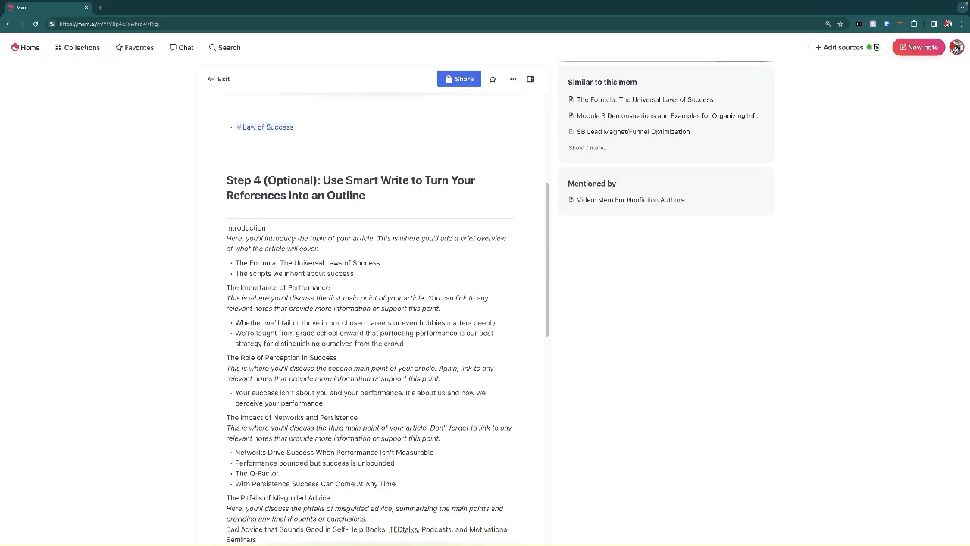
scroll(289, 262, down, 2)
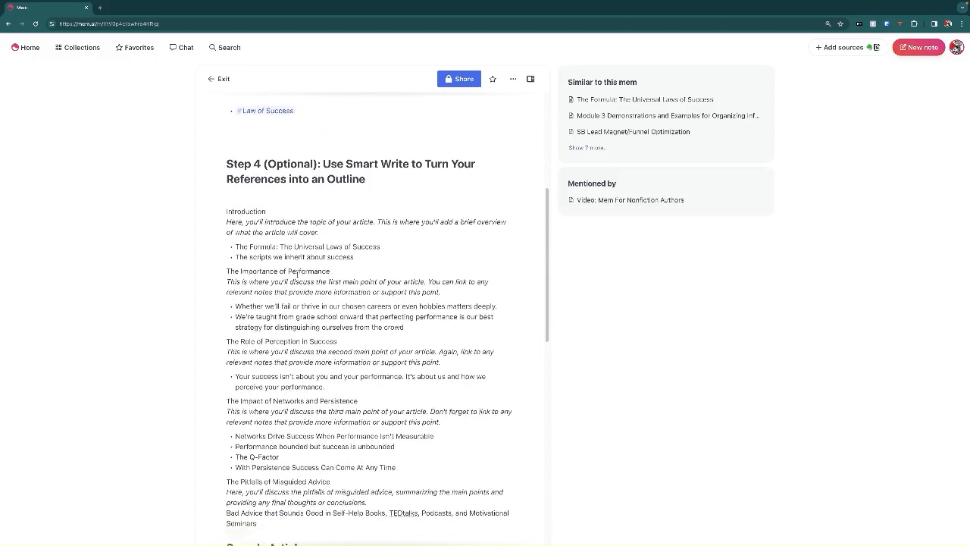
scroll(340, 278, down, 4)
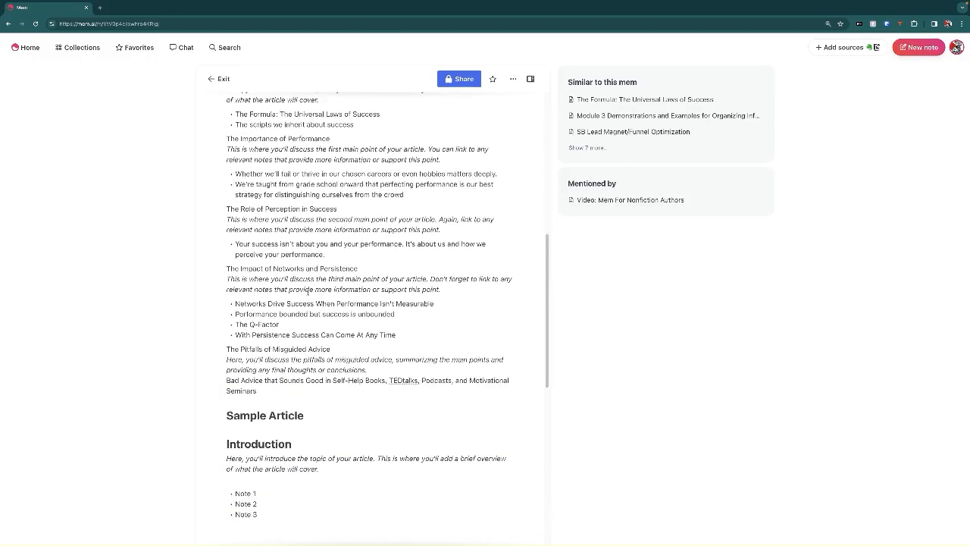
scroll(295, 326, up, 9)
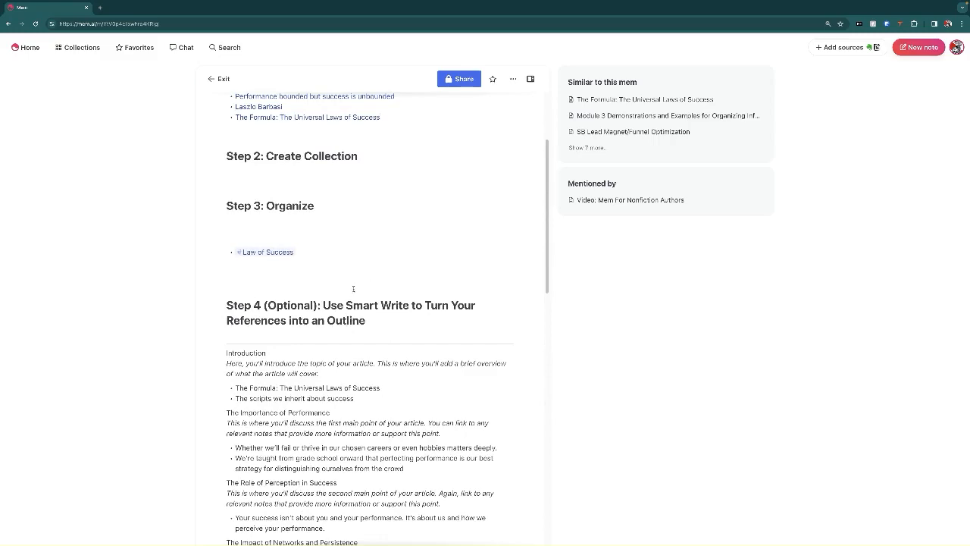
scroll(354, 288, down, 3)
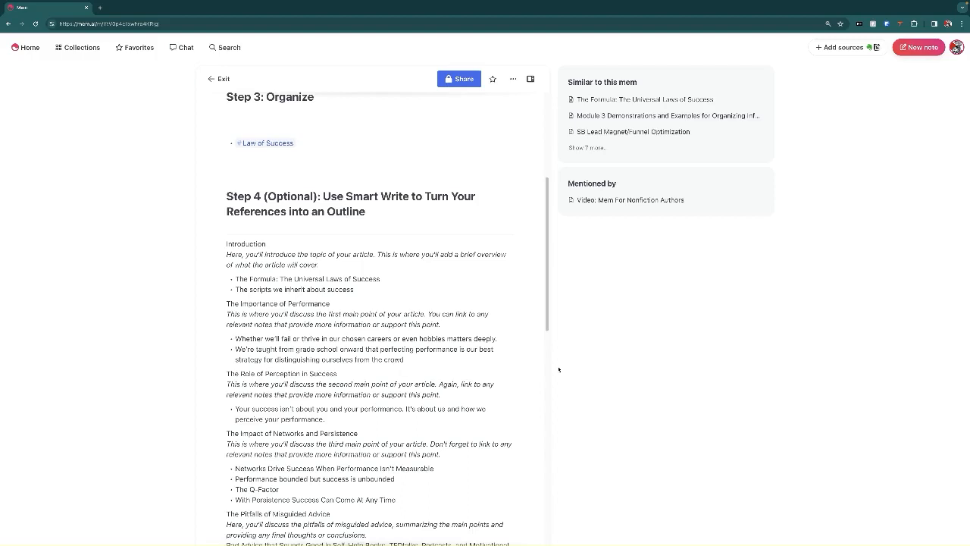
Search for and open the mem "Beyond The Hype: A Network-Based Approach to Success", and look through its sections.
click(228, 48)
text(BEyon)
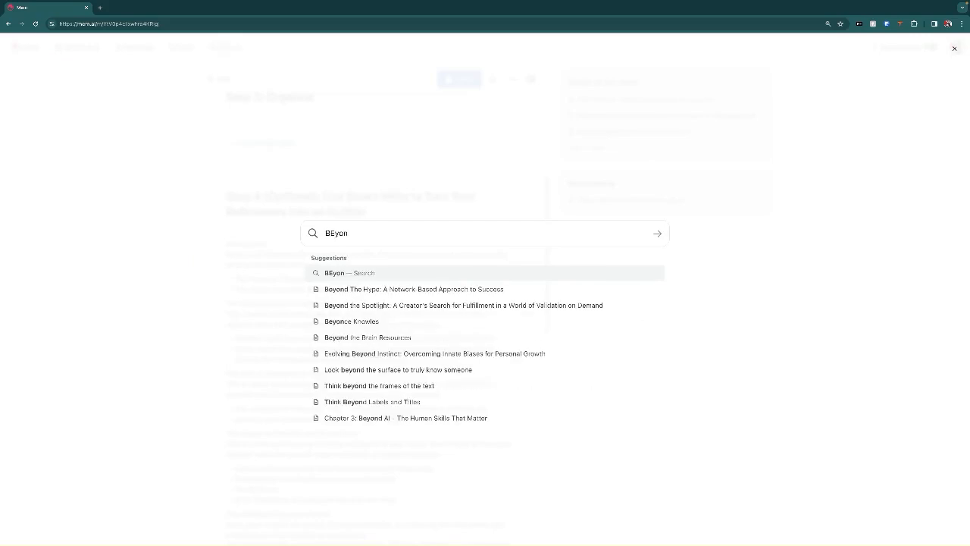
click(362, 288)
scroll(332, 261, down, 2)
scroll(332, 261, up, 3)
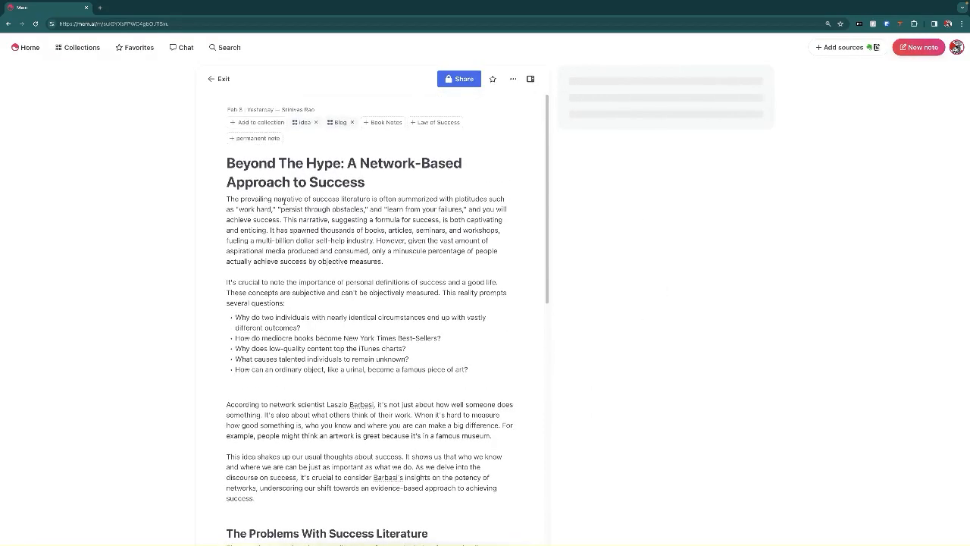
scroll(328, 169, down, 5)
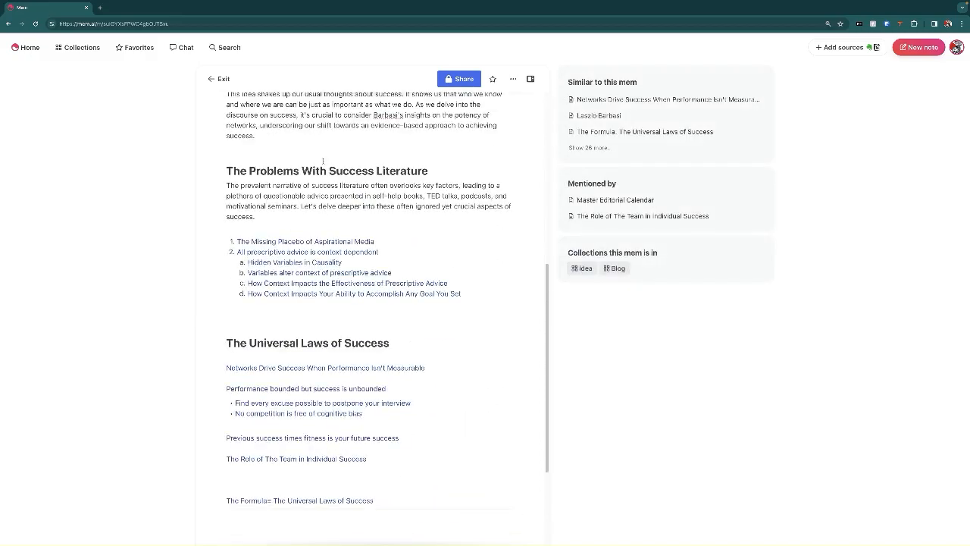
scroll(288, 219, down, 1)
View each mem linked under "The Problems With Success Literature" in turn beside the article, from "The Missing Placebo of Aspirational Media" through its sub-items.
click(325, 241)
click(260, 261)
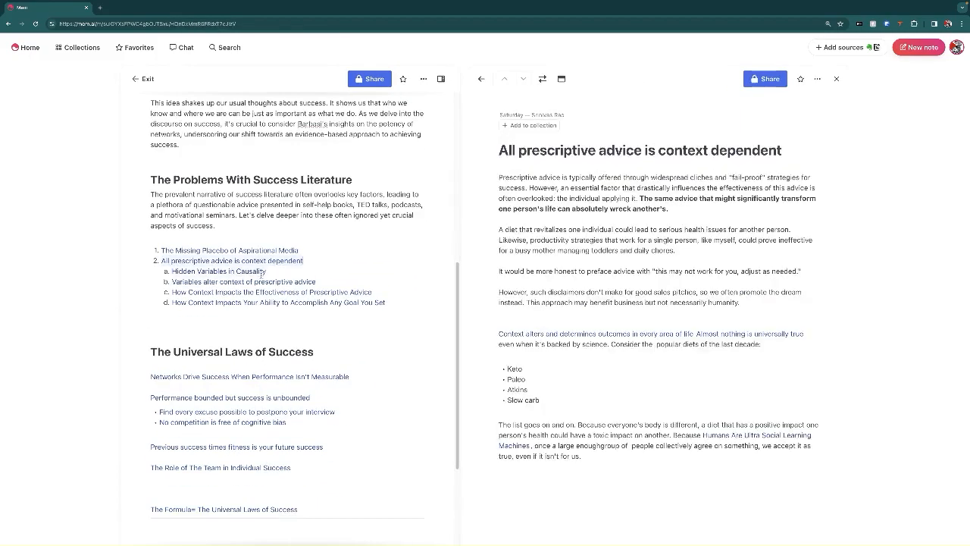
click(235, 272)
click(250, 282)
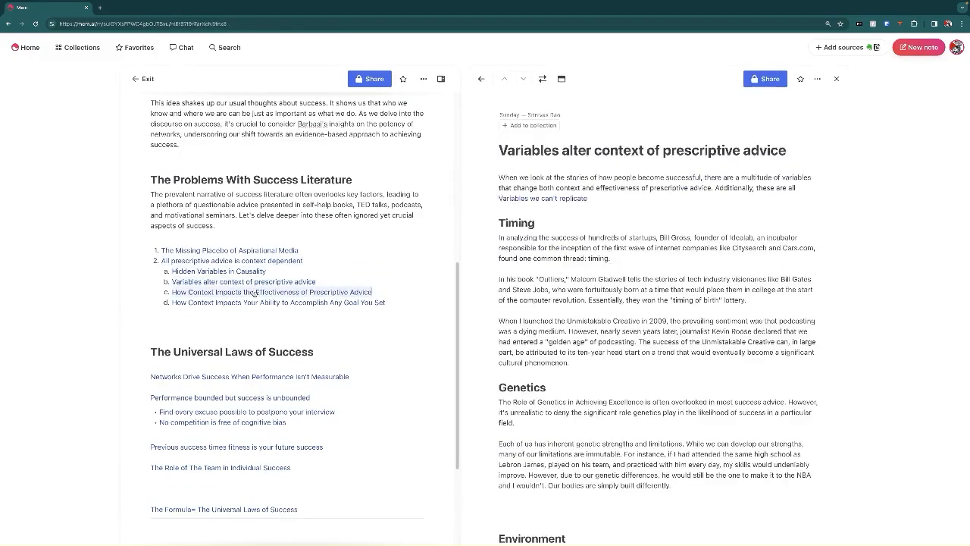
click(255, 292)
click(256, 302)
View the mems "Networks Drive Success When Performance Isn't Measurable" and "Performance bounded but success is unbounded" linked under "The Universal Laws of Success".
scroll(255, 299, down, 1)
scroll(255, 299, down, 1)
click(260, 329)
click(256, 350)
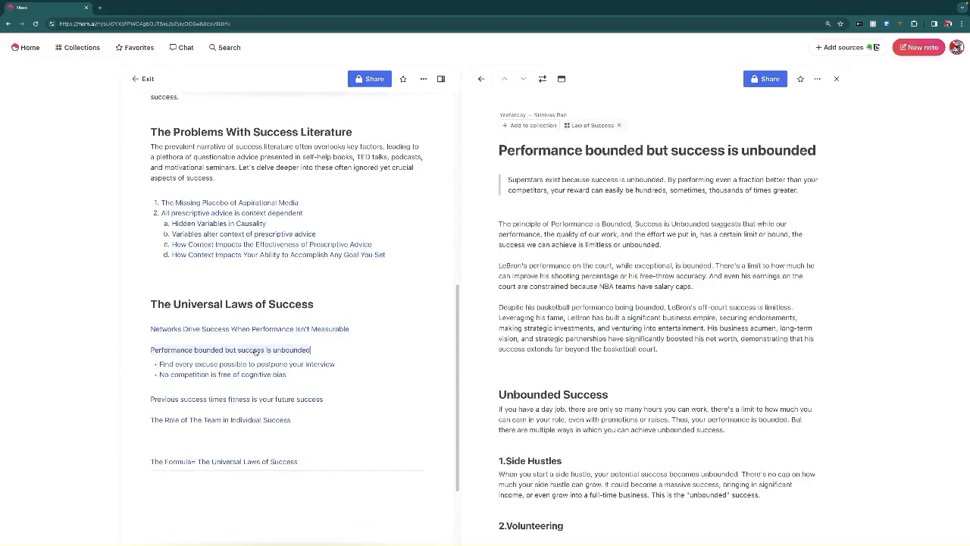
scroll(608, 274, down, 2)
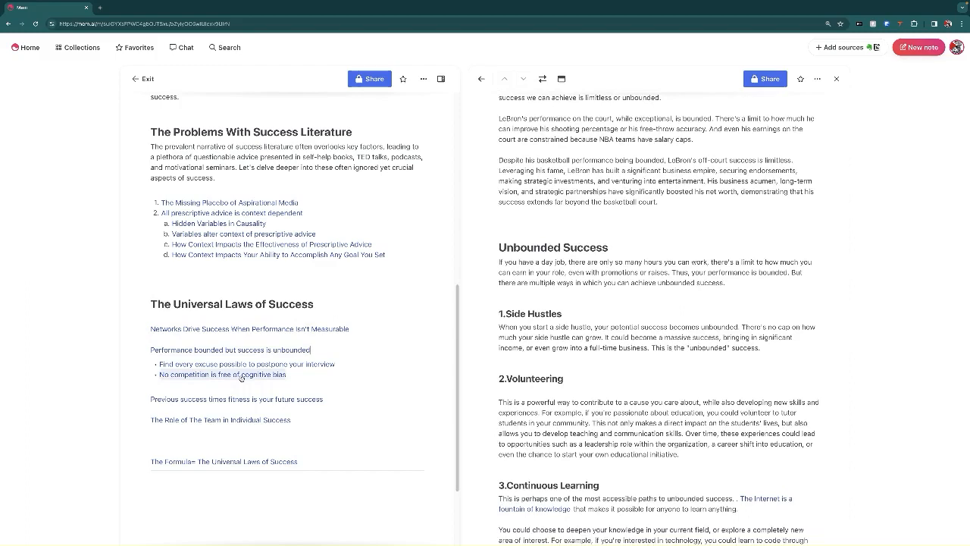
click(285, 331)
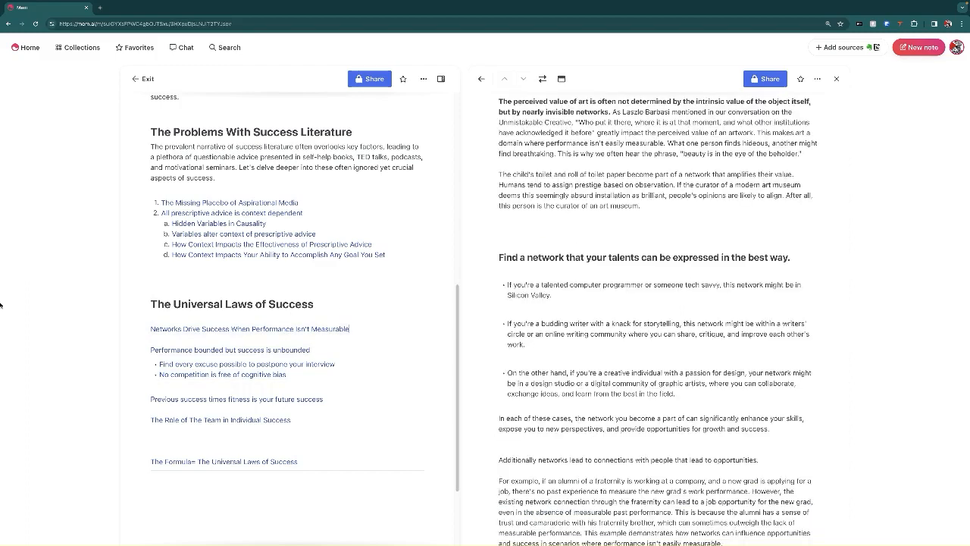
Examine how the article combines its written introduction with the mem links under its two section headings.
scroll(233, 272, up, 6)
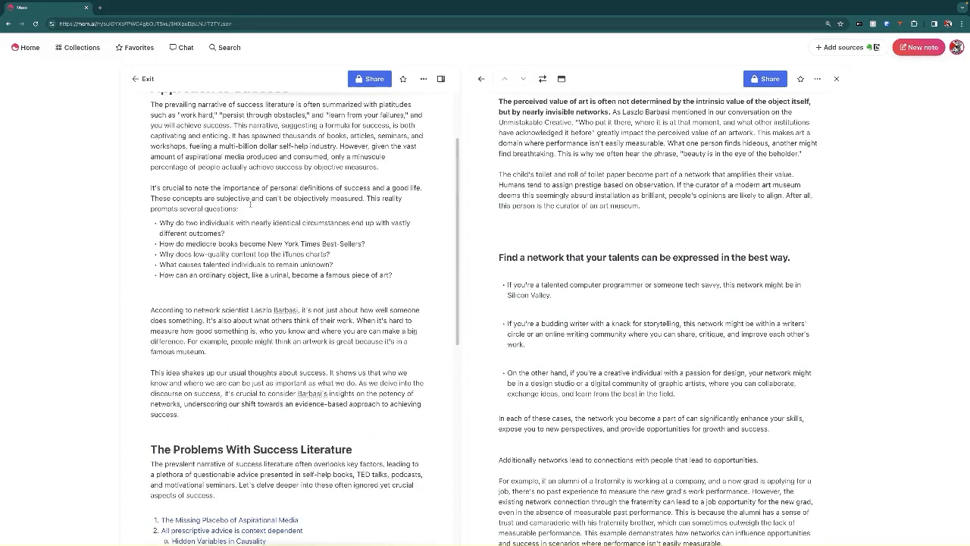
scroll(216, 227, down, 3)
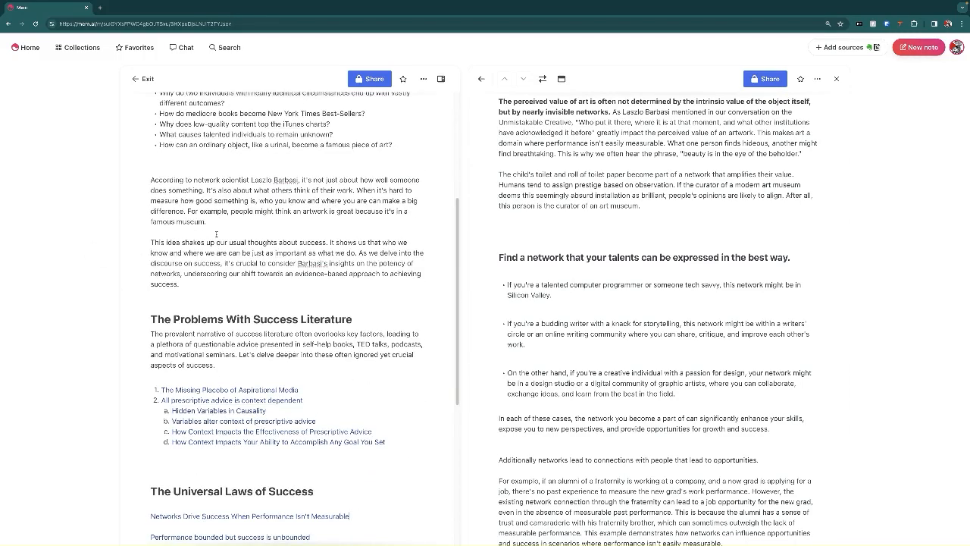
scroll(216, 235, down, 1)
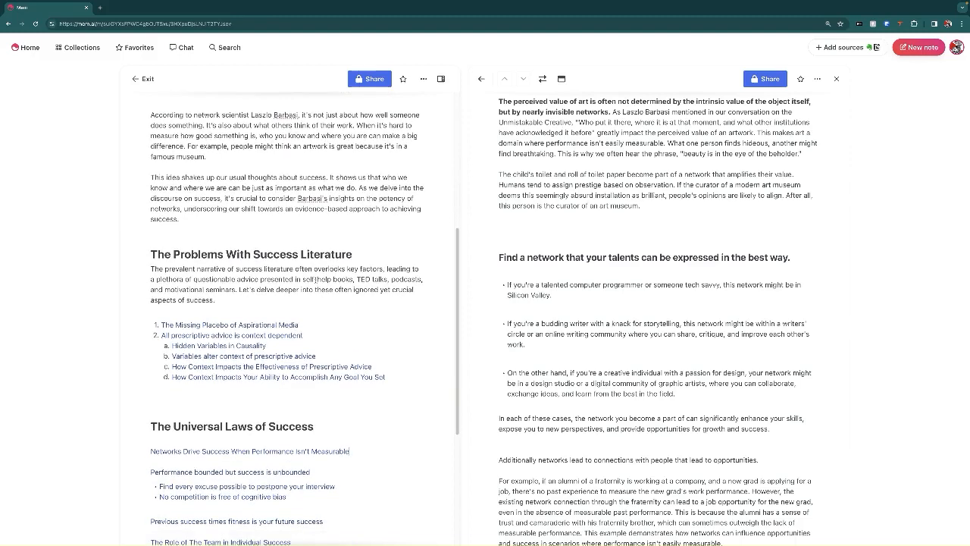
scroll(221, 279, down, 1)
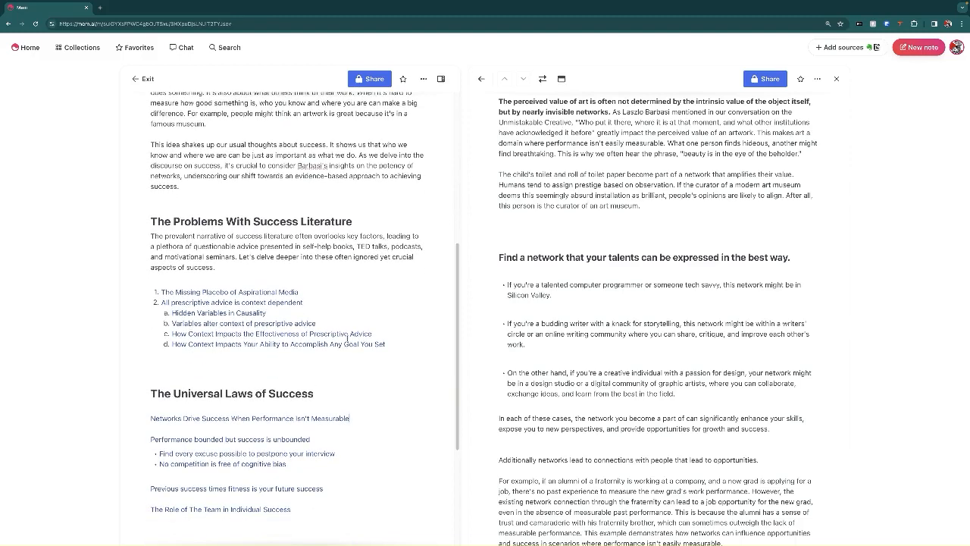
scroll(352, 349, down, 1)
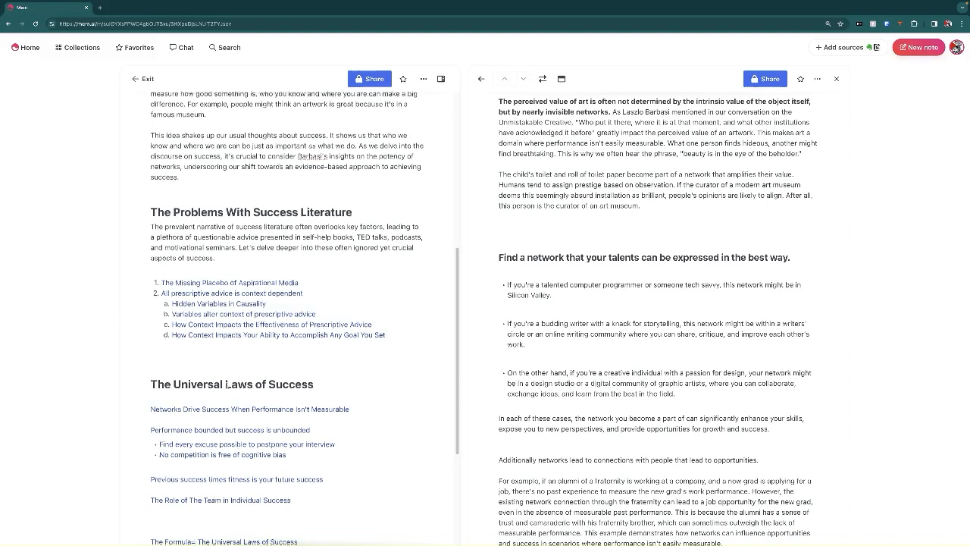
scroll(227, 384, up, 1)
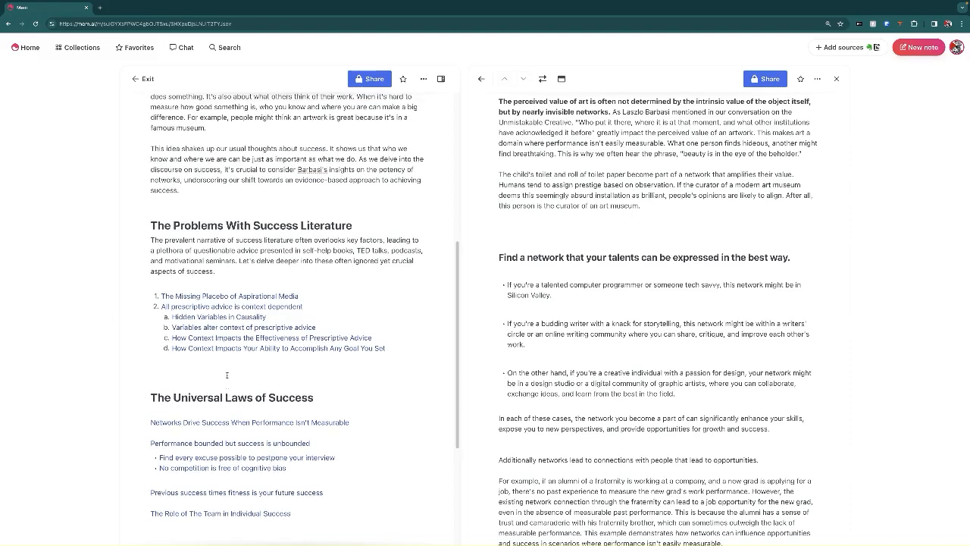
scroll(227, 375, up, 5)
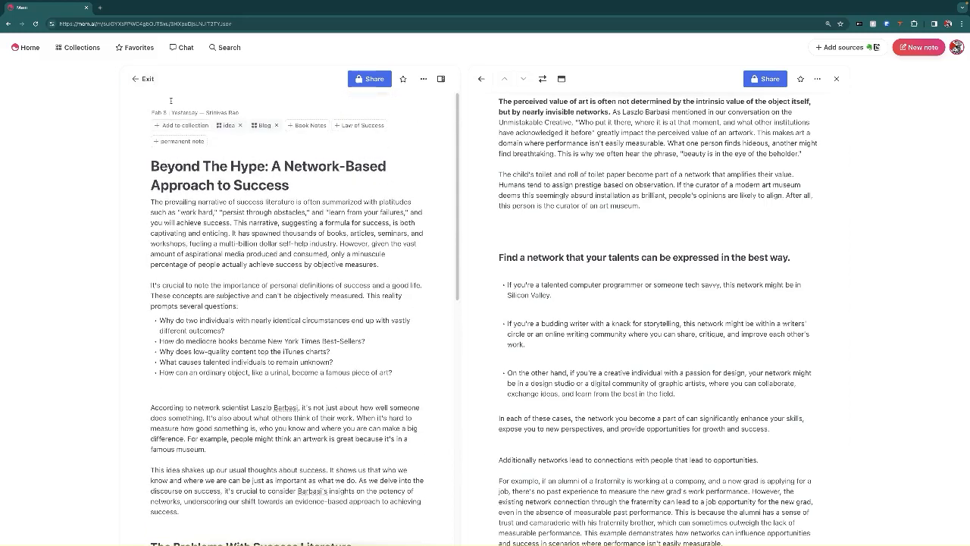
Return to the "Demonstration: Organizing And Referencing" note and review its steps down to the Step 4 outline.
click(228, 47)
click(341, 274)
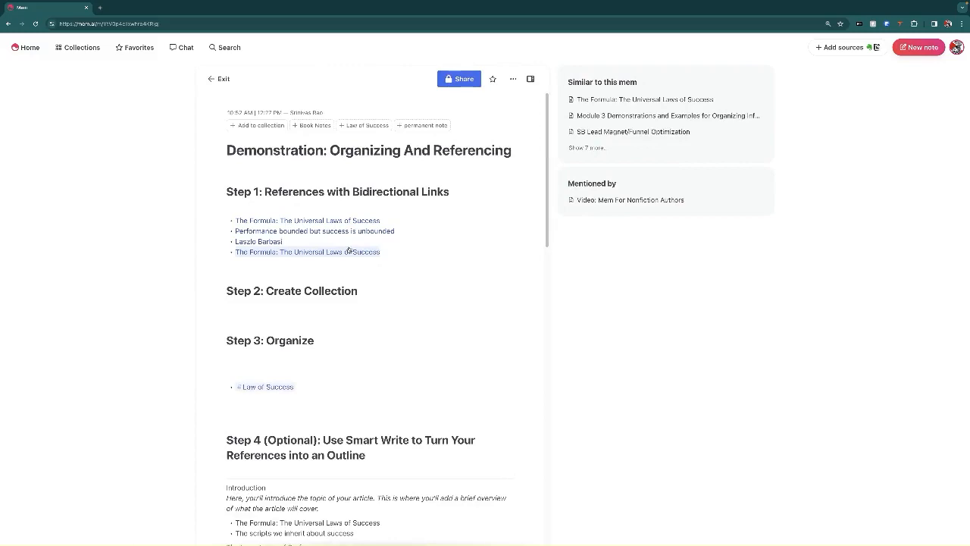
scroll(224, 396, down, 1)
scroll(225, 396, down, 3)
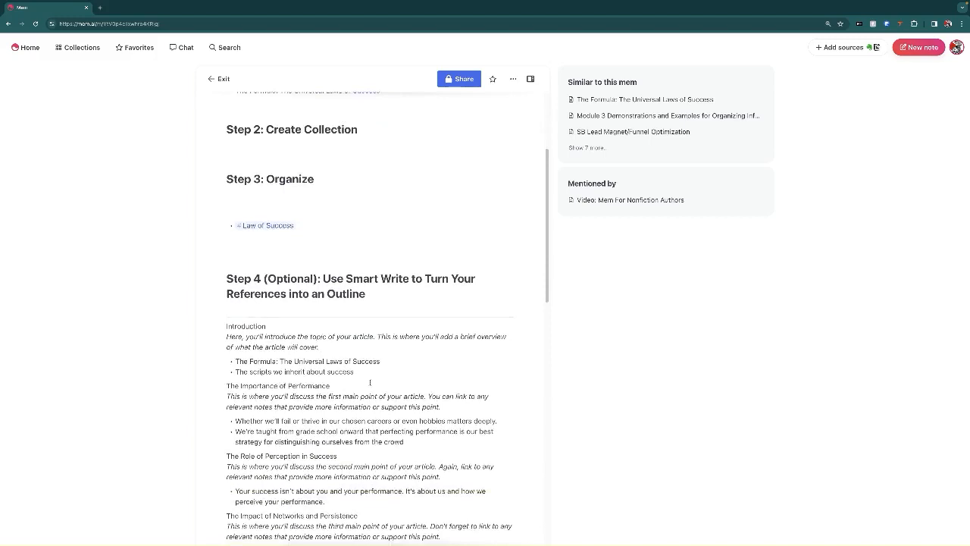
scroll(370, 382, down, 1)
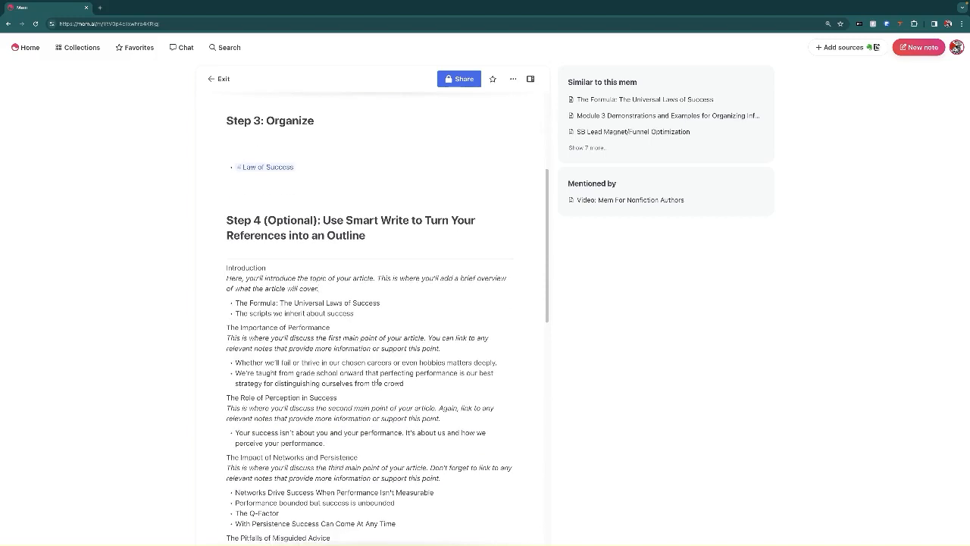